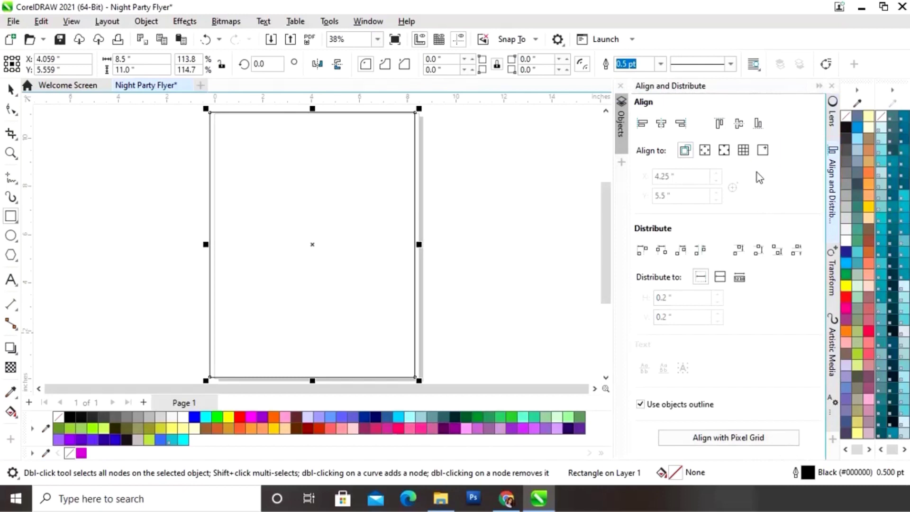
Align the rectangle's centre horizontally and vertically to the specified point X 4.25, Y 5.5
{"action": "left_click", "coordinate": [764, 151]}
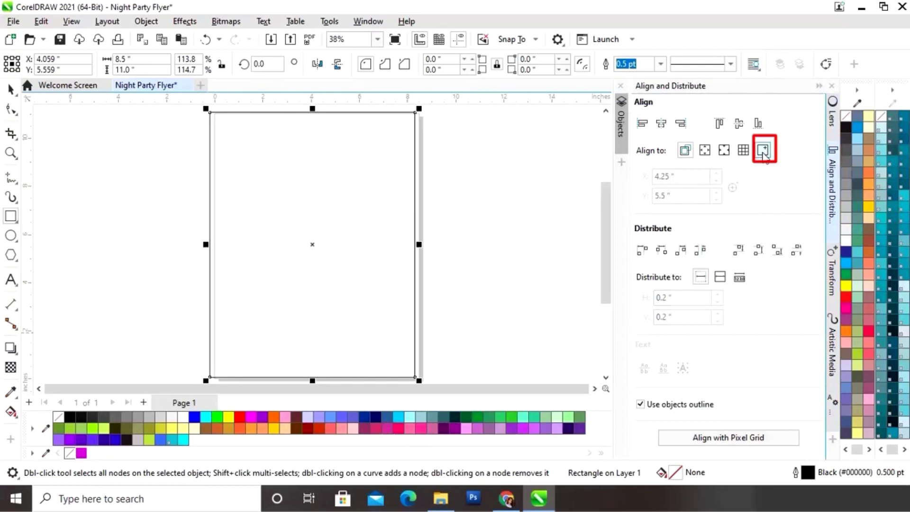
{"action": "left_click", "coordinate": [662, 125]}
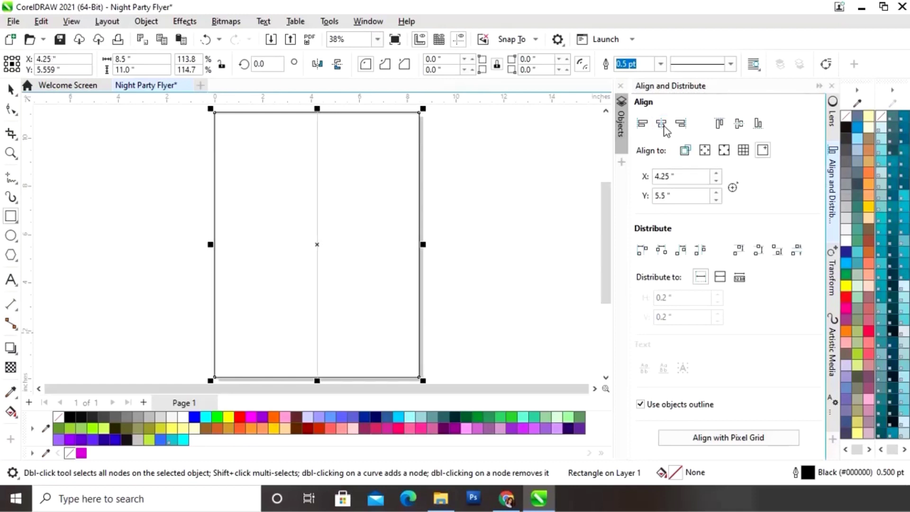
{"action": "left_click", "coordinate": [736, 129]}
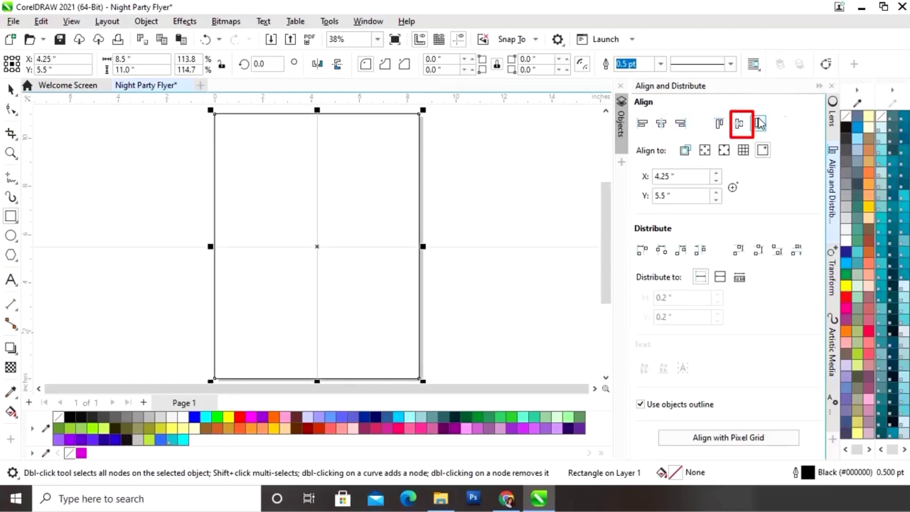
{"action": "left_click", "coordinate": [819, 86]}
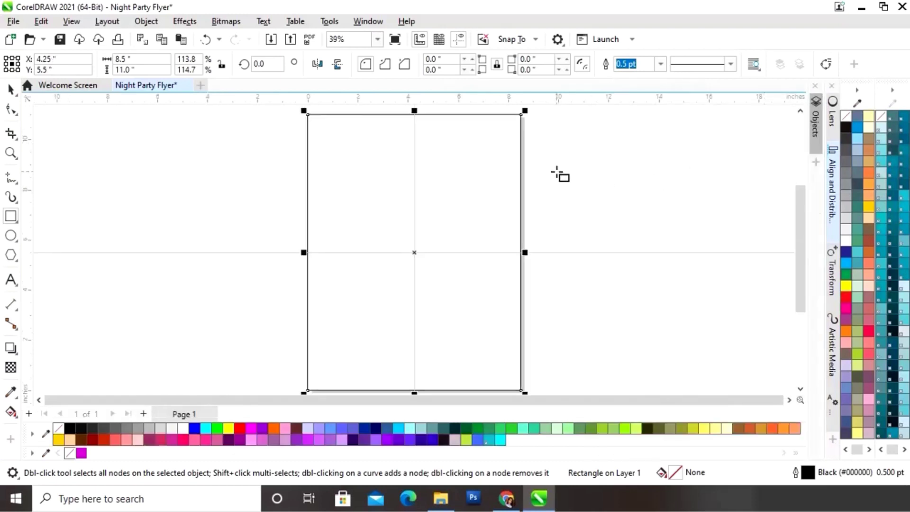
{"action": "left_click", "coordinate": [10, 89]}
{"action": "left_click", "coordinate": [189, 171]}
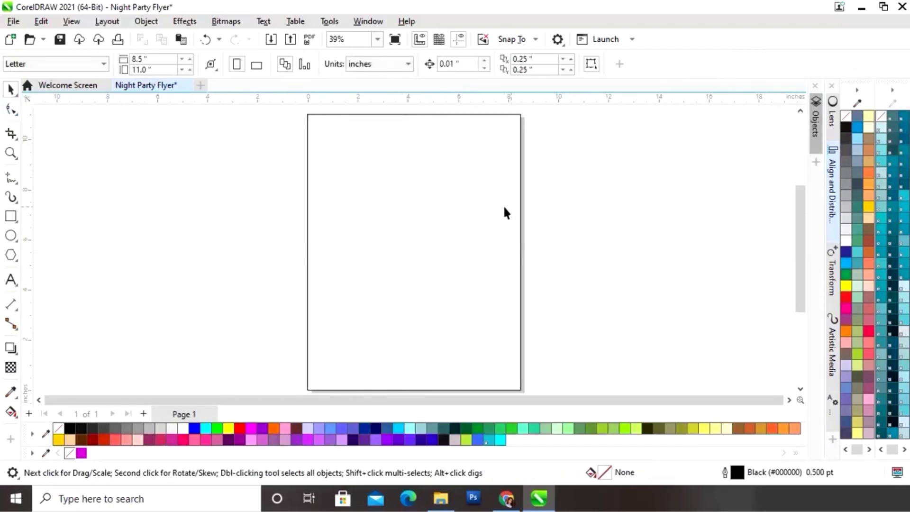
Drag a top-to-bottom fountain fill on the rectangle with an eyedropped magenta end colour
{"action": "left_click", "coordinate": [474, 207]}
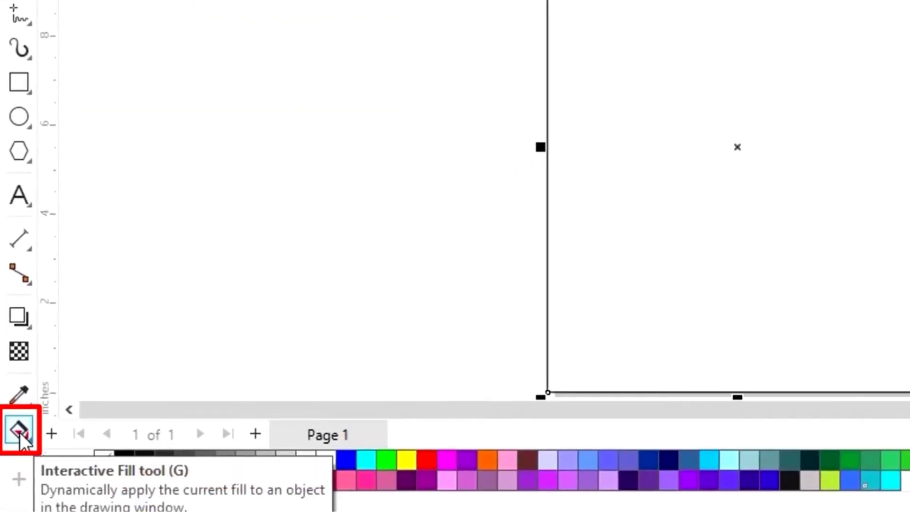
{"action": "left_click", "coordinate": [20, 431]}
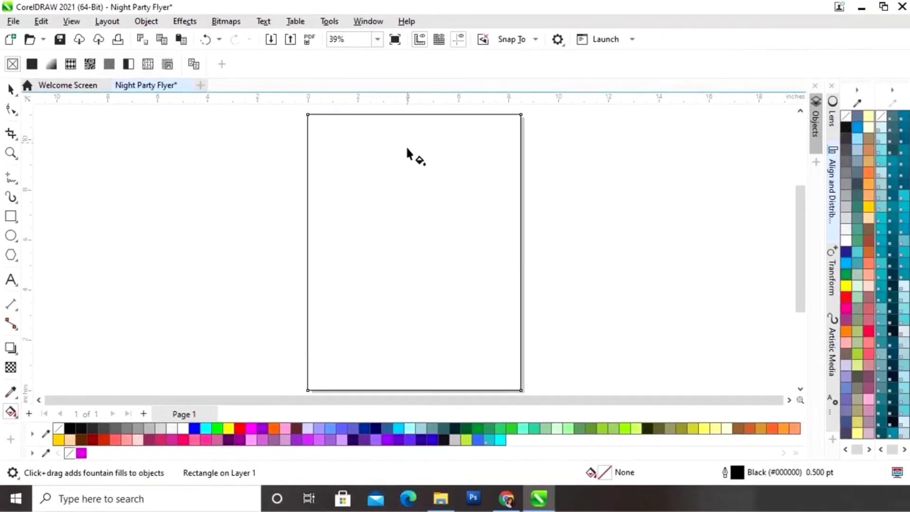
{"action": "left_click_drag", "start_coordinate": [406, 142], "coordinate": [408, 349]}
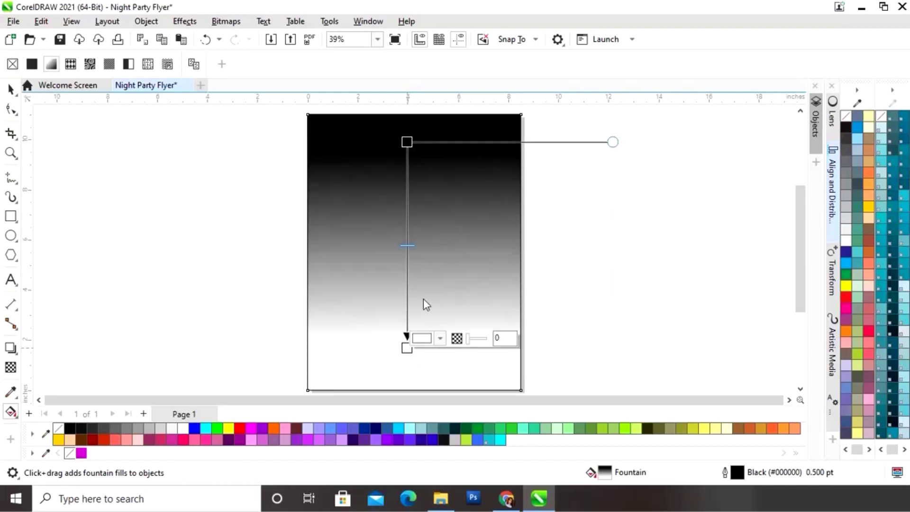
{"action": "left_click", "coordinate": [439, 339]}
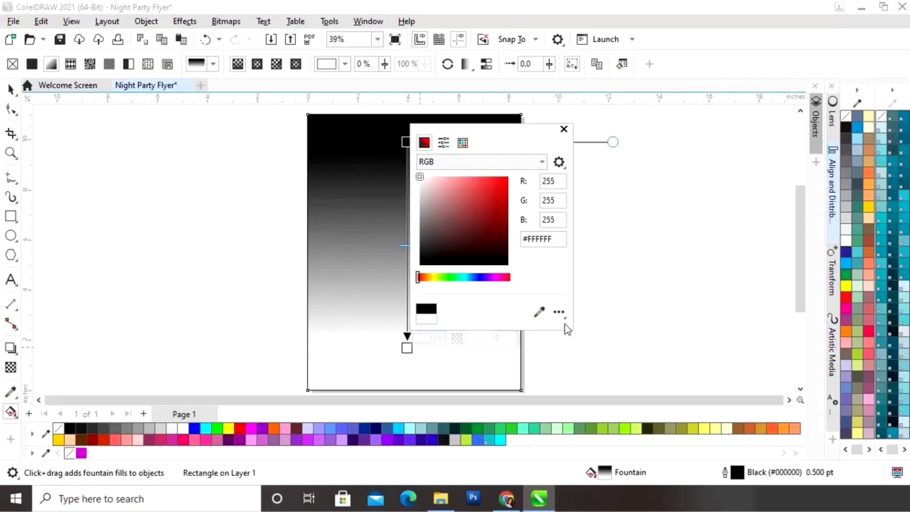
{"action": "left_click", "coordinate": [541, 313]}
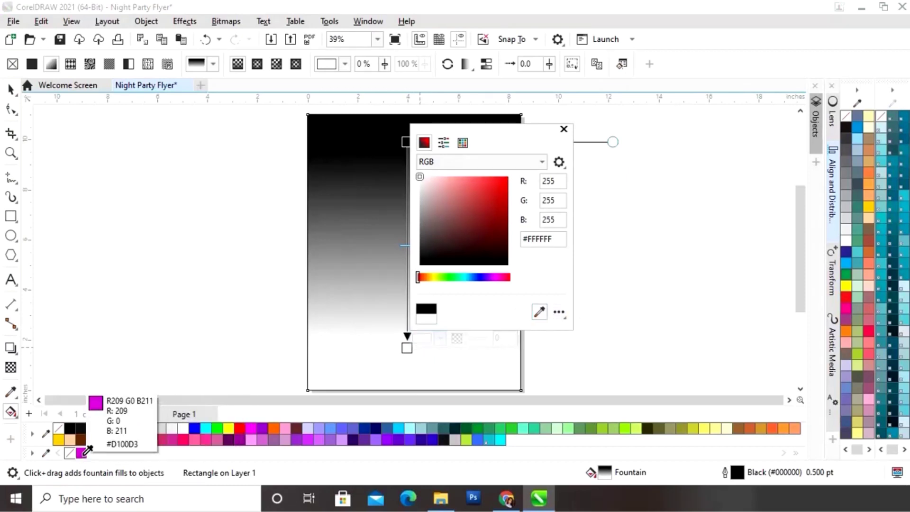
{"action": "left_click", "coordinate": [82, 453]}
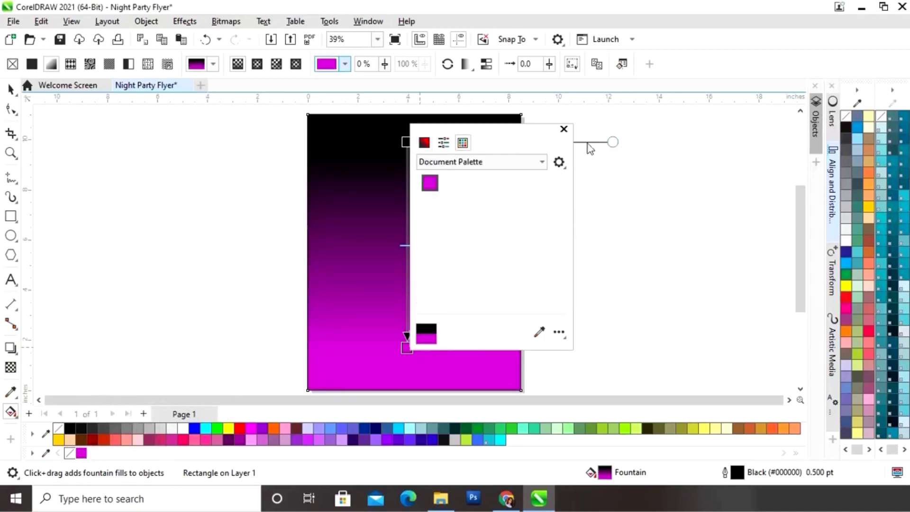
{"action": "left_click", "coordinate": [565, 132]}
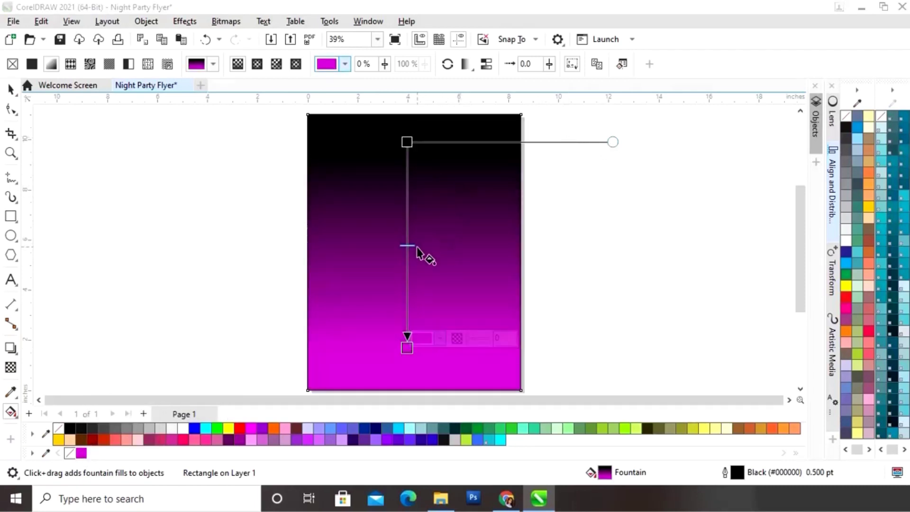
Adjust the gradient's black start, magenta end and midpoint so black covers the upper half
{"action": "left_click_drag", "start_coordinate": [413, 291], "coordinate": [409, 289]}
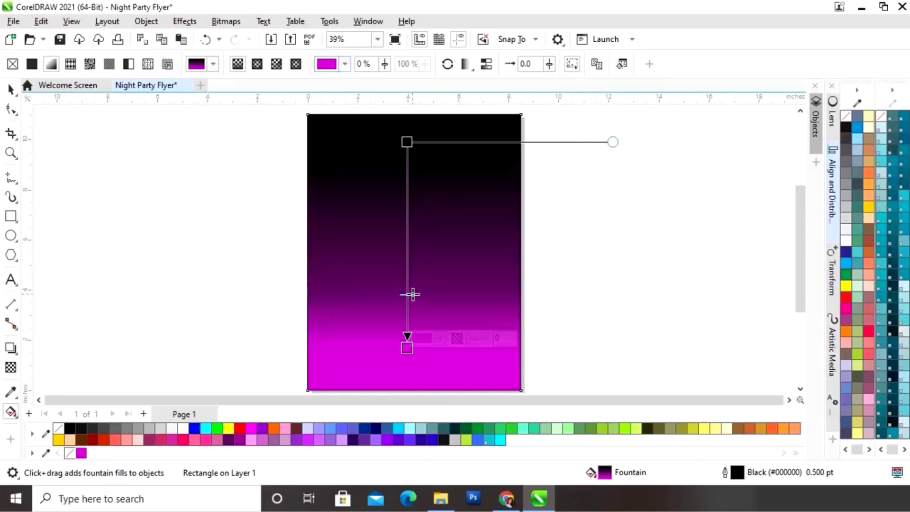
{"action": "left_click_drag", "start_coordinate": [407, 348], "coordinate": [408, 365]}
{"action": "left_click_drag", "start_coordinate": [409, 307], "coordinate": [409, 295]}
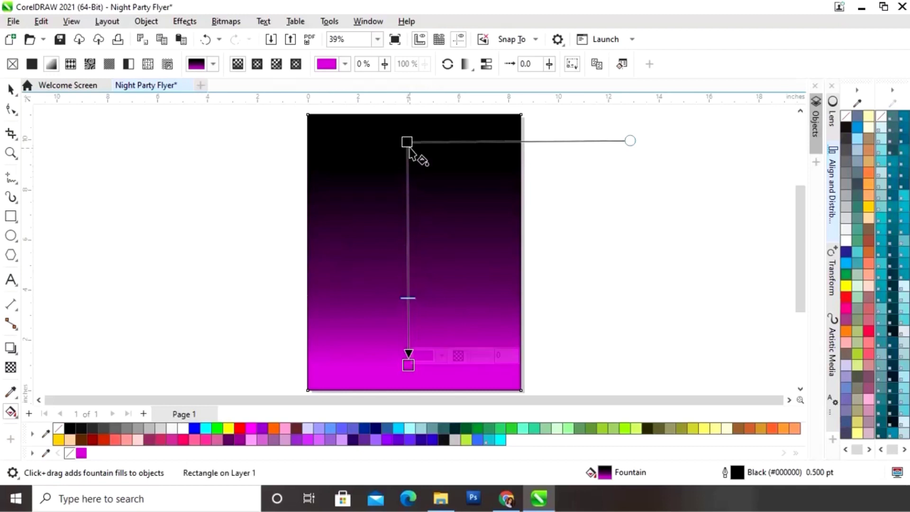
{"action": "left_click_drag", "start_coordinate": [407, 142], "coordinate": [409, 226]}
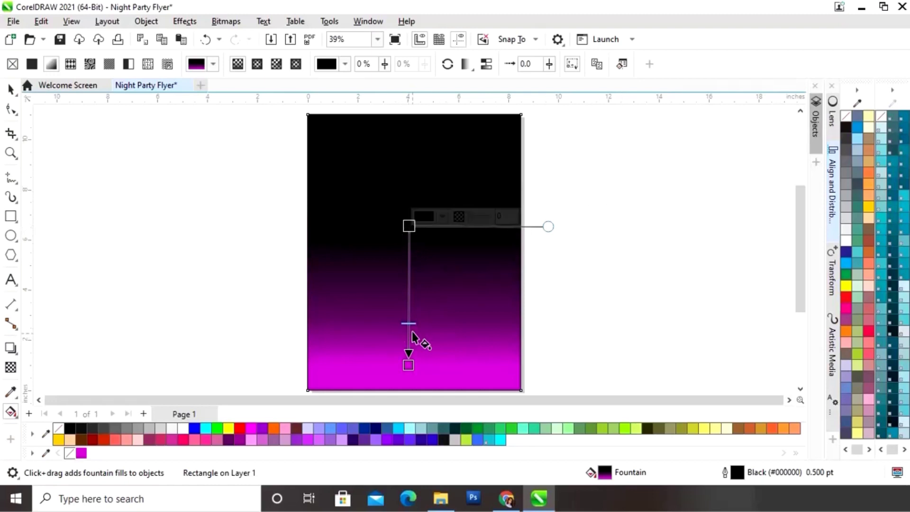
{"action": "left_click_drag", "start_coordinate": [409, 323], "coordinate": [409, 318]}
{"action": "left_click_drag", "start_coordinate": [407, 224], "coordinate": [408, 217]}
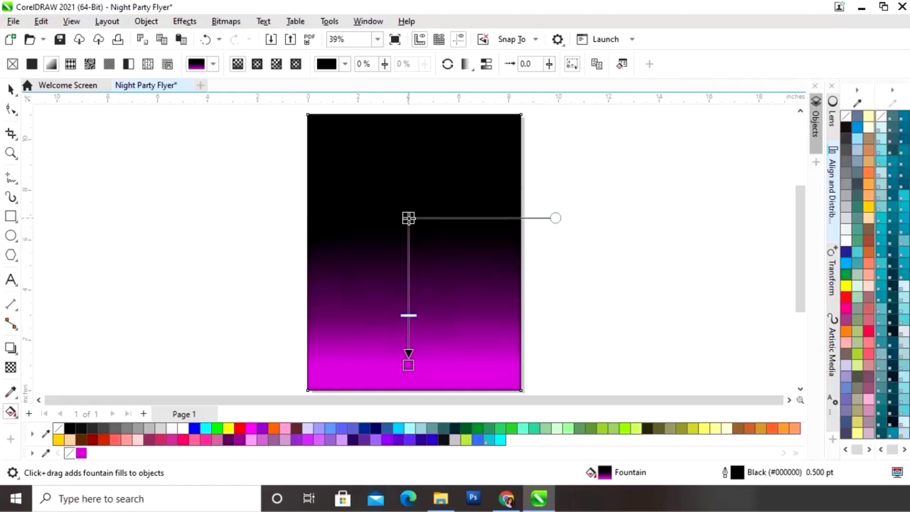
{"action": "left_click", "coordinate": [10, 90]}
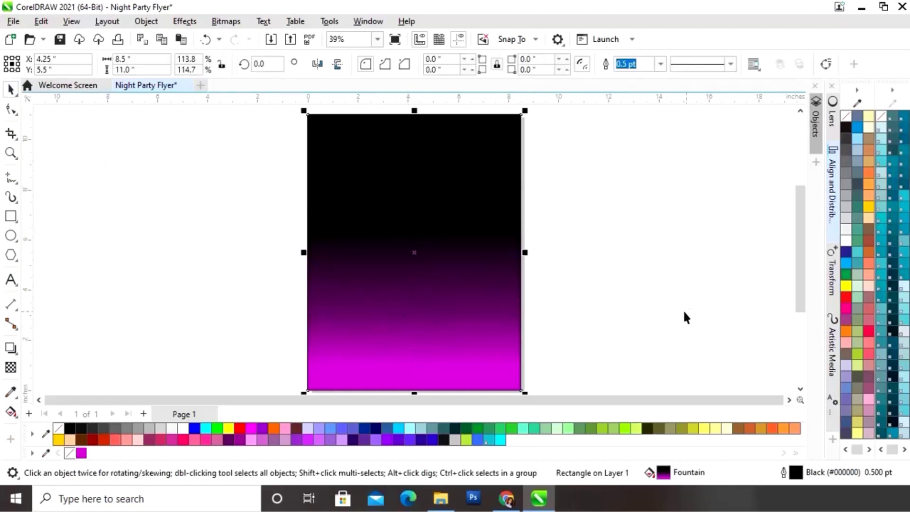
Draw a circle right of the page and set its width and height to 6 inches
{"action": "left_click", "coordinate": [634, 256]}
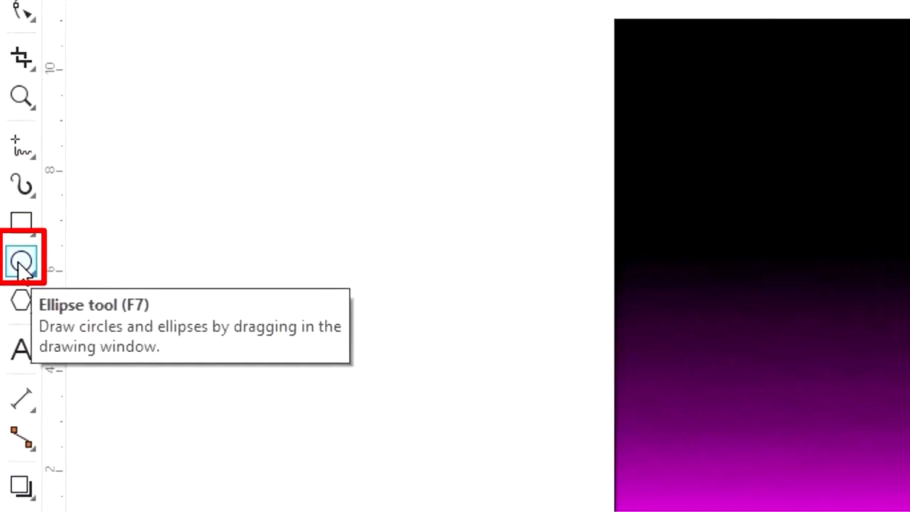
{"action": "left_click", "coordinate": [19, 263]}
{"action": "left_click_drag", "start_coordinate": [575, 168], "coordinate": [746, 339]}
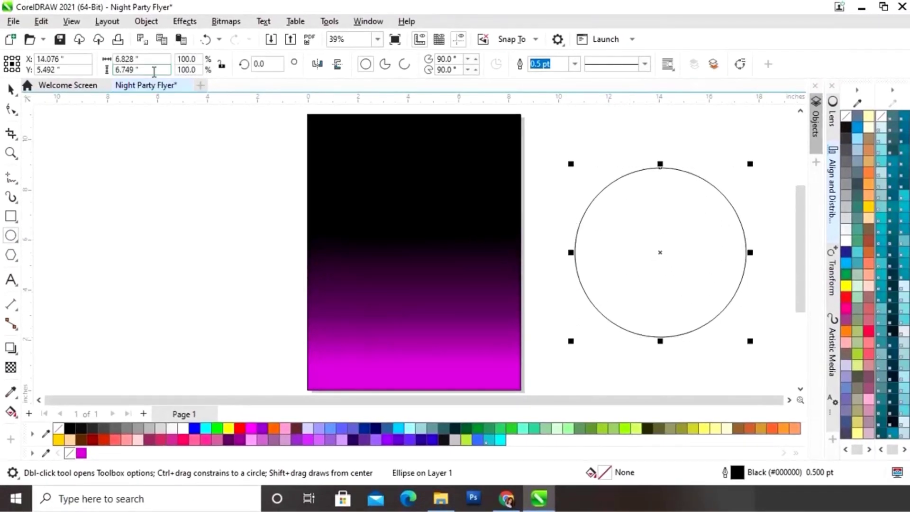
{"action": "double_click", "coordinate": [149, 59]}
{"action": "type", "text": "6"}
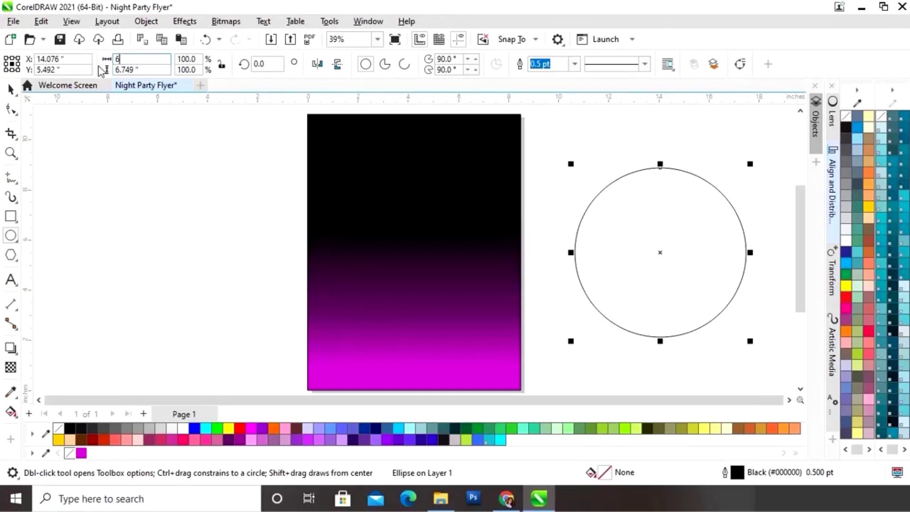
{"action": "key", "text": "Tab"}
{"action": "type", "text": "6"}
{"action": "key", "text": "Return"}
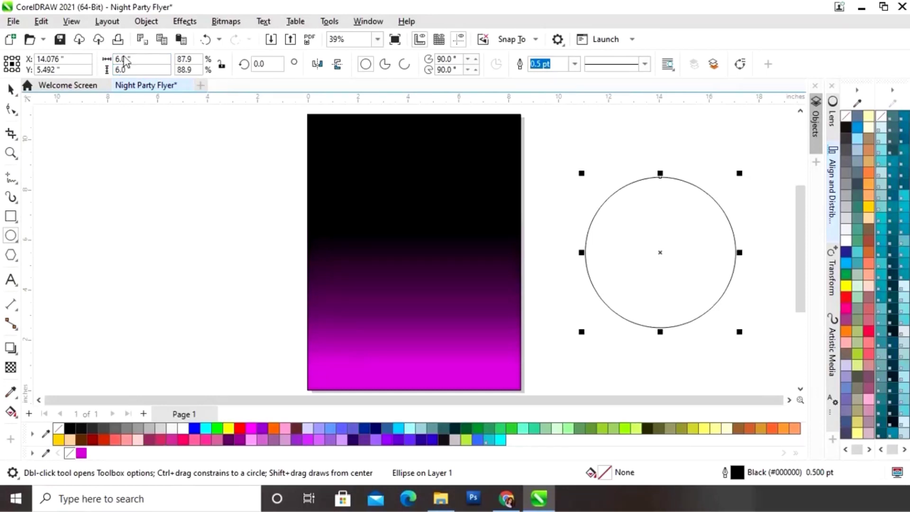
{"action": "left_click", "coordinate": [10, 89]}
{"action": "left_click", "coordinate": [791, 251]}
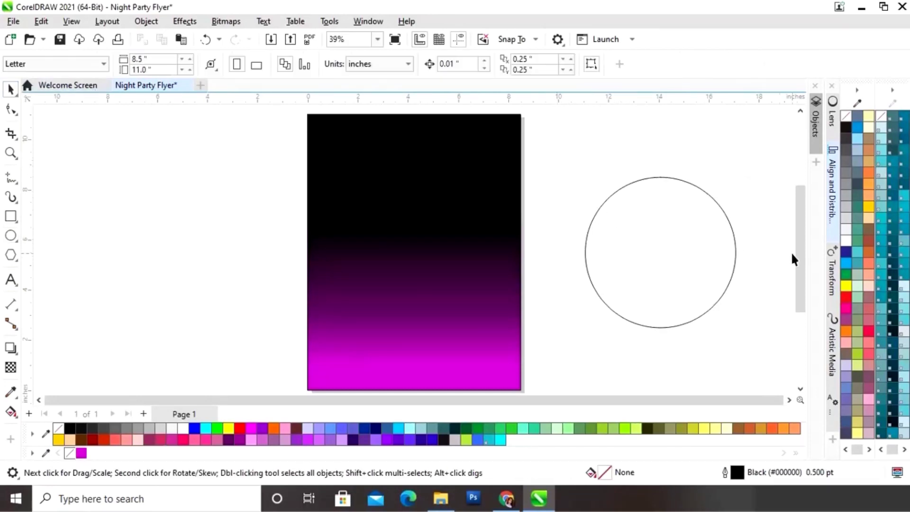
Cut an 88% concentric copy out of the circle with Back minus front
{"action": "left_click", "coordinate": [726, 214]}
{"action": "mouse_move", "coordinate": [740, 175]}
{"action": "left_mouse_down"}
{"action": "mouse_move", "coordinate": [732, 184]}
{"action": "mouse_move", "coordinate": [739, 182]}
{"action": "left_mouse_up"}
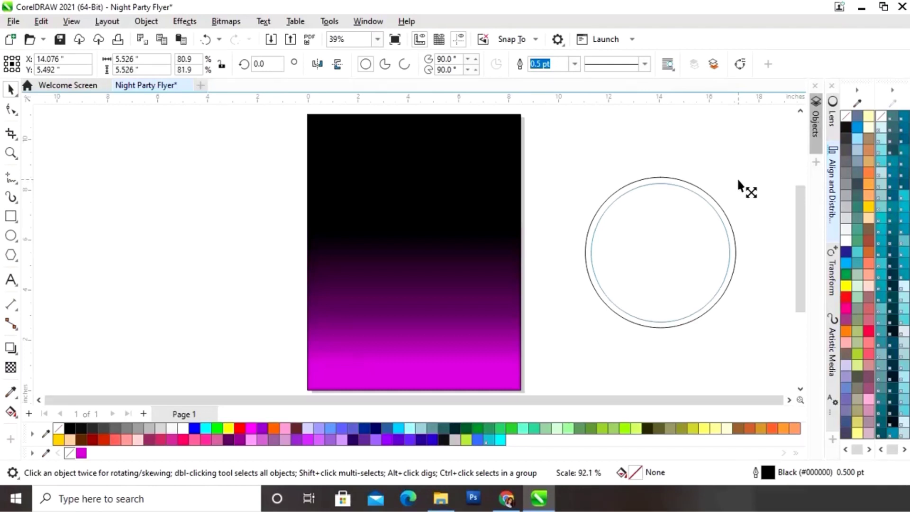
{"action": "left_click_drag", "start_coordinate": [738, 180], "coordinate": [736, 183]}
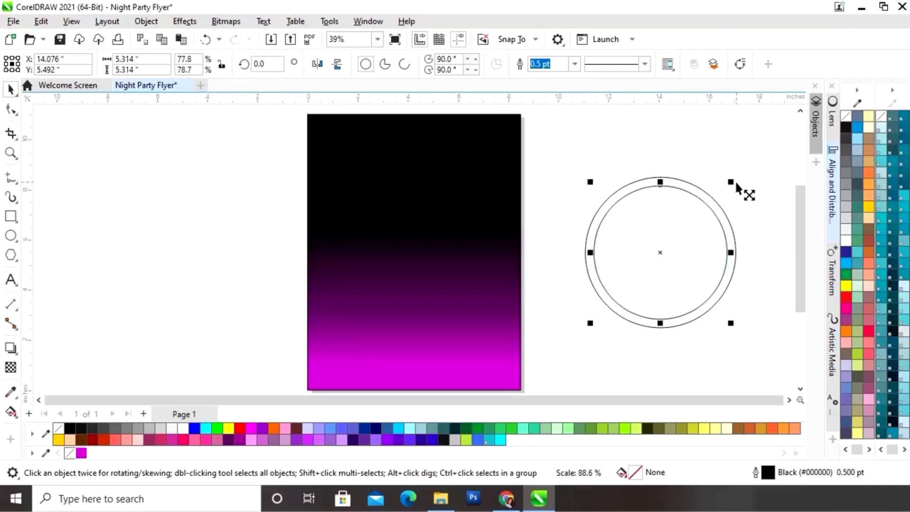
{"action": "left_click", "coordinate": [768, 156]}
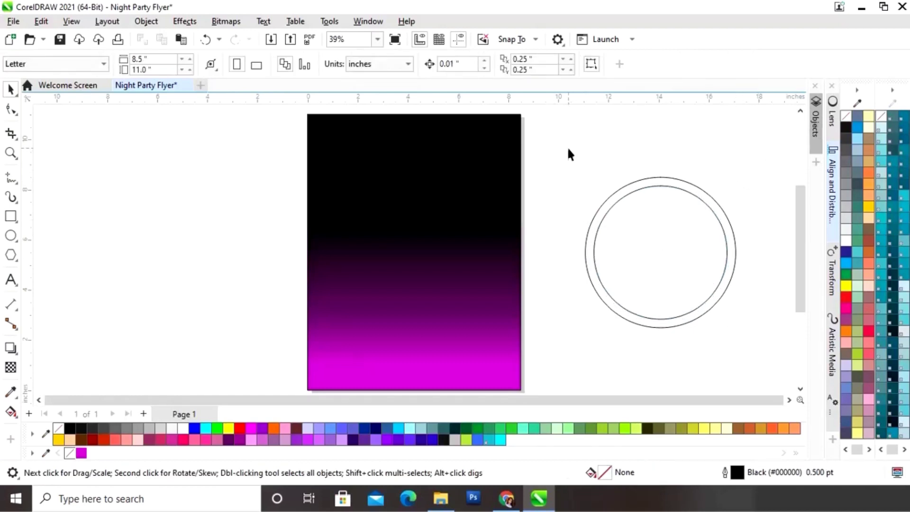
{"action": "left_click_drag", "start_coordinate": [781, 364], "coordinate": [780, 364]}
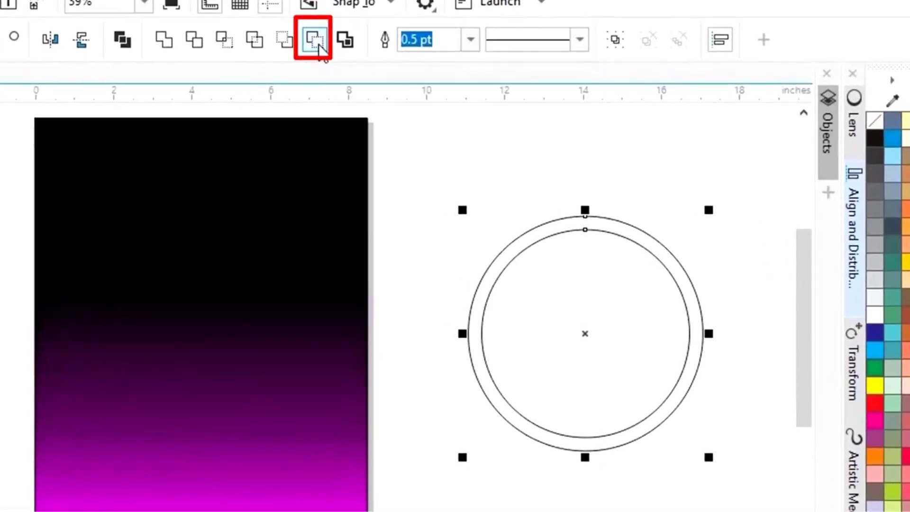
{"action": "left_click", "coordinate": [318, 44]}
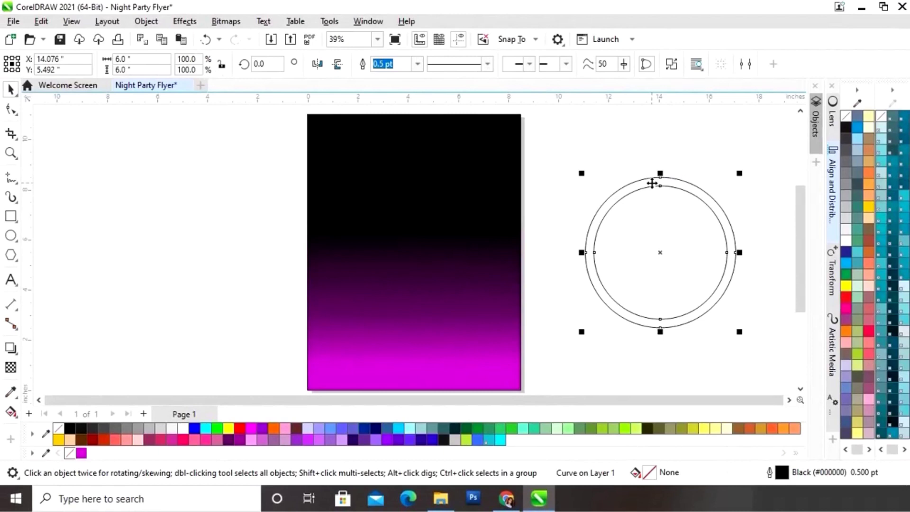
Fill the ring magenta, remove its outline, and move it onto the page
{"action": "left_click", "coordinate": [81, 454]}
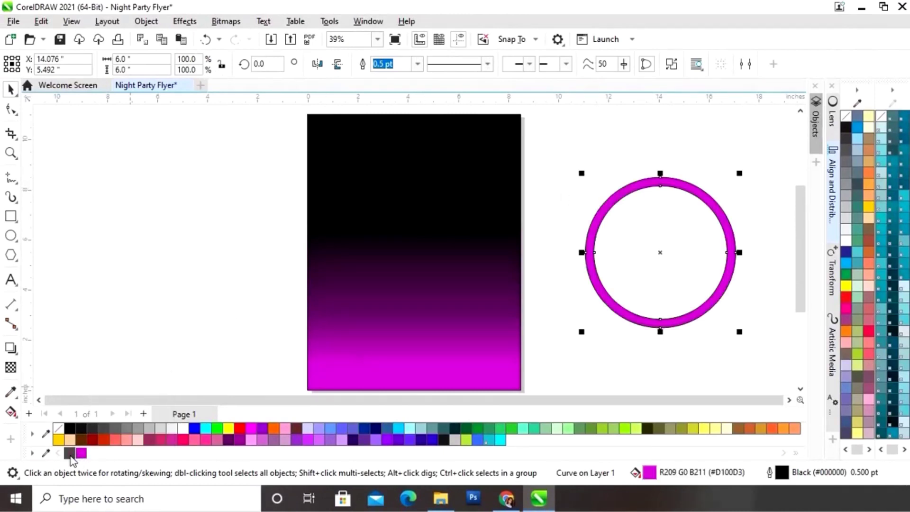
{"action": "right_click", "coordinate": [70, 454]}
{"action": "left_click_drag", "start_coordinate": [663, 251], "coordinate": [413, 247]}
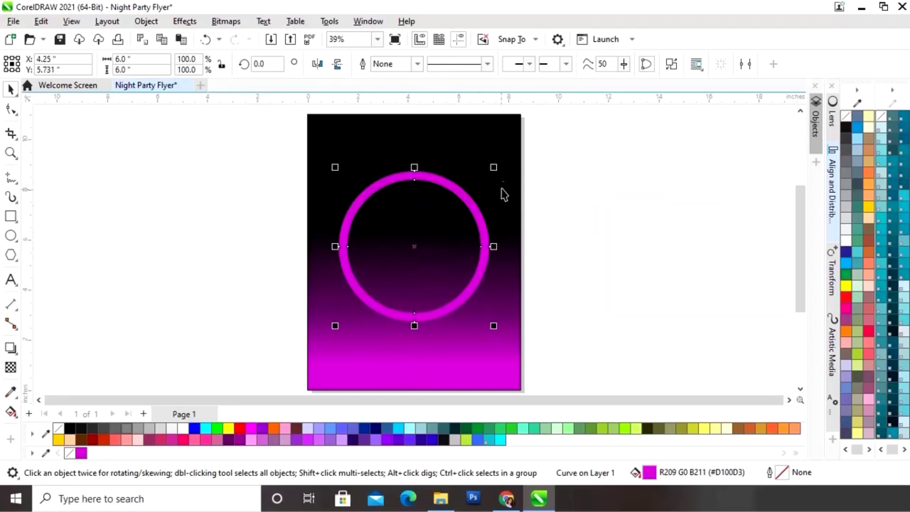
Enlarge the ring slightly and drop a duplicate of it beside the page
{"action": "mouse_move", "coordinate": [494, 169]}
{"action": "left_mouse_down"}
{"action": "mouse_move", "coordinate": [508, 178]}
{"action": "mouse_move", "coordinate": [496, 167]}
{"action": "left_mouse_up"}
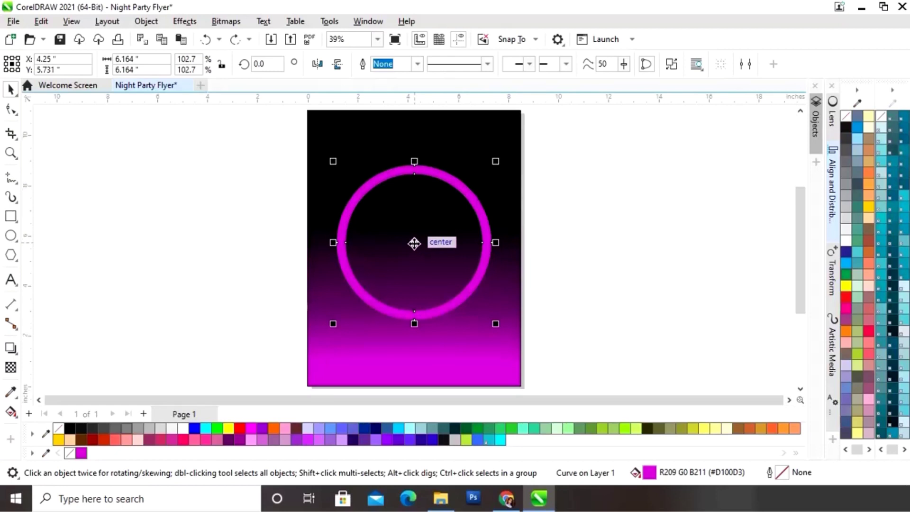
{"action": "left_click_drag", "start_coordinate": [414, 243], "coordinate": [651, 247]}
{"action": "left_click", "coordinate": [612, 343]}
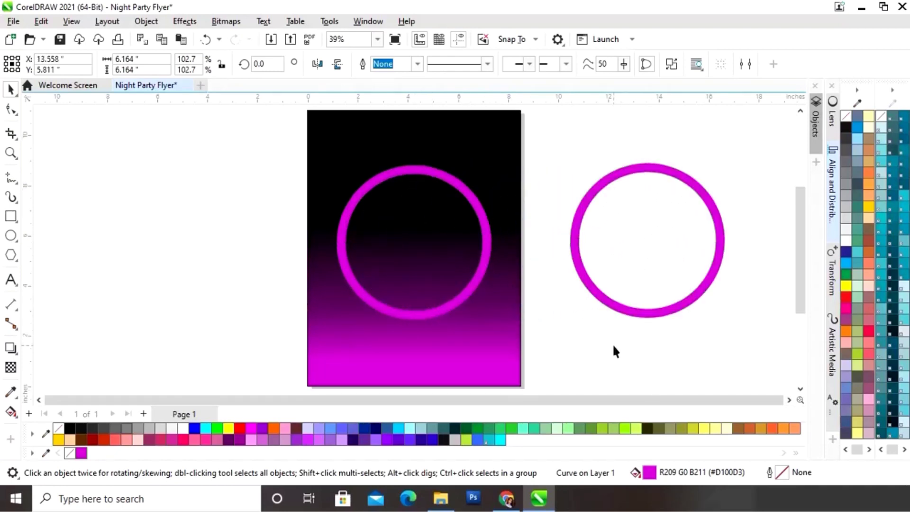
{"action": "left_click", "coordinate": [482, 279]}
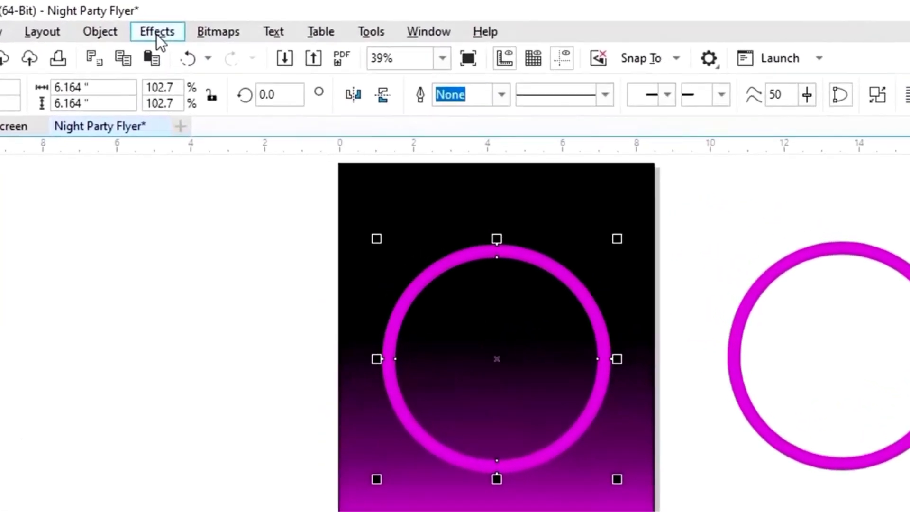
Apply a 56.9-pixel Gaussian Blur to the ring on the page
{"action": "left_click", "coordinate": [185, 21]}
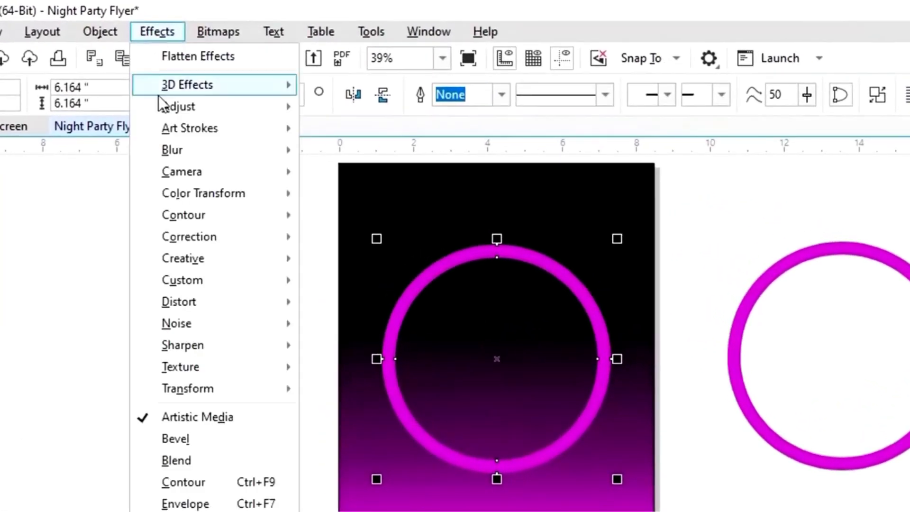
{"action": "mouse_move", "coordinate": [170, 151]}
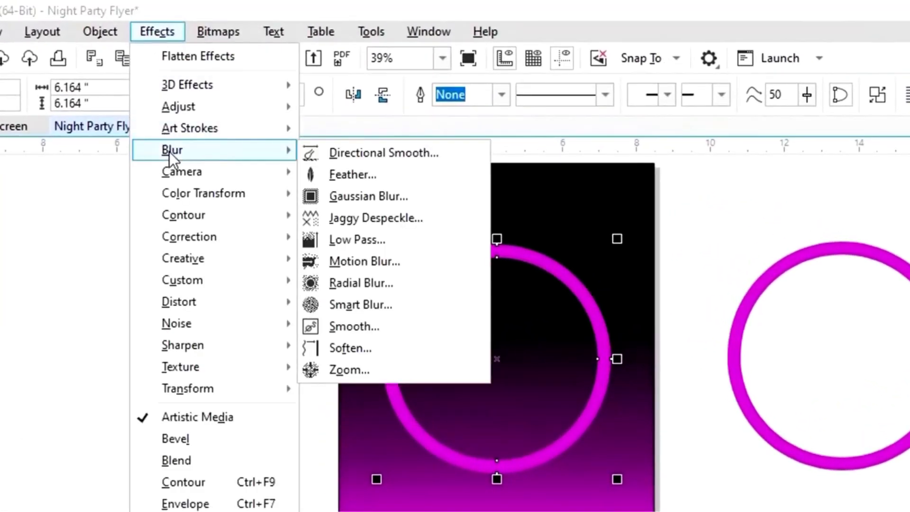
{"action": "left_click", "coordinate": [343, 195]}
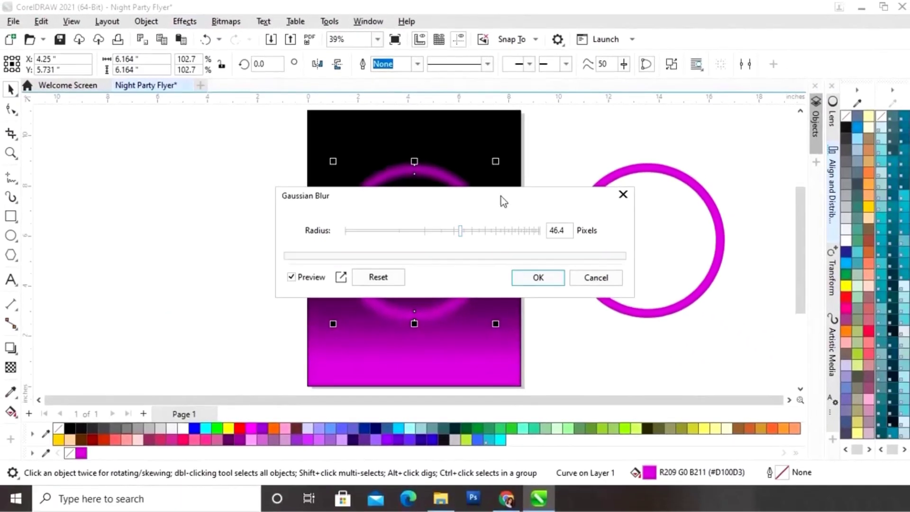
{"action": "left_click_drag", "start_coordinate": [501, 197], "coordinate": [250, 158]}
{"action": "left_click_drag", "start_coordinate": [213, 186], "coordinate": [221, 186]}
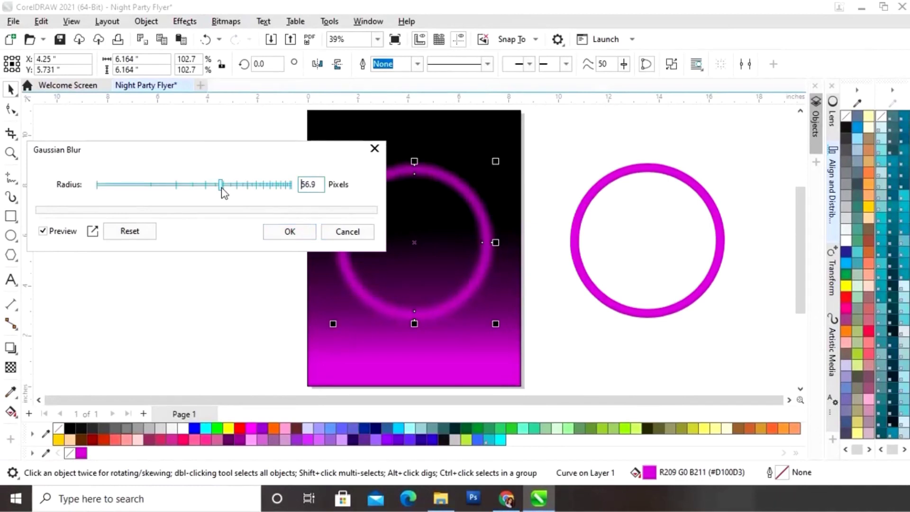
{"action": "left_click", "coordinate": [298, 234]}
{"action": "left_click", "coordinate": [548, 182]}
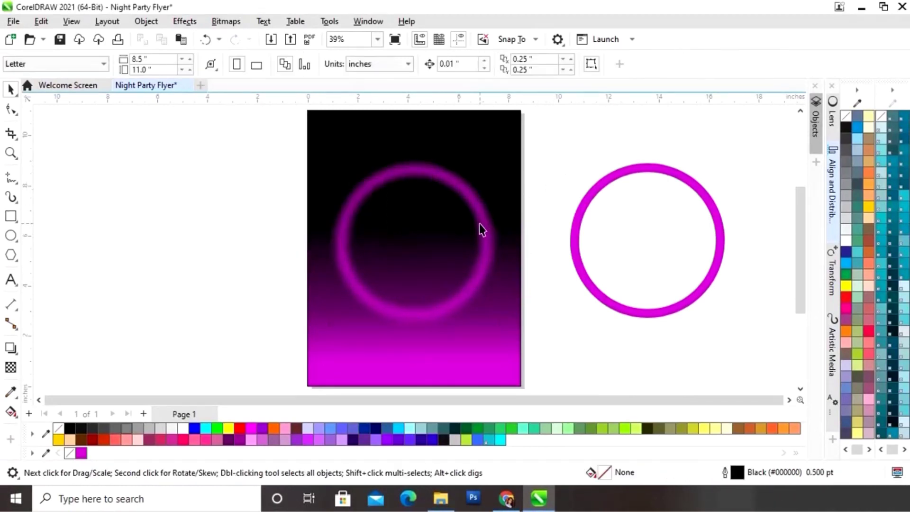
Undo the spare ring's accidental resize and zoom to frame the whole page
{"action": "key", "text": "ctrl+z"}
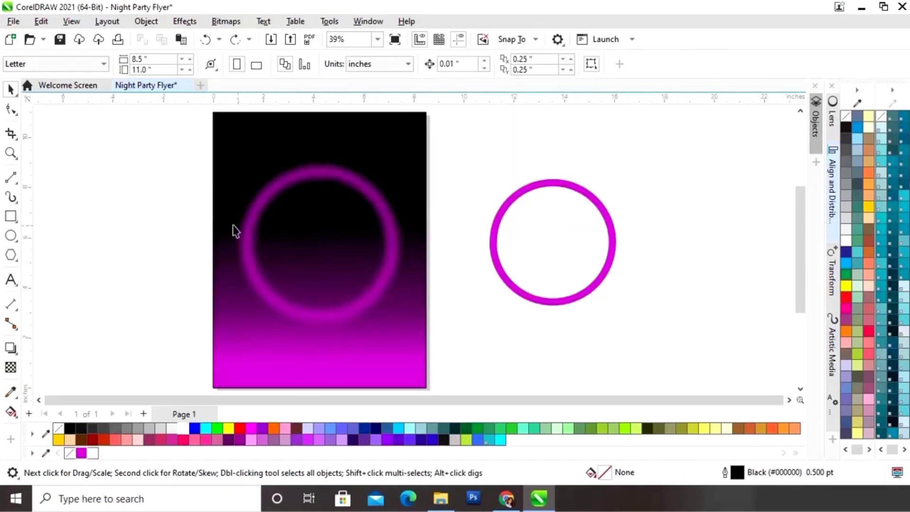
{"action": "key", "text": "z"}
{"action": "left_click_drag", "start_coordinate": [198, 112], "coordinate": [440, 367]}
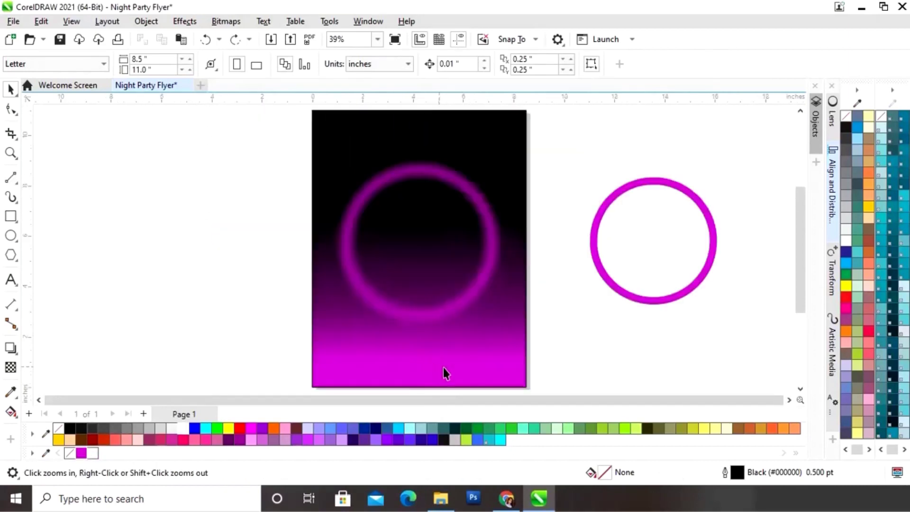
Draw a white 2.0 pt 45° two-point line at the page's top-left corner
{"action": "left_click", "coordinate": [16, 184]}
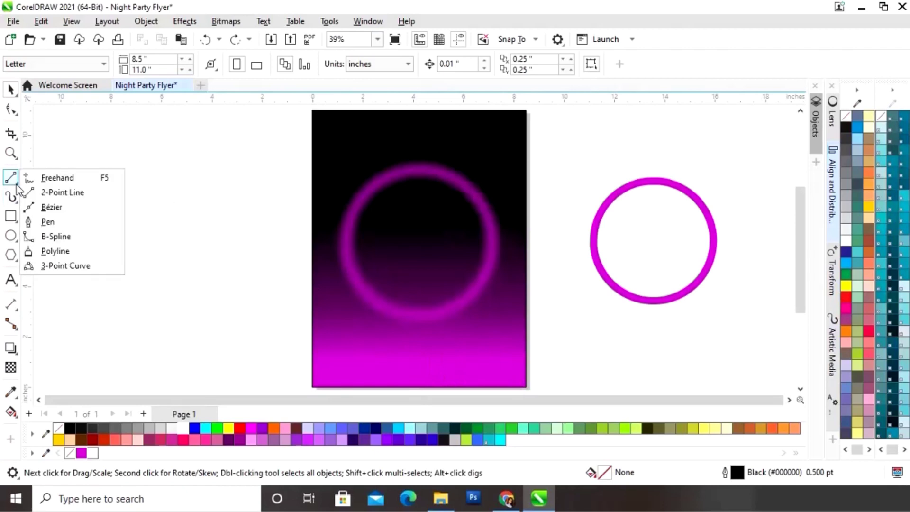
{"action": "left_click", "coordinate": [63, 193]}
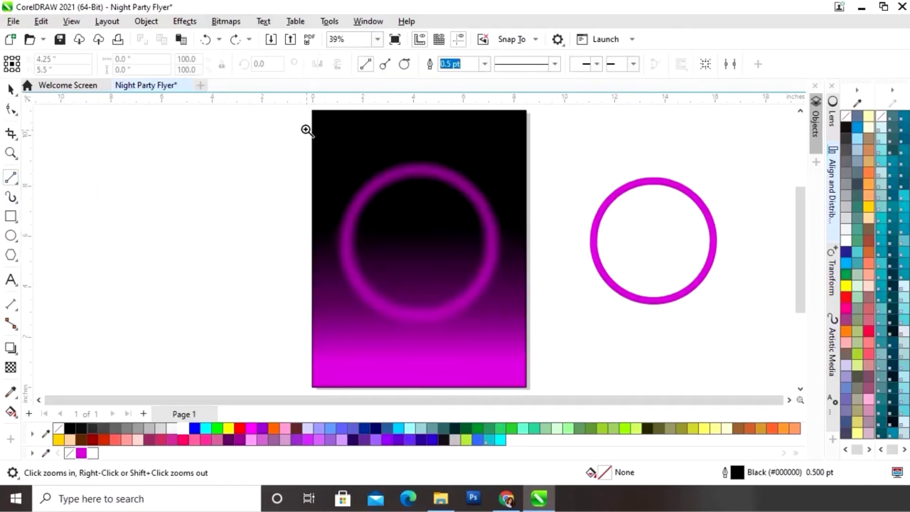
{"action": "left_click_drag", "start_coordinate": [299, 114], "coordinate": [388, 181]}
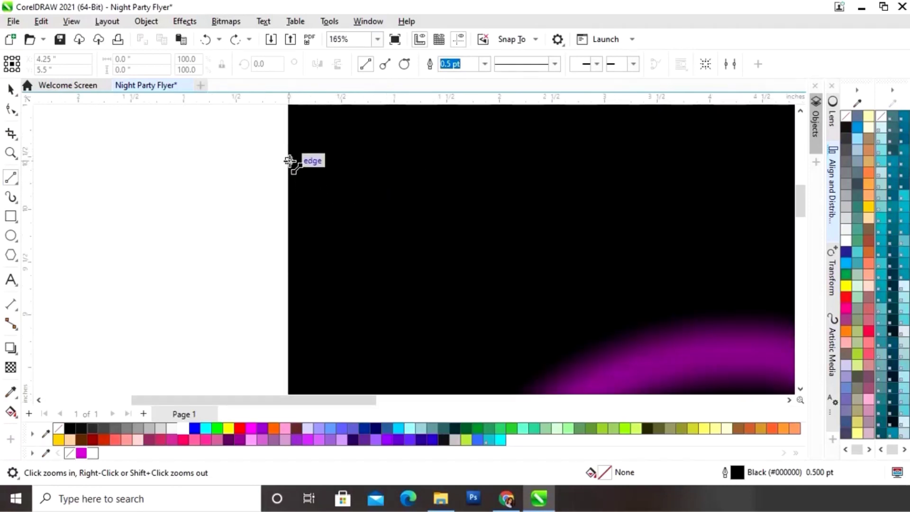
{"action": "left_click_drag", "start_coordinate": [289, 165], "coordinate": [332, 123]}
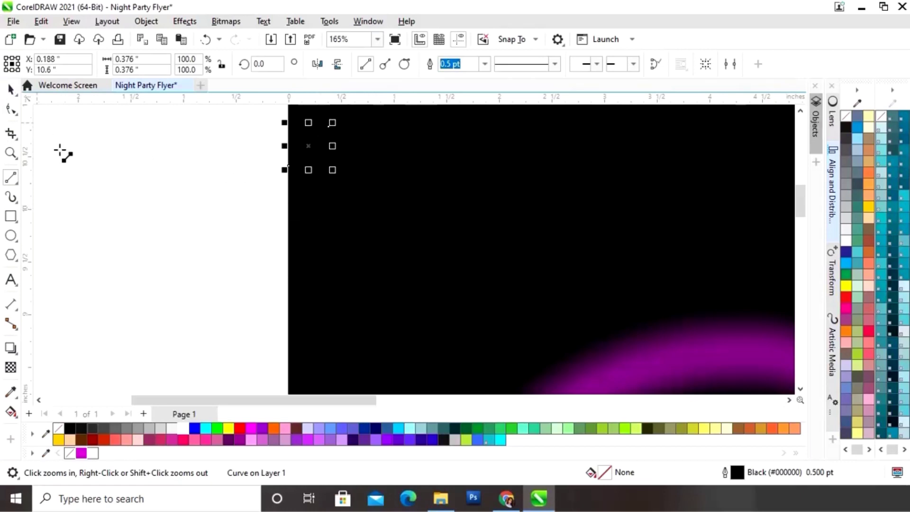
{"action": "right_click", "coordinate": [182, 430]}
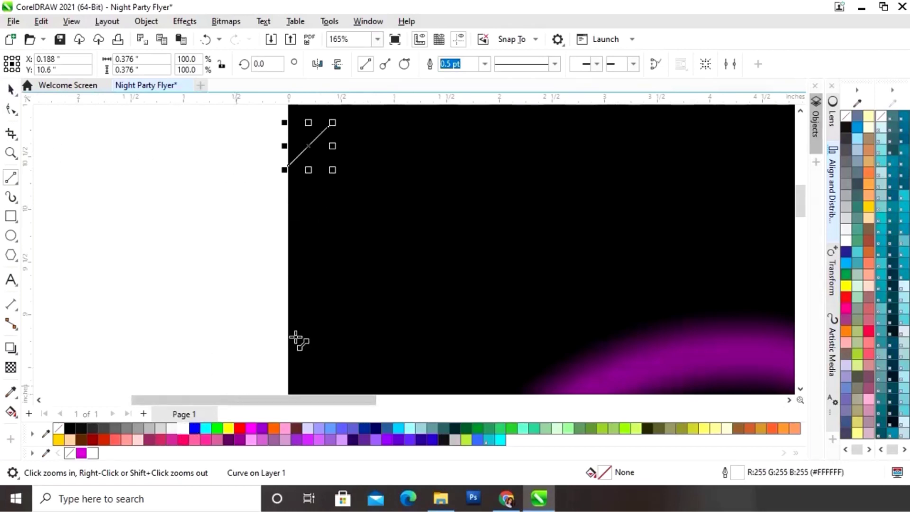
{"action": "left_click", "coordinate": [484, 63]}
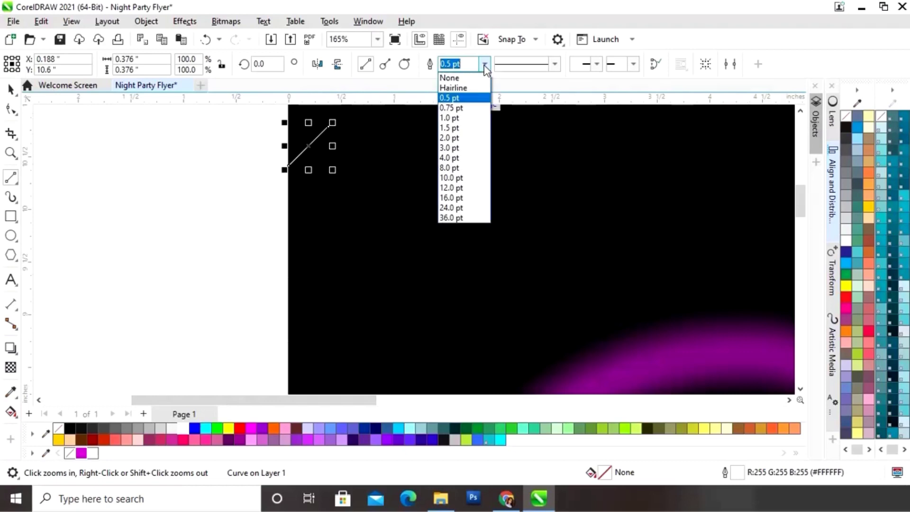
{"action": "left_click", "coordinate": [463, 148]}
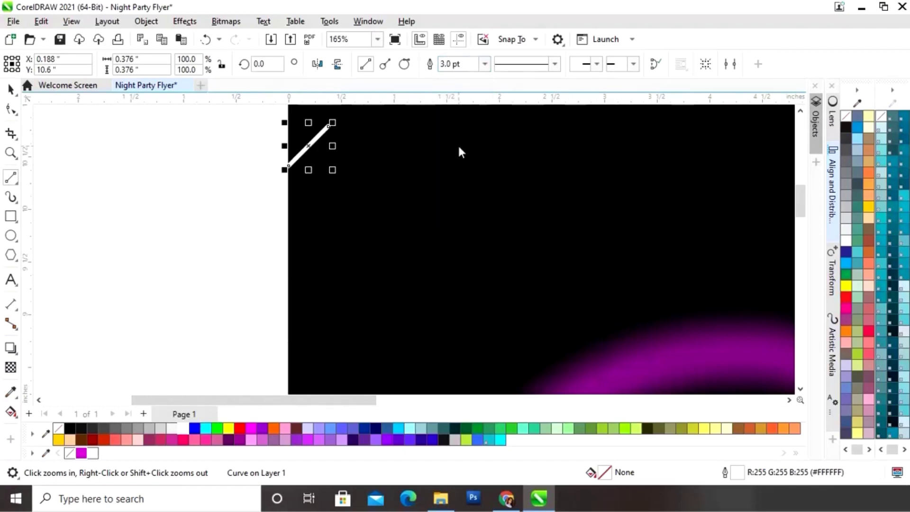
{"action": "left_click", "coordinate": [485, 65]}
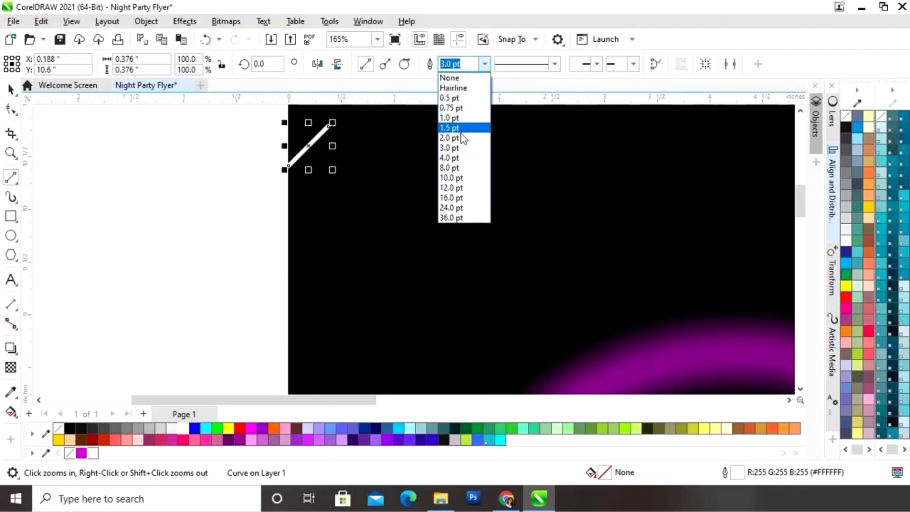
{"action": "left_click", "coordinate": [462, 134]}
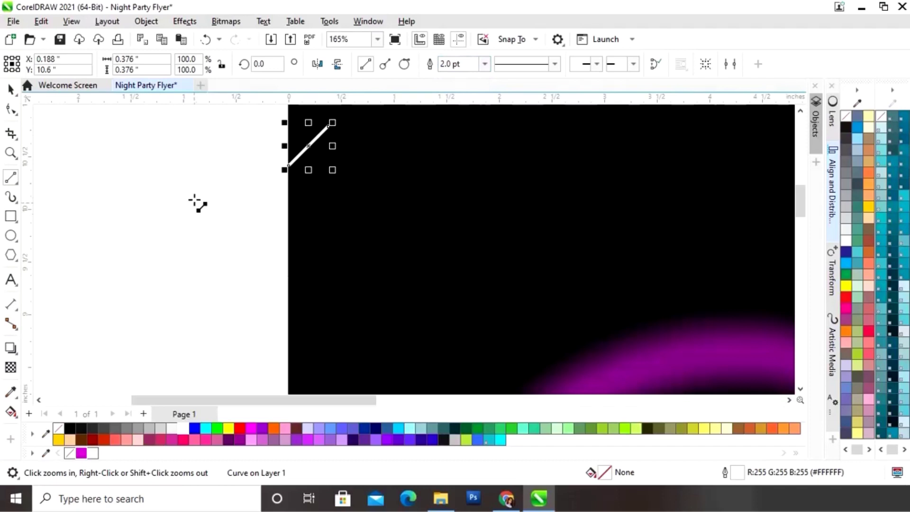
Duplicate the line twice to the right, lengthen the third, and select all three
{"action": "left_click", "coordinate": [11, 88]}
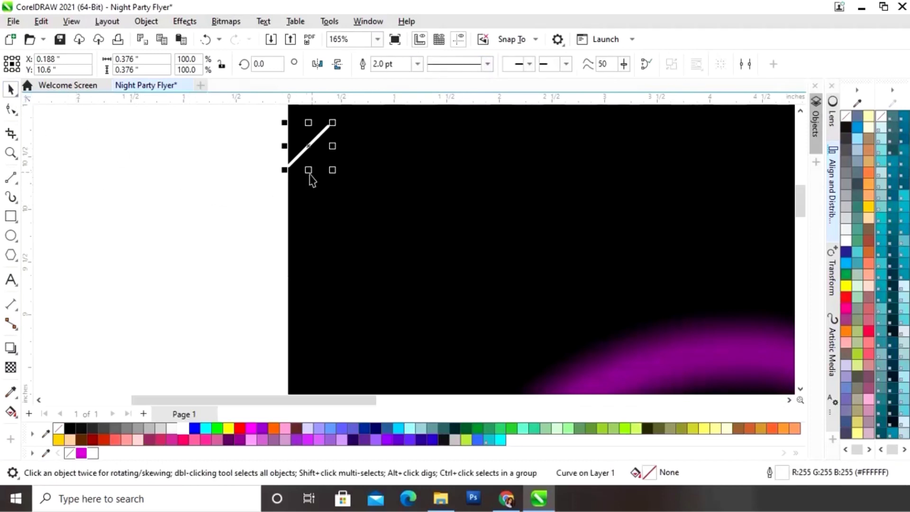
{"action": "left_click_drag", "start_coordinate": [310, 147], "coordinate": [289, 194]}
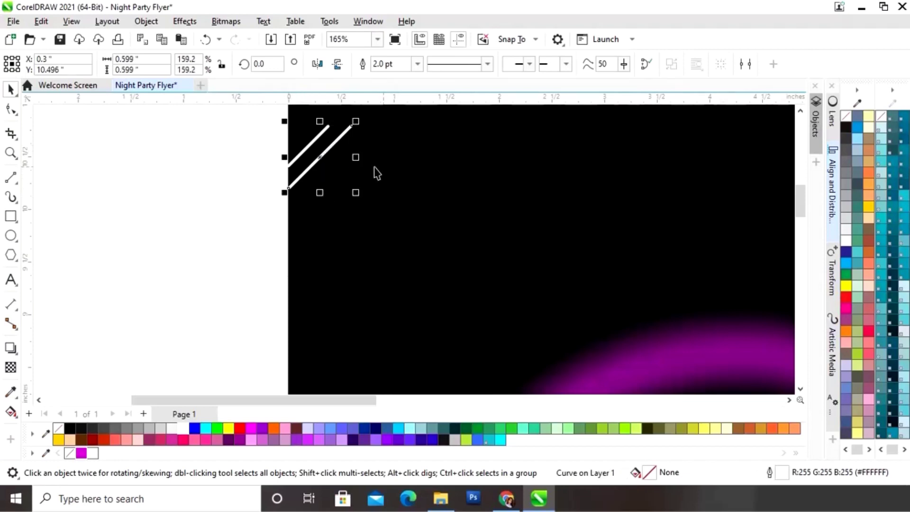
{"action": "left_click_drag", "start_coordinate": [329, 161], "coordinate": [350, 161]}
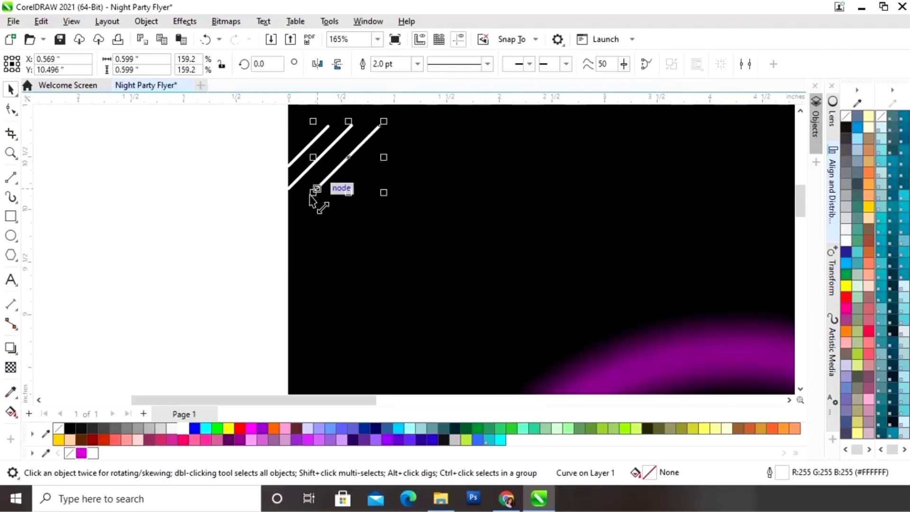
{"action": "left_click_drag", "start_coordinate": [312, 195], "coordinate": [285, 231]}
{"action": "left_click_drag", "start_coordinate": [230, 269], "coordinate": [423, 113]}
Group the three lines and place a magenta fill-and-outline copy just to their right
{"action": "right_click", "coordinate": [333, 207]}
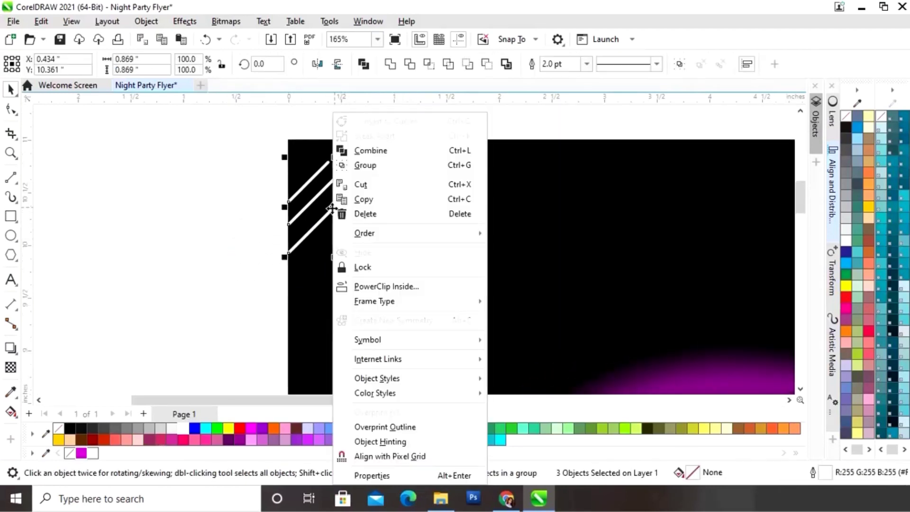
{"action": "left_click", "coordinate": [361, 165]}
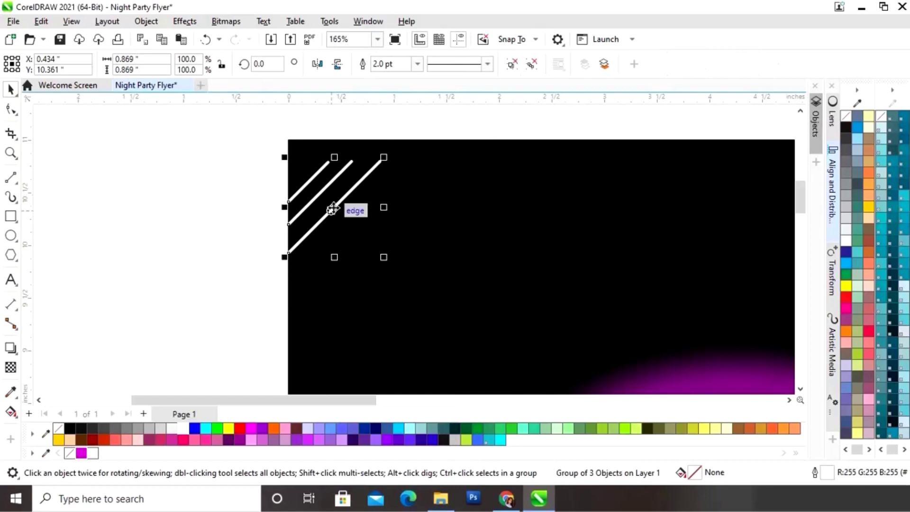
{"action": "left_click_drag", "start_coordinate": [334, 209], "coordinate": [433, 185]}
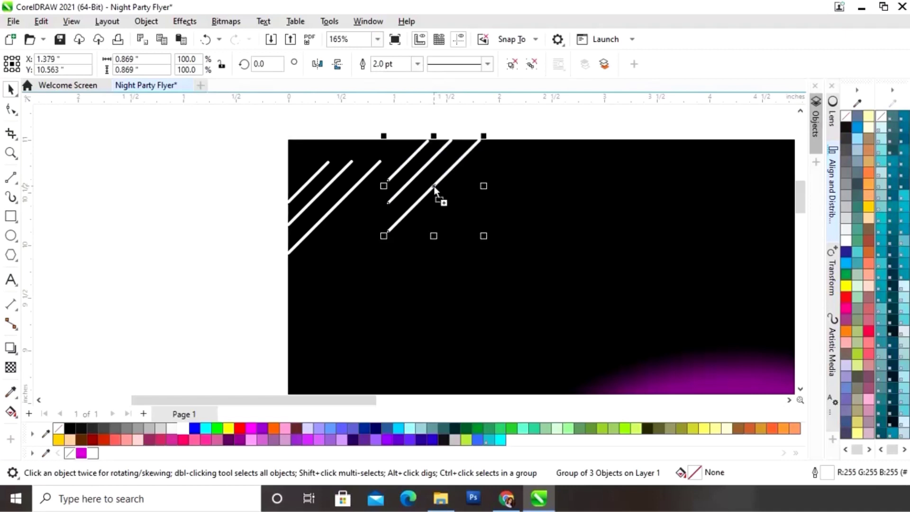
{"action": "left_click", "coordinate": [81, 453]}
{"action": "right_click", "coordinate": [81, 453]}
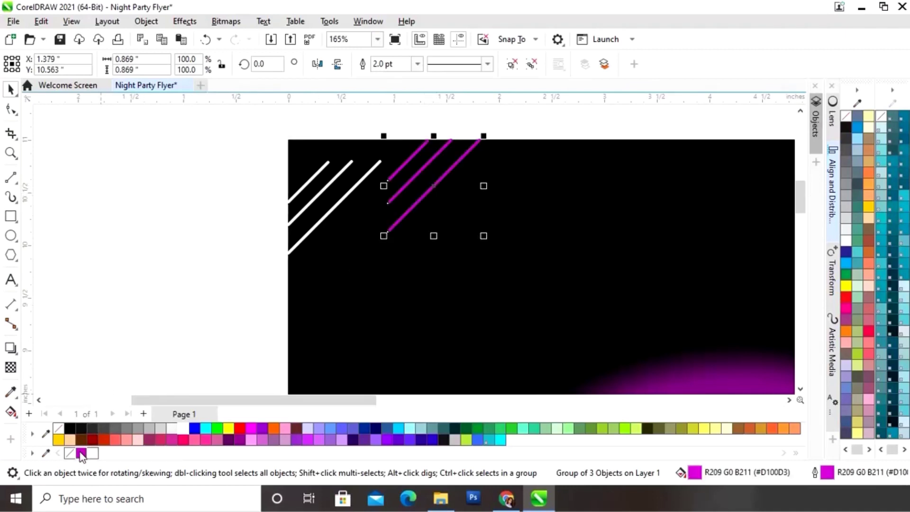
{"action": "left_click", "coordinate": [152, 316]}
{"action": "key", "text": "shift+F4"}
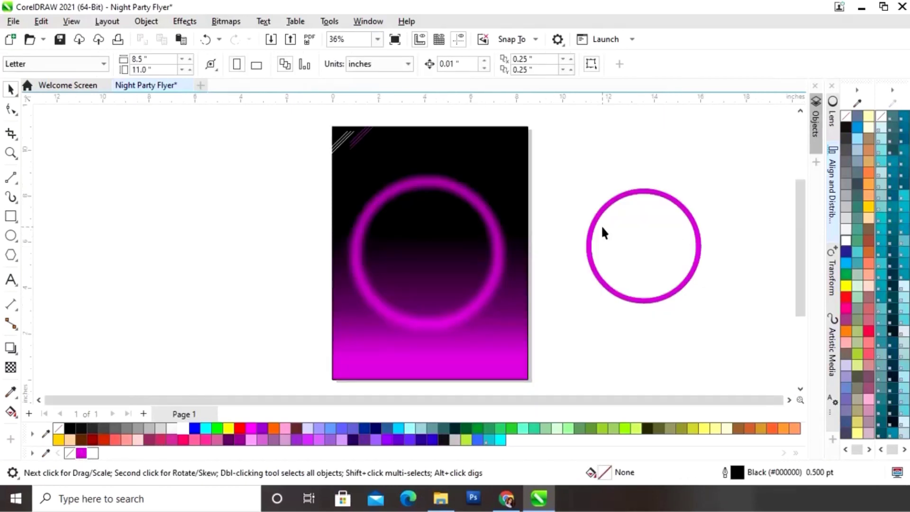
Move and enlarge the magenta line group over the ring, then copy it across the page's right edge
{"action": "left_click", "coordinate": [365, 138]}
{"action": "left_click_drag", "start_coordinate": [358, 139], "coordinate": [552, 182]}
{"action": "left_click_drag", "start_coordinate": [493, 240], "coordinate": [442, 281]}
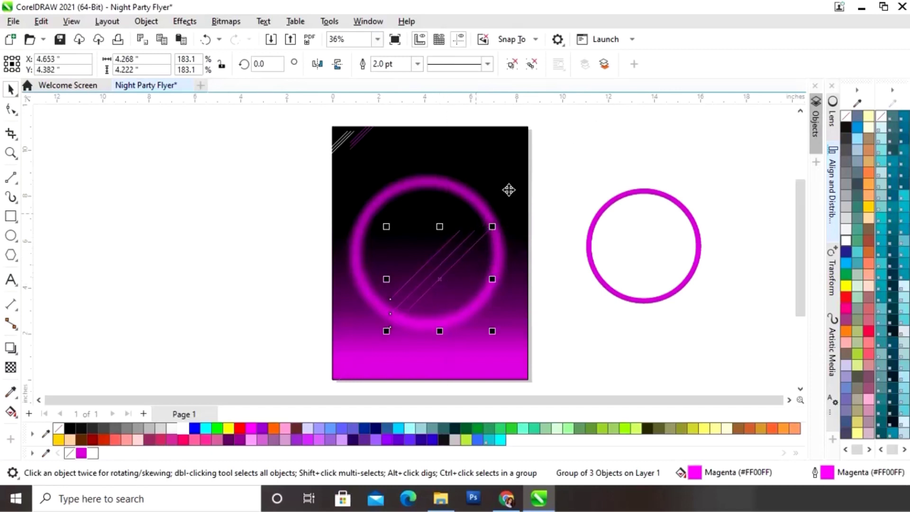
{"action": "left_click", "coordinate": [417, 67]}
{"action": "left_click", "coordinate": [388, 170]}
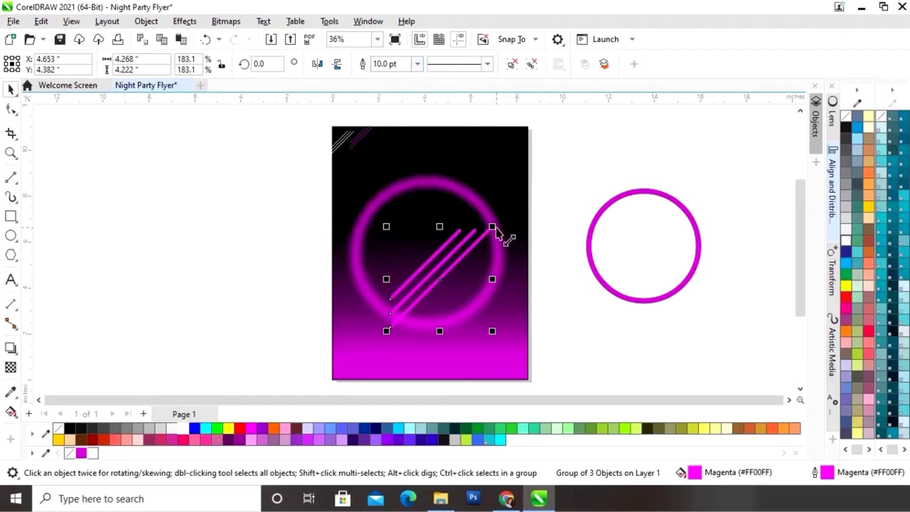
{"action": "left_click_drag", "start_coordinate": [495, 228], "coordinate": [522, 201]}
{"action": "left_click_drag", "start_coordinate": [455, 268], "coordinate": [444, 275]}
{"action": "left_click_drag", "start_coordinate": [508, 208], "coordinate": [518, 205]}
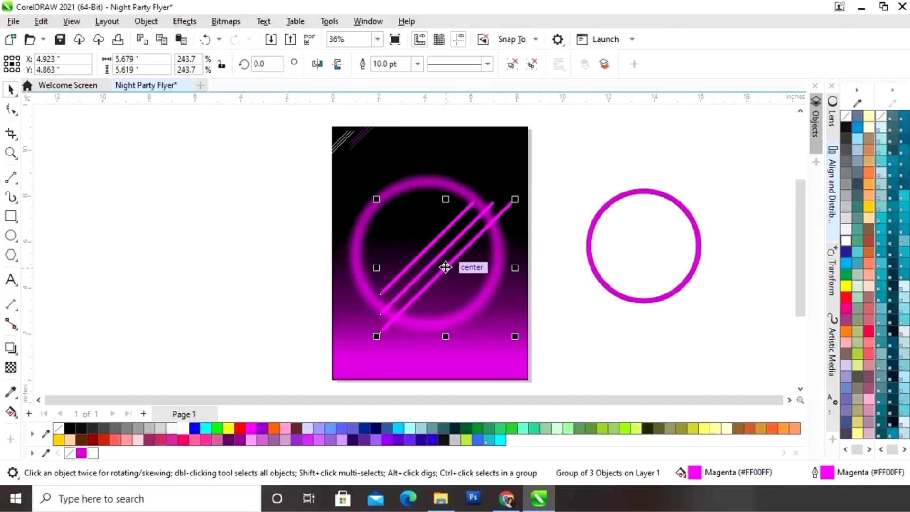
{"action": "left_click_drag", "start_coordinate": [446, 267], "coordinate": [532, 312]}
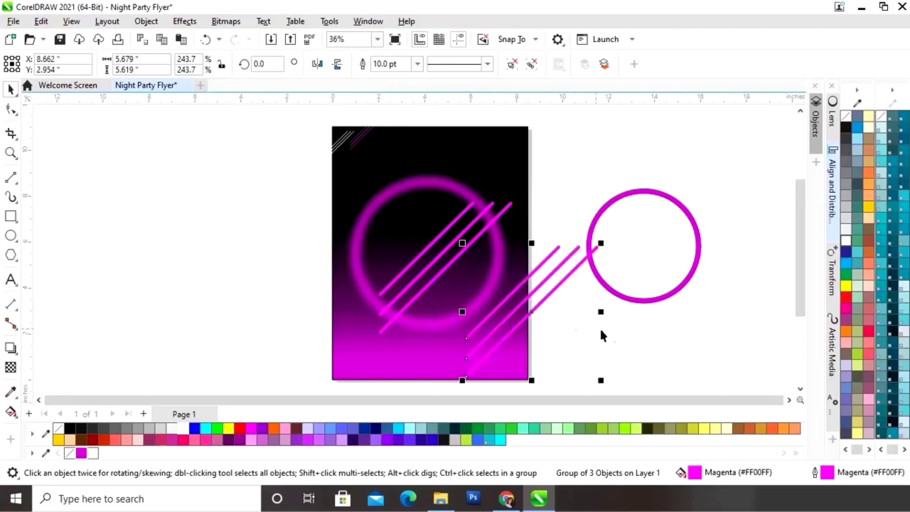
Apply a 41.8-pixel Gaussian Blur to the magenta lines crossing the ring
{"action": "left_click", "coordinate": [664, 317]}
{"action": "left_click", "coordinate": [450, 269]}
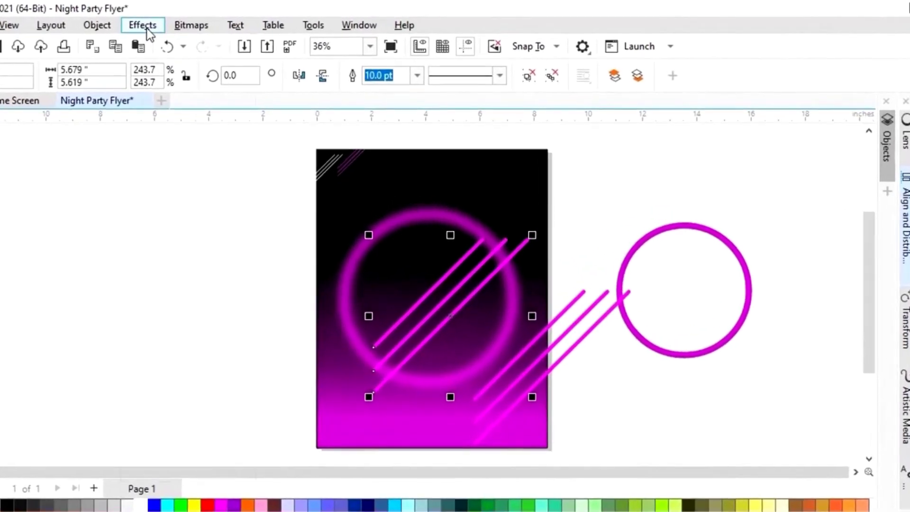
{"action": "left_click", "coordinate": [167, 26]}
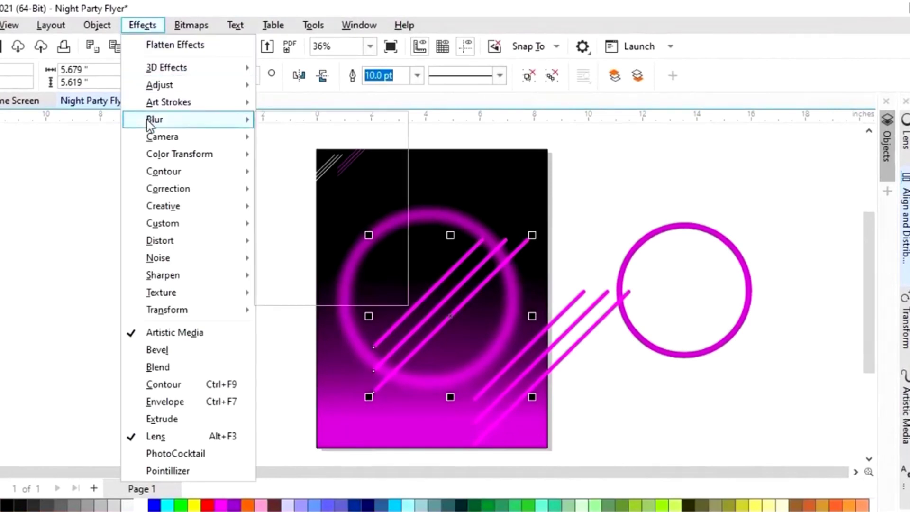
{"action": "mouse_move", "coordinate": [153, 124]}
{"action": "left_click", "coordinate": [319, 162]}
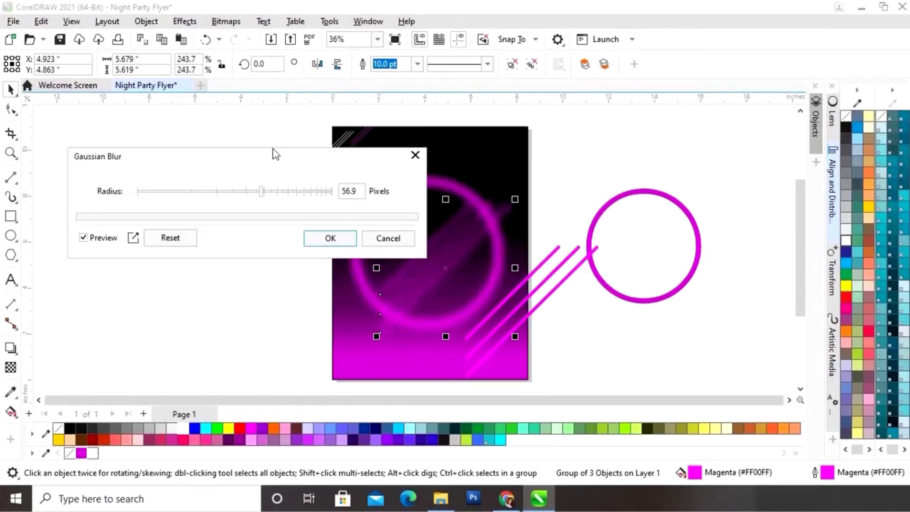
{"action": "left_click_drag", "start_coordinate": [273, 154], "coordinate": [232, 135]}
{"action": "left_click", "coordinate": [184, 174]}
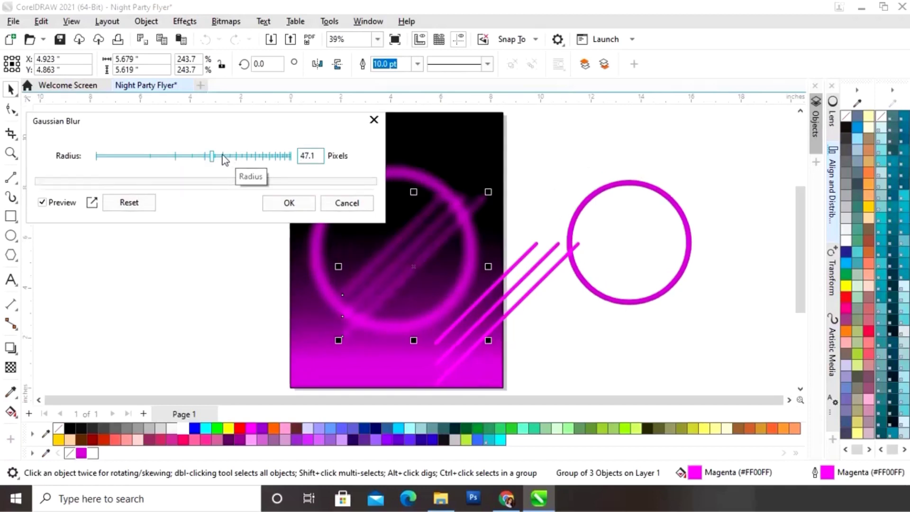
{"action": "left_click", "coordinate": [209, 162]}
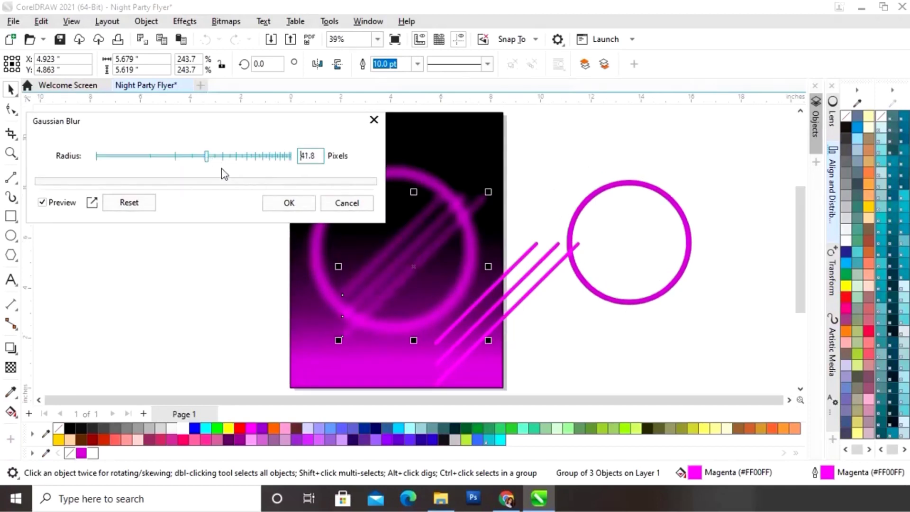
{"action": "left_click", "coordinate": [290, 203]}
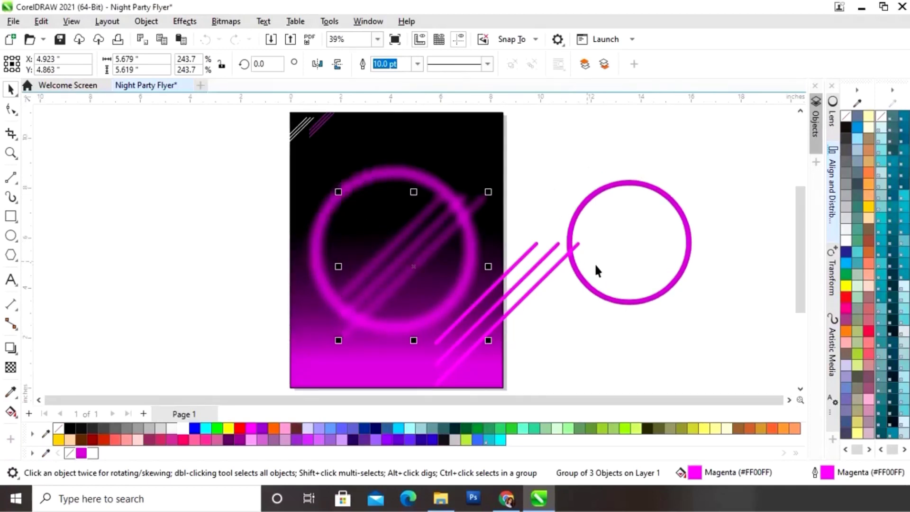
{"action": "left_click", "coordinate": [591, 335]}
{"action": "left_click", "coordinate": [533, 283]}
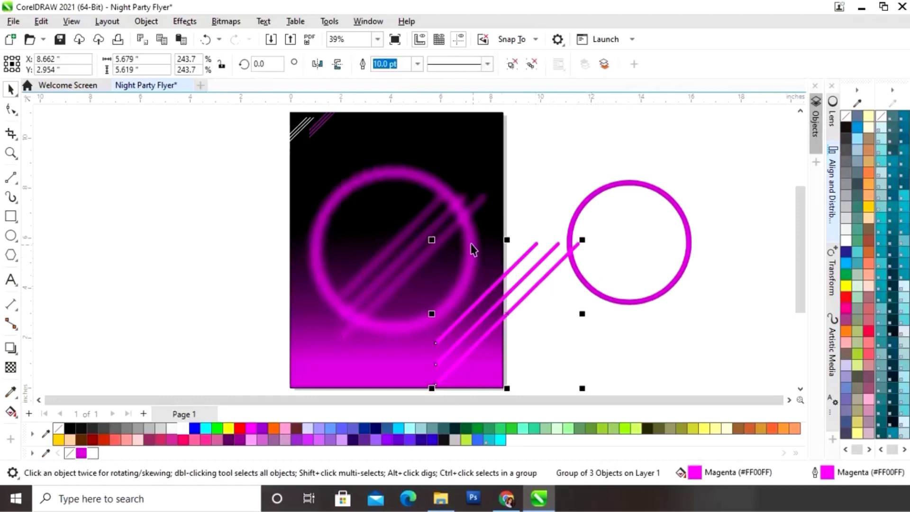
Align the sharp magenta lines to the horizontal and vertical centre of the blurred ring
{"action": "left_click", "coordinate": [402, 252], "text": "shift"}
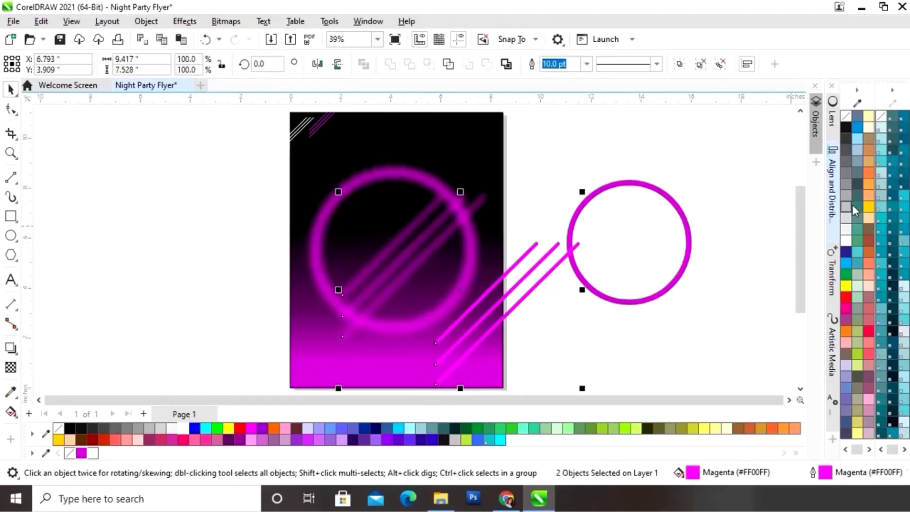
{"action": "left_click", "coordinate": [831, 192]}
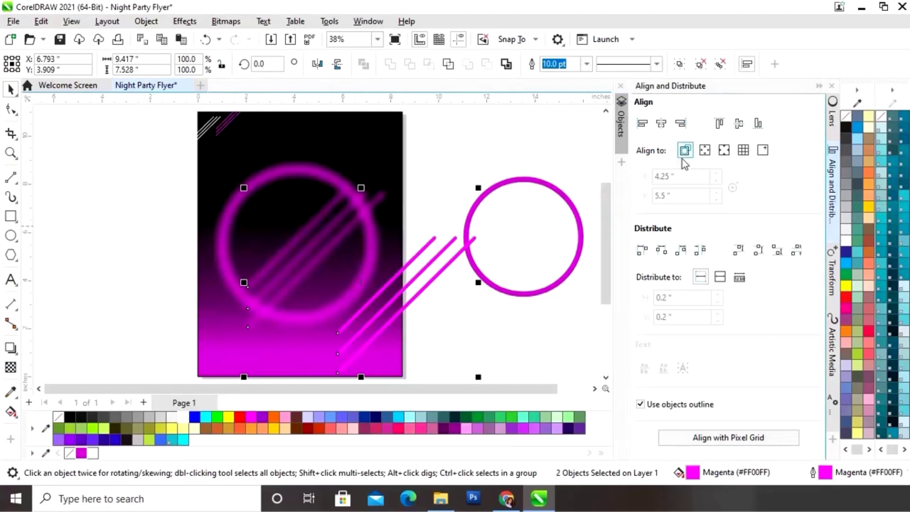
{"action": "left_click", "coordinate": [661, 124]}
{"action": "left_click", "coordinate": [739, 124]}
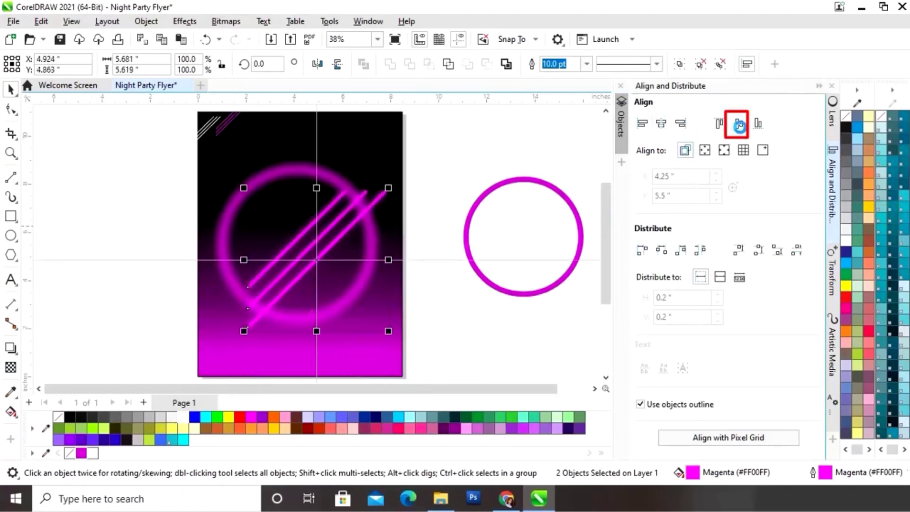
{"action": "left_click", "coordinate": [819, 87]}
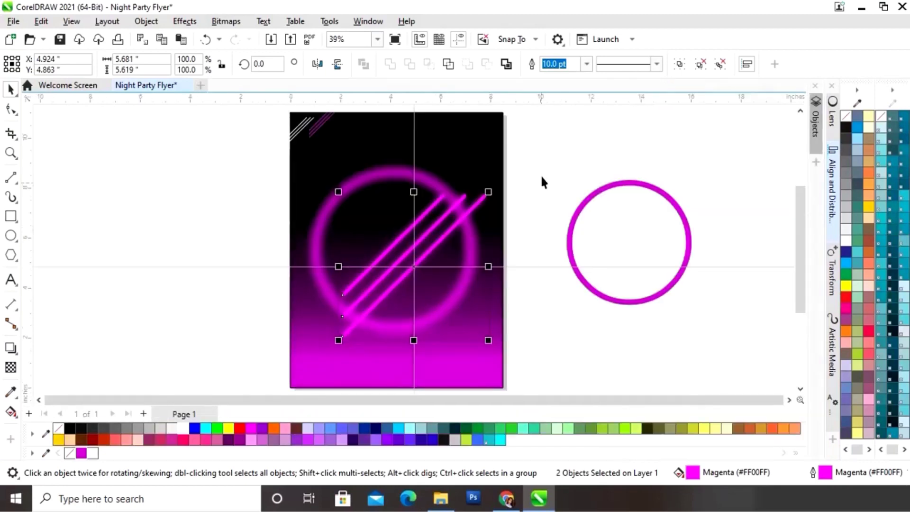
Group the ring with all three lines and drop an offset copy of the glowing set
{"action": "left_click", "coordinate": [541, 168]}
{"action": "left_click_drag", "start_coordinate": [536, 163], "coordinate": [332, 353]}
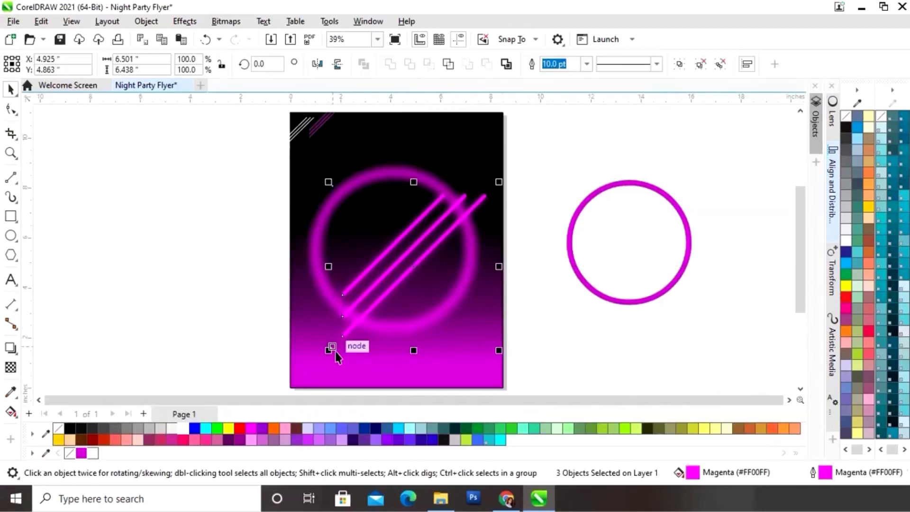
{"action": "right_click", "coordinate": [415, 269]}
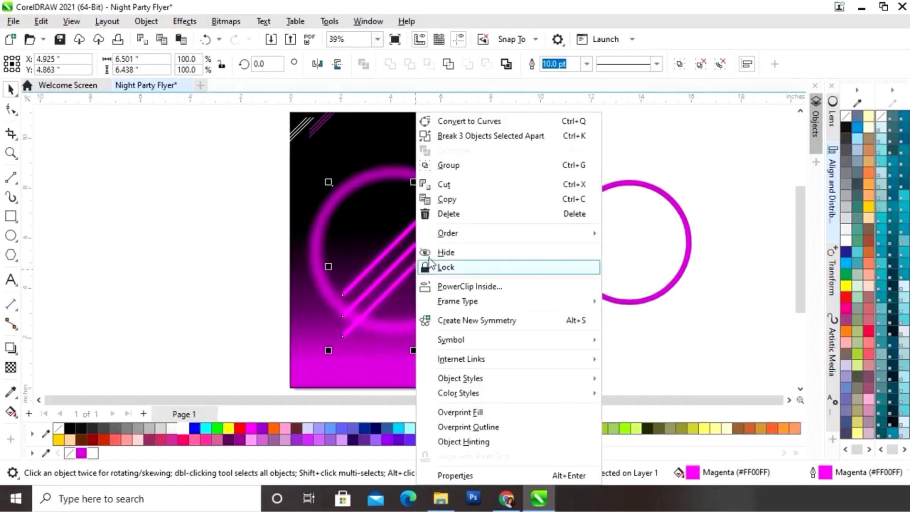
{"action": "left_click", "coordinate": [462, 169]}
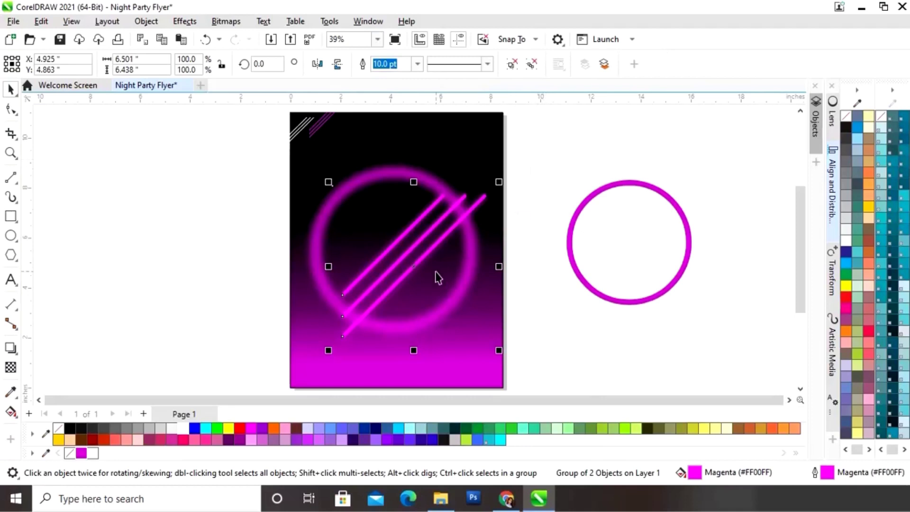
{"action": "left_click_drag", "start_coordinate": [412, 264], "coordinate": [382, 270]}
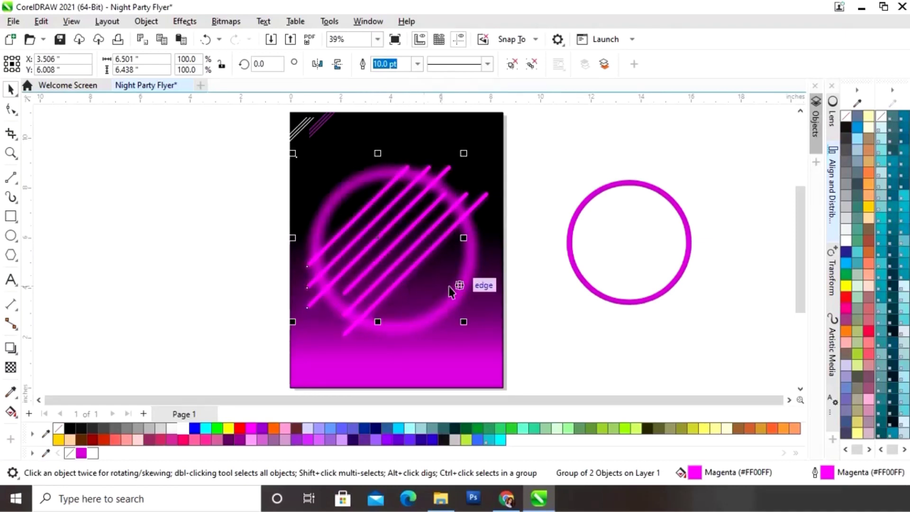
Drop a copy of the magenta circle inside the glowing neon ring
{"action": "left_click", "coordinate": [543, 171]}
{"action": "left_click", "coordinate": [644, 303]}
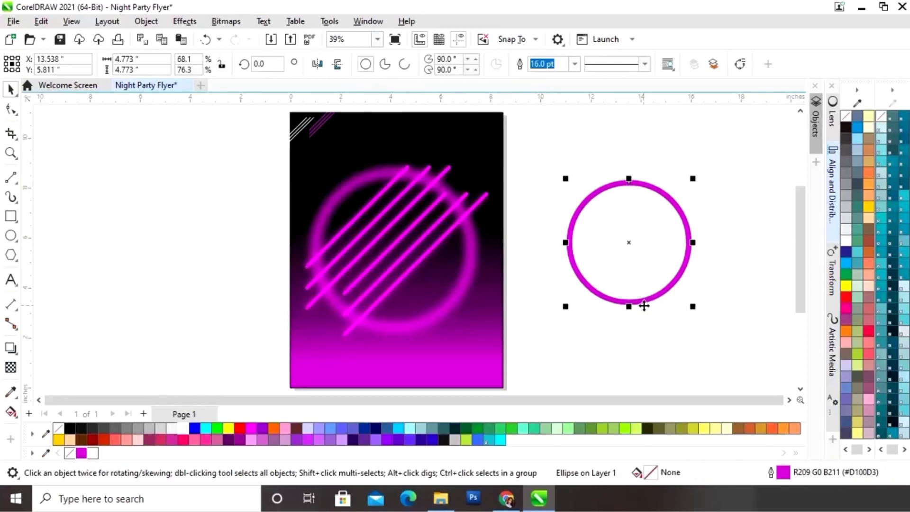
{"action": "left_click_drag", "start_coordinate": [635, 245], "coordinate": [527, 299]}
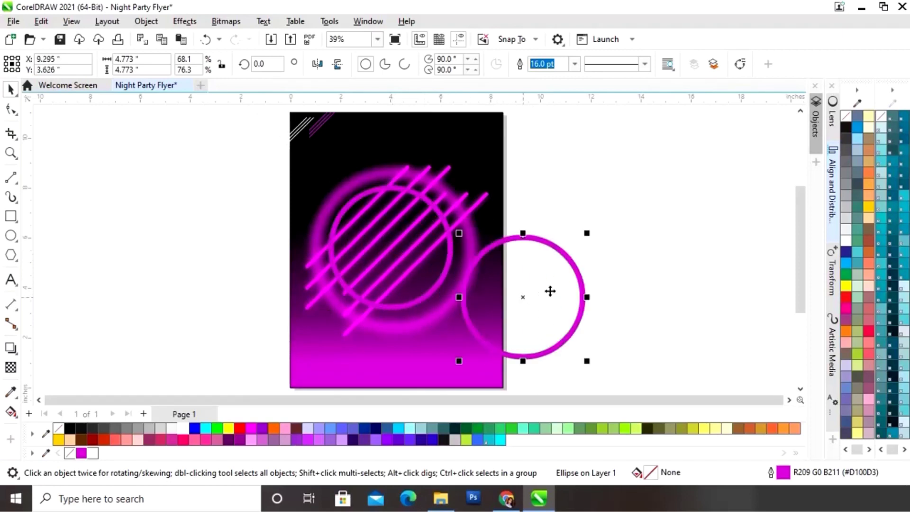
Make the inner circle's outline white
{"action": "left_click", "coordinate": [645, 246]}
{"action": "left_click", "coordinate": [448, 278]}
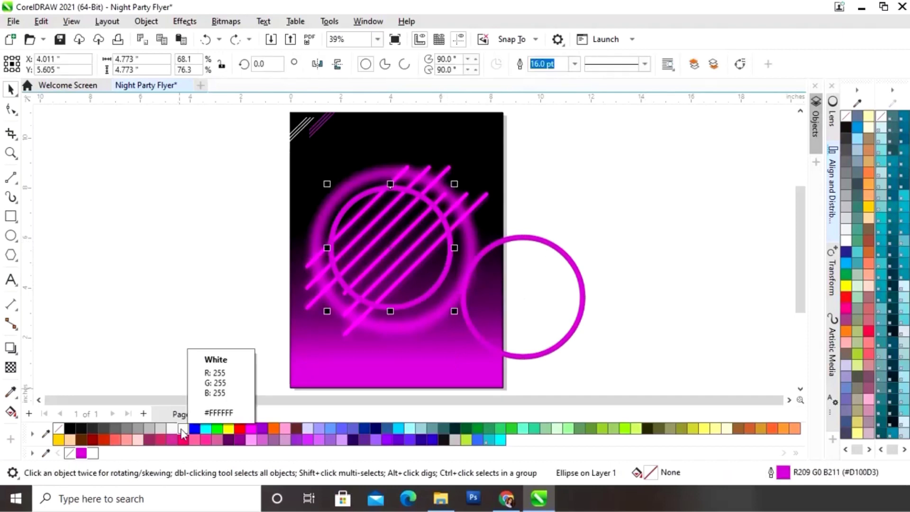
{"action": "right_click", "coordinate": [180, 429]}
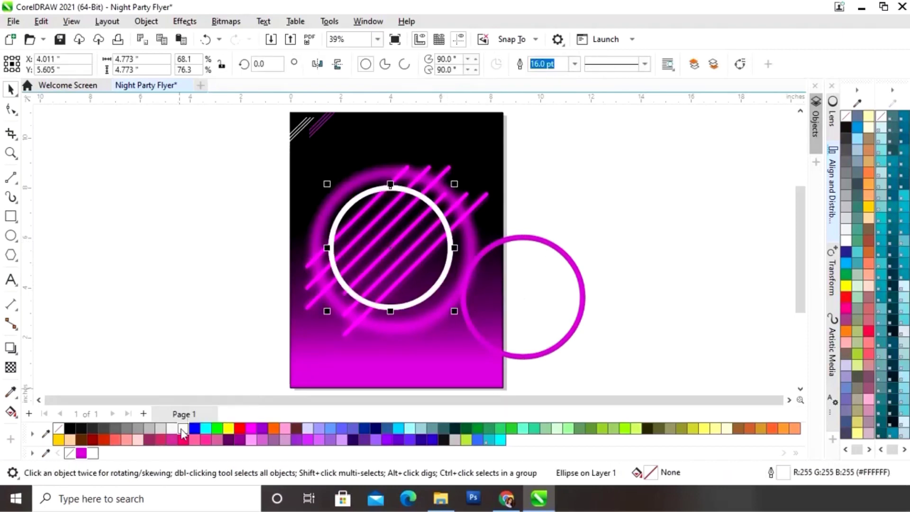
Blur the white circle with a 53.7-pixel Gaussian Blur, then select it with the magenta circle
{"action": "left_click", "coordinate": [185, 21]}
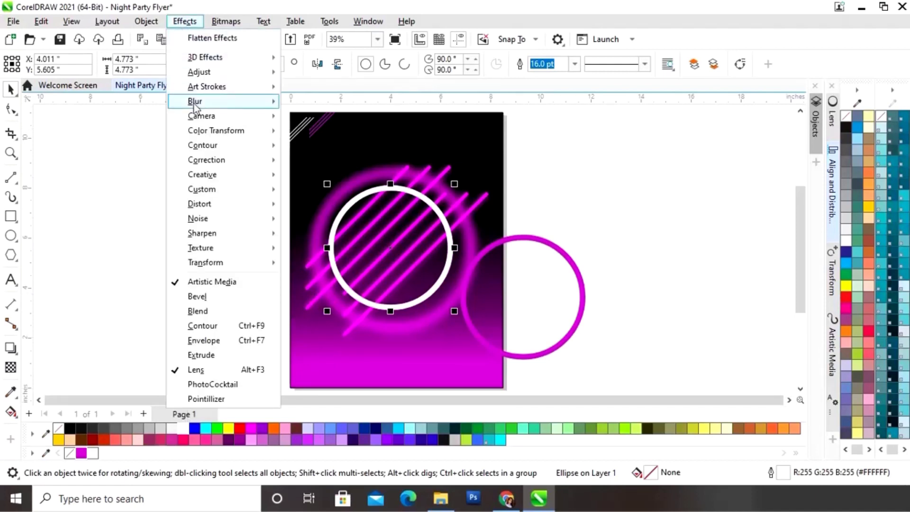
{"action": "mouse_move", "coordinate": [256, 101]}
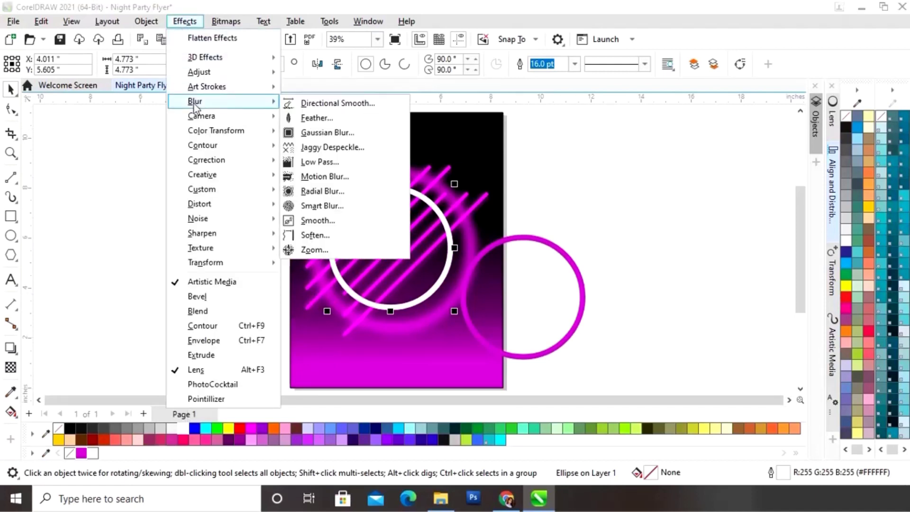
{"action": "left_click", "coordinate": [313, 136]}
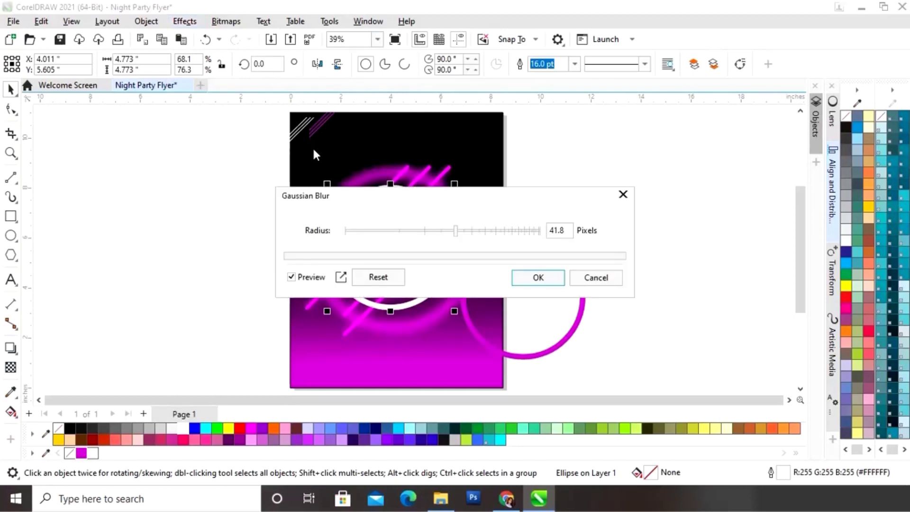
{"action": "left_click_drag", "start_coordinate": [479, 193], "coordinate": [195, 145]}
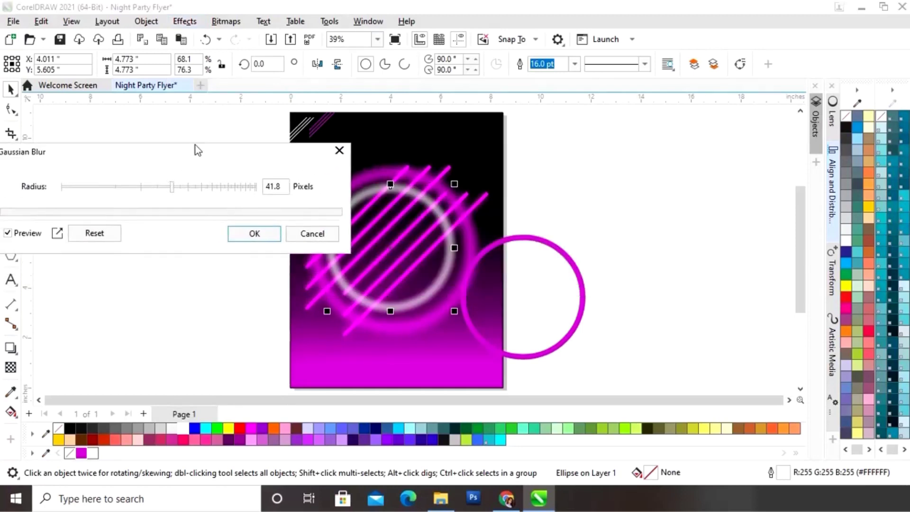
{"action": "left_click", "coordinate": [183, 188]}
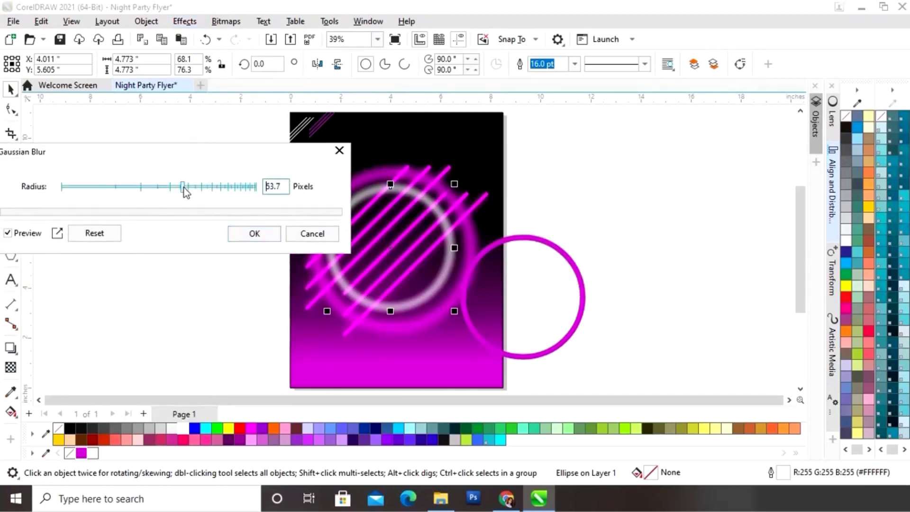
{"action": "left_click", "coordinate": [267, 237]}
{"action": "left_click", "coordinate": [590, 180]}
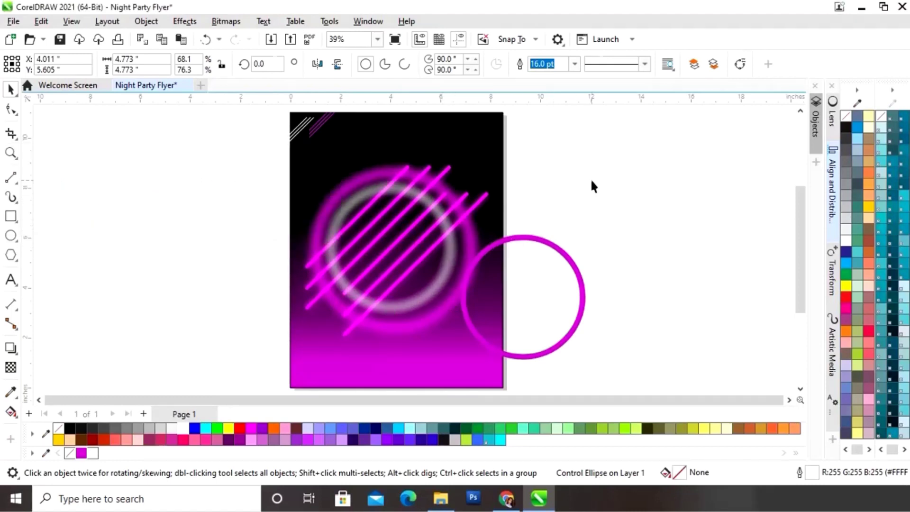
{"action": "left_click", "coordinate": [585, 295]}
{"action": "left_click", "coordinate": [451, 280], "text": "shift"}
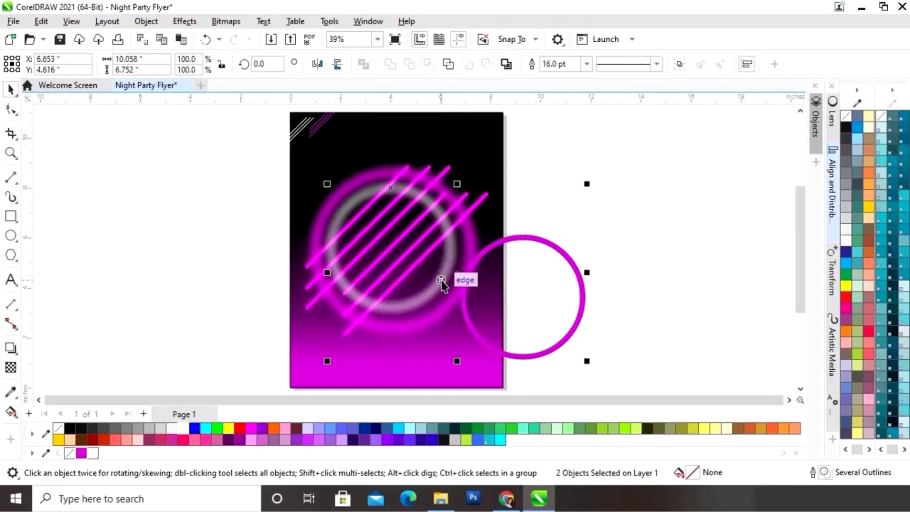
Align the circle to the horizontal and vertical centres of the glowing ring
{"action": "left_click", "coordinate": [832, 195]}
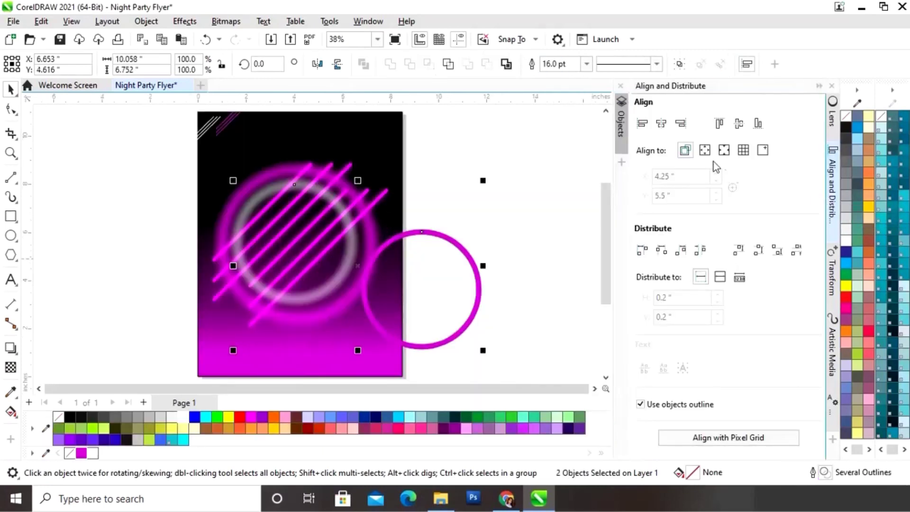
{"action": "left_click", "coordinate": [662, 123]}
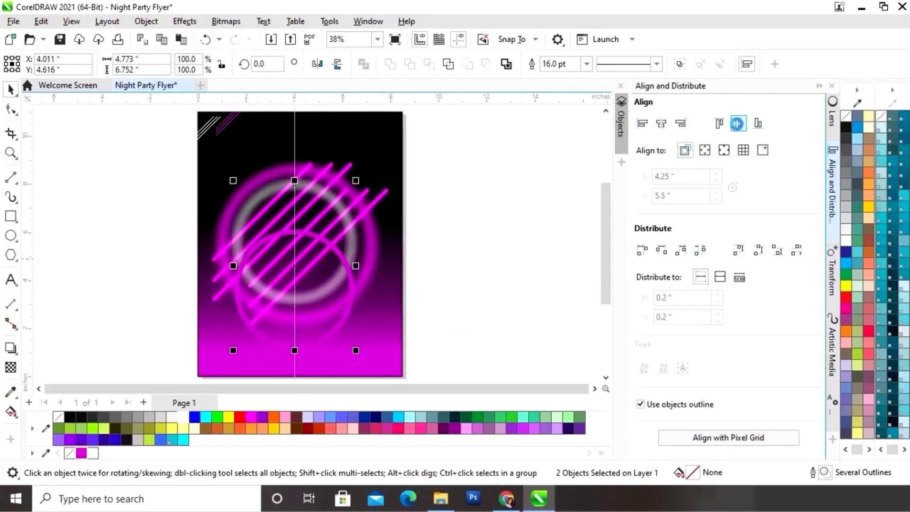
{"action": "left_click", "coordinate": [738, 124]}
{"action": "left_click", "coordinate": [819, 86]}
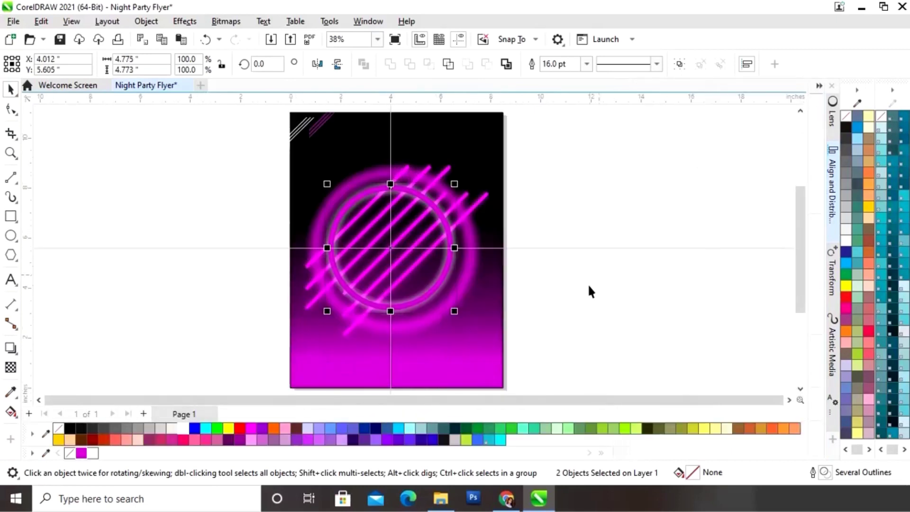
Give the crisp circle a white outline
{"action": "left_click", "coordinate": [596, 279]}
{"action": "left_click", "coordinate": [449, 269]}
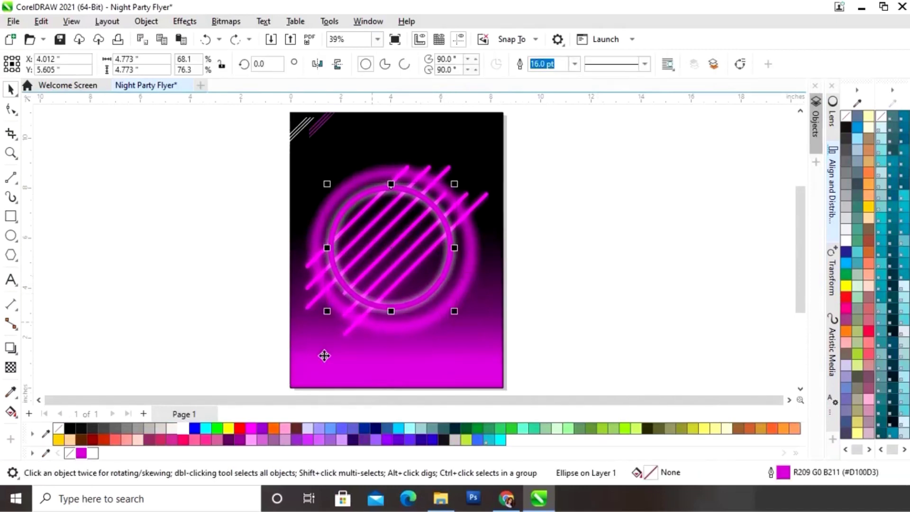
{"action": "right_click", "coordinate": [183, 430]}
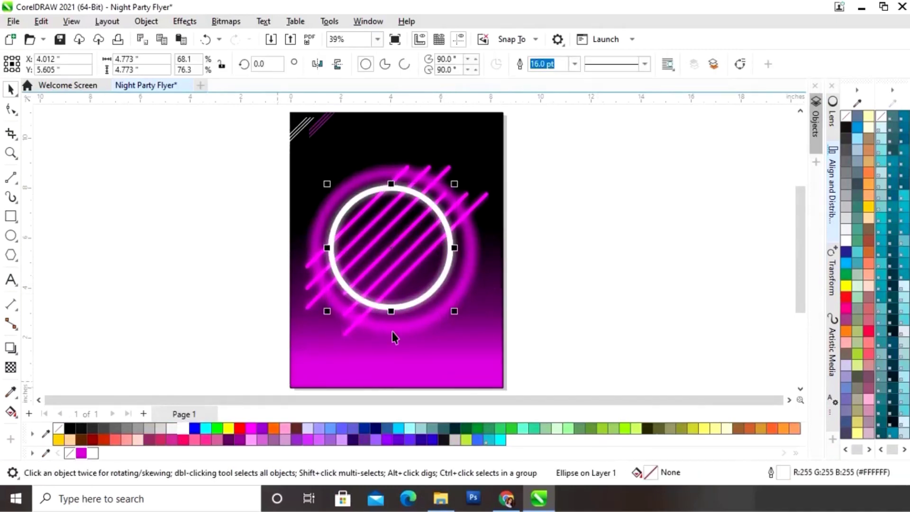
Marquee-select the circle with the ring and nudge them slightly up and left
{"action": "left_click", "coordinate": [553, 185]}
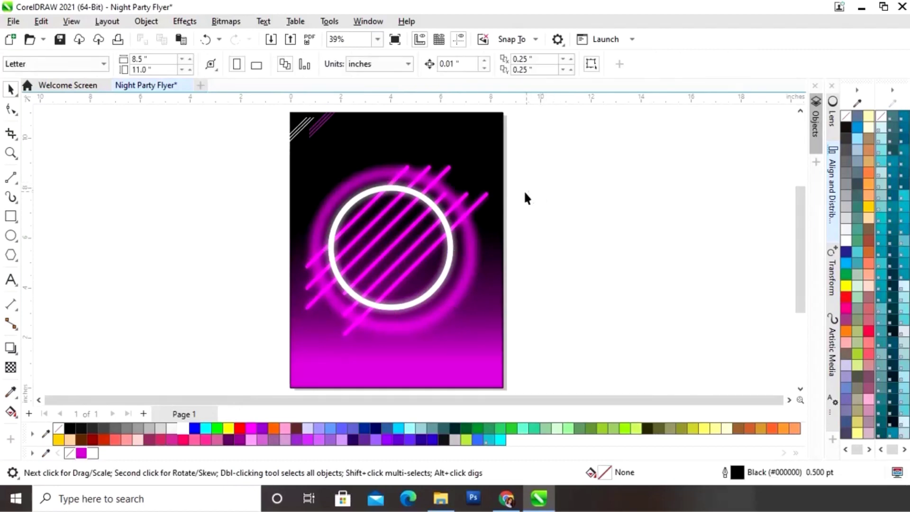
{"action": "left_click_drag", "start_coordinate": [531, 166], "coordinate": [317, 322]}
{"action": "left_click_drag", "start_coordinate": [393, 249], "coordinate": [394, 253]}
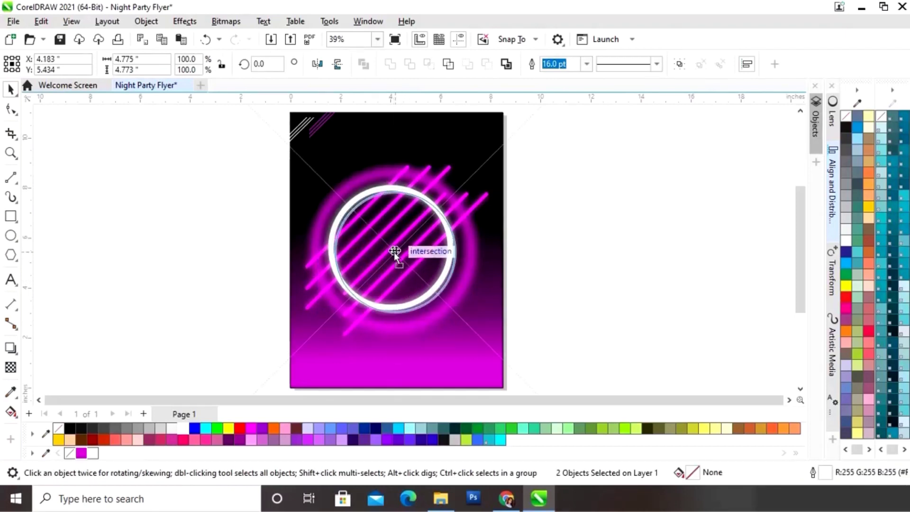
{"action": "left_click_drag", "start_coordinate": [426, 303], "coordinate": [423, 301]}
{"action": "left_click", "coordinate": [555, 204]}
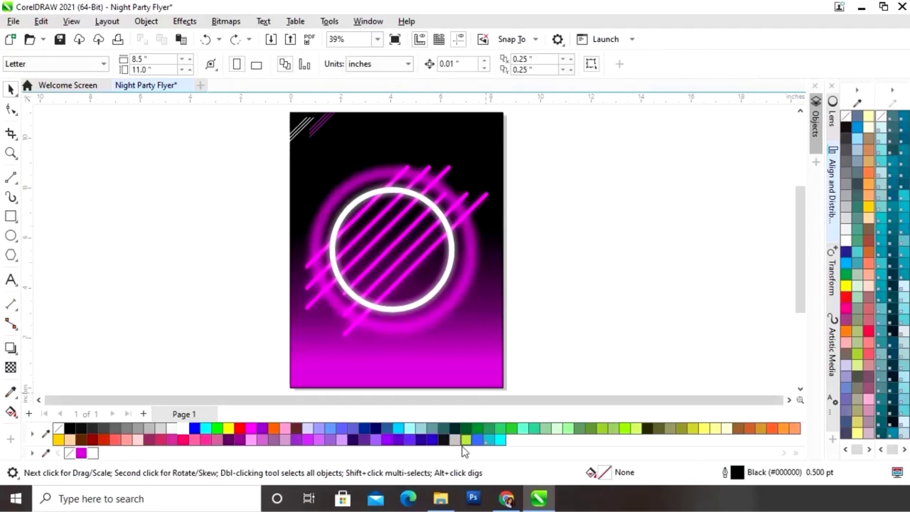
Drag DJ.png from the flyer images folder into the drawing
{"action": "left_click", "coordinate": [441, 499]}
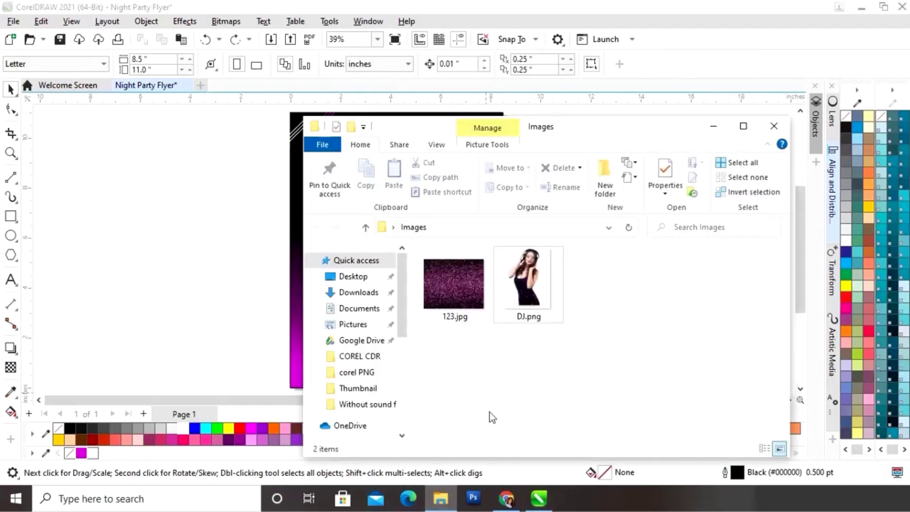
{"action": "left_click", "coordinate": [528, 284]}
{"action": "left_click_drag", "start_coordinate": [427, 309], "coordinate": [249, 309]}
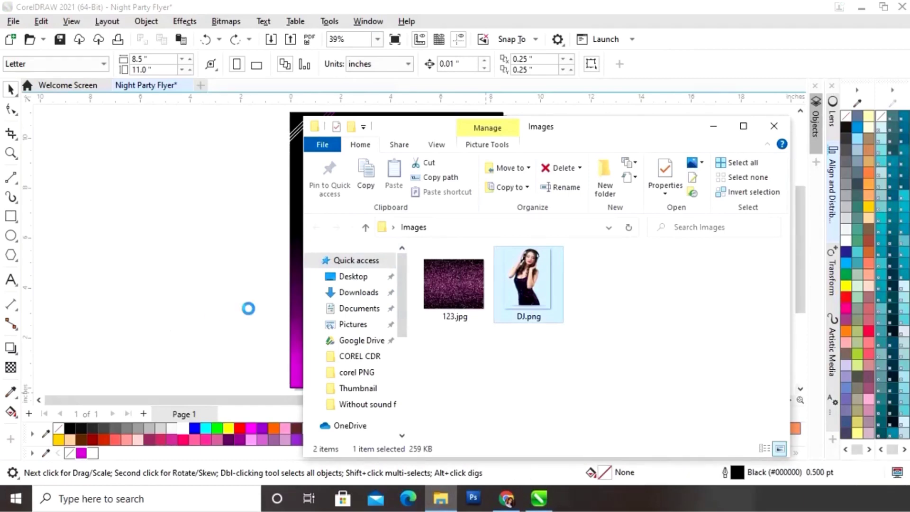
{"action": "left_click", "coordinate": [713, 127]}
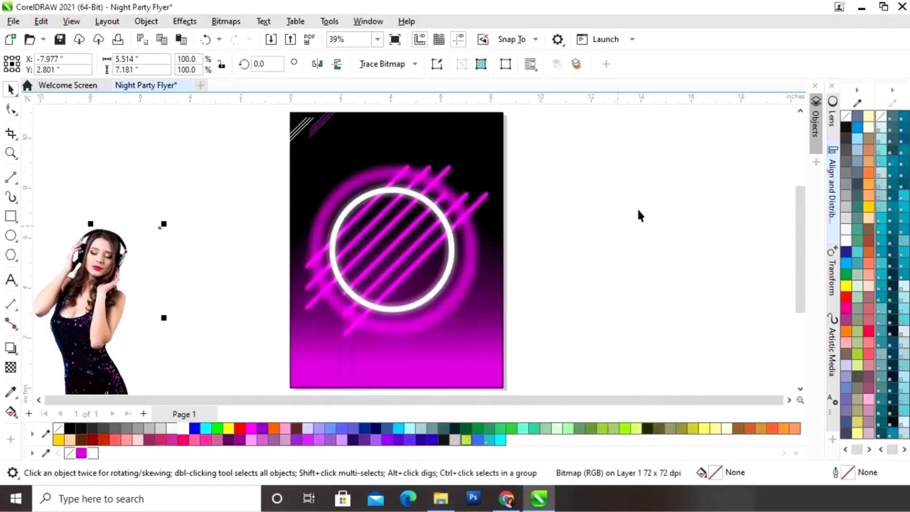
Scale the DJ photo to about 4.61 × 6.0 inches and position her rising from the ring
{"action": "left_click_drag", "start_coordinate": [109, 331], "coordinate": [568, 256]}
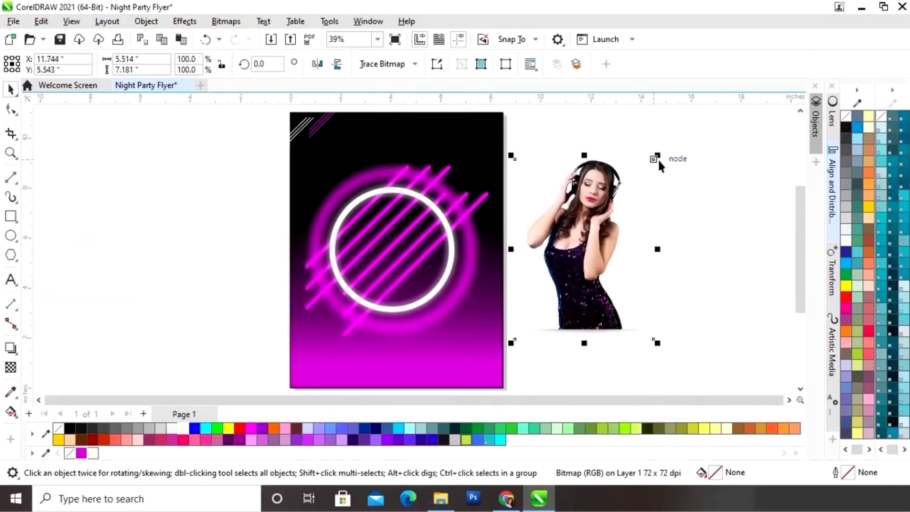
{"action": "left_click_drag", "start_coordinate": [659, 157], "coordinate": [604, 237]}
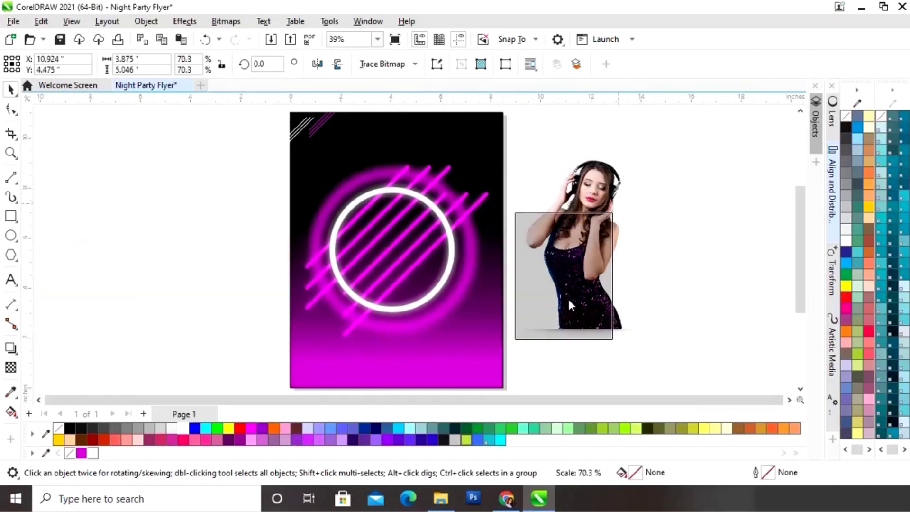
{"action": "left_click_drag", "start_coordinate": [568, 301], "coordinate": [395, 240]}
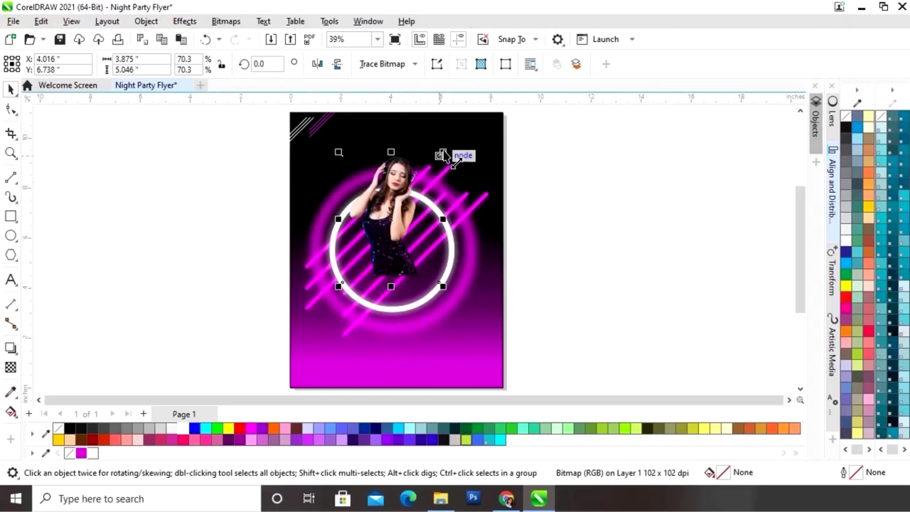
{"action": "left_click_drag", "start_coordinate": [443, 154], "coordinate": [463, 127]}
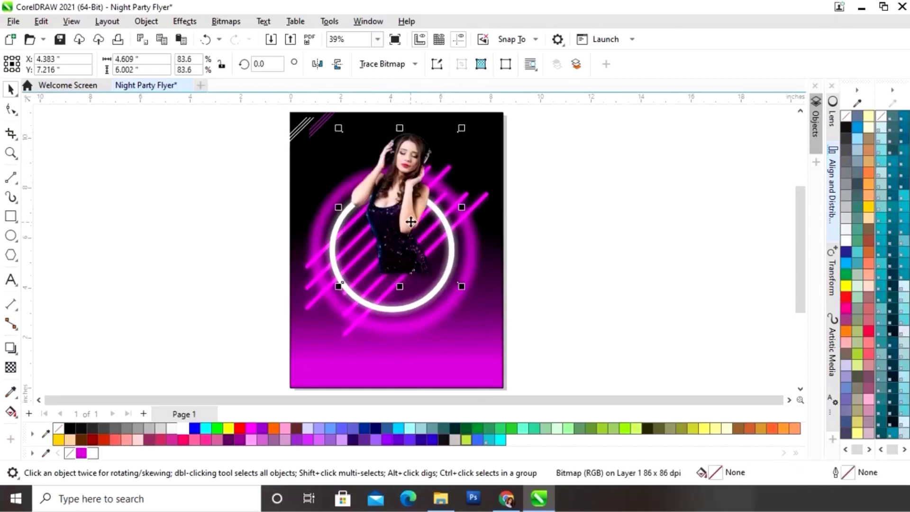
{"action": "mouse_move", "coordinate": [399, 232]}
{"action": "left_mouse_down"}
{"action": "mouse_move", "coordinate": [391, 238]}
{"action": "mouse_move", "coordinate": [382, 228]}
{"action": "left_mouse_up"}
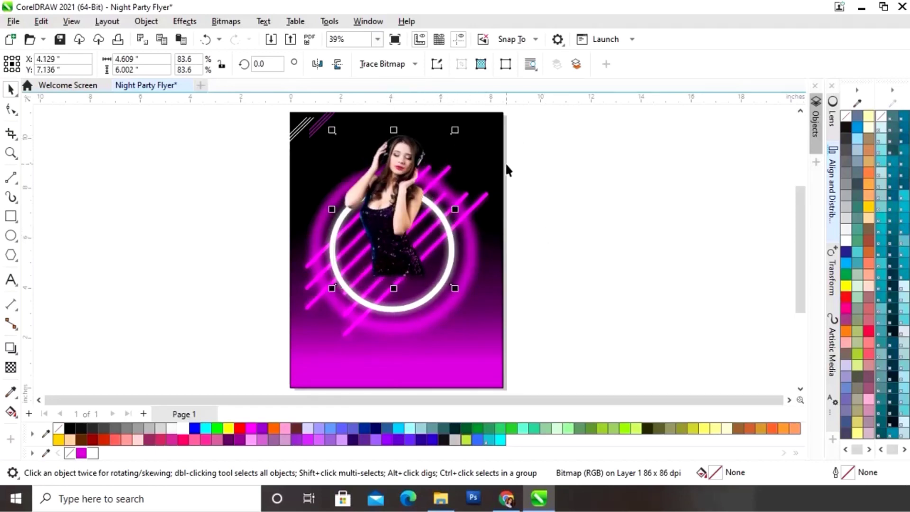
{"action": "left_click", "coordinate": [608, 226]}
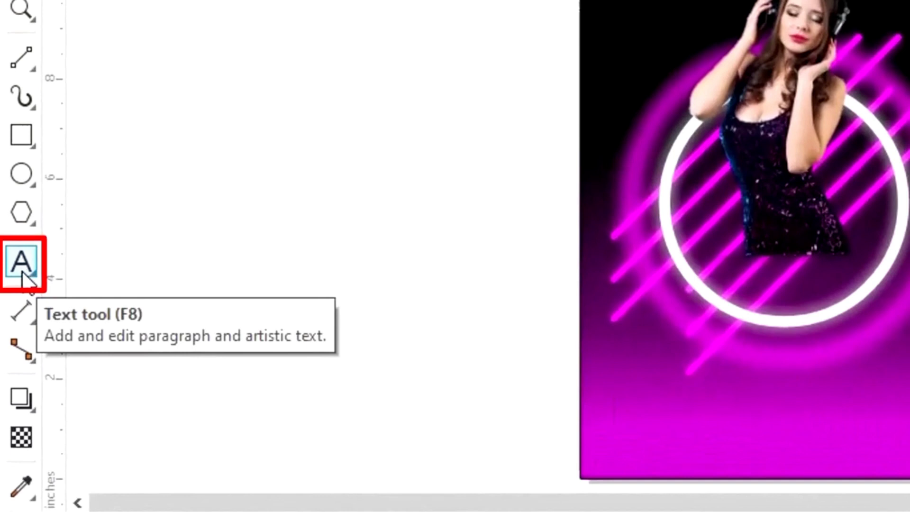
Start a NIGHT text object beside the page in American Captain Eternal
{"action": "left_click", "coordinate": [22, 272]}
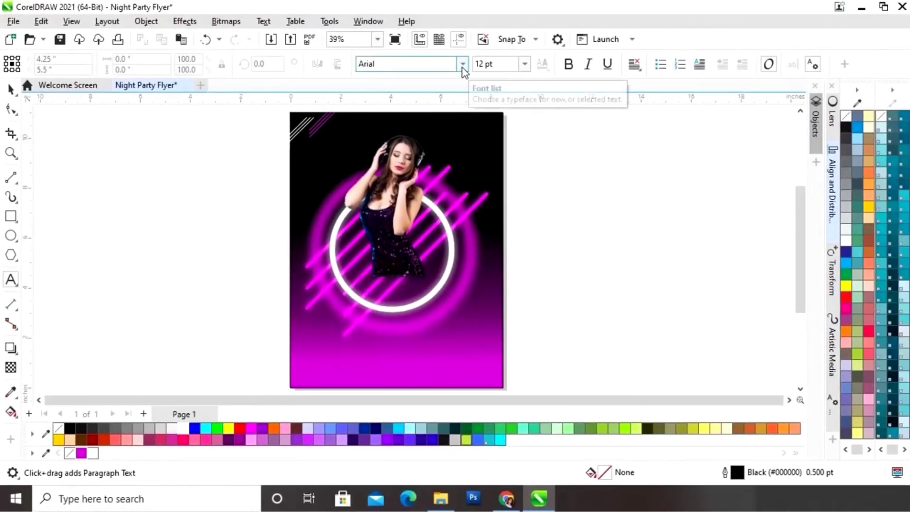
{"action": "left_click", "coordinate": [462, 68]}
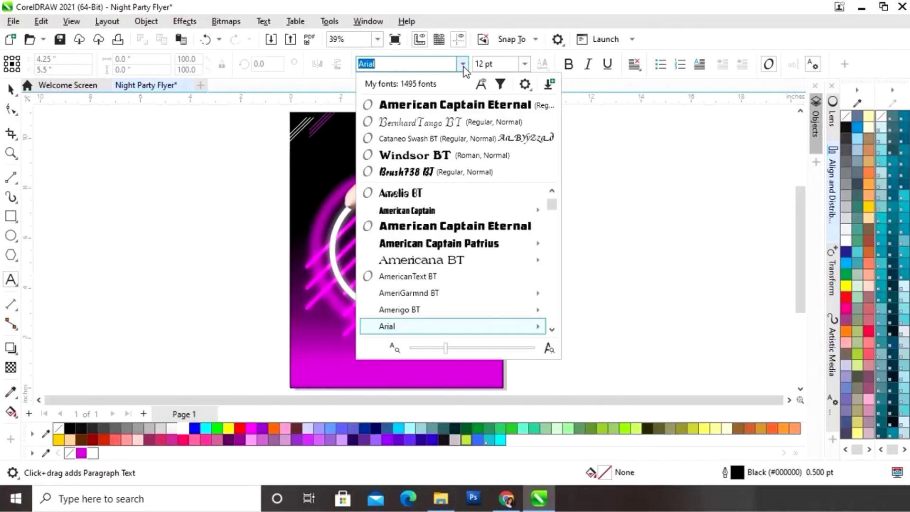
{"action": "left_click", "coordinate": [462, 105]}
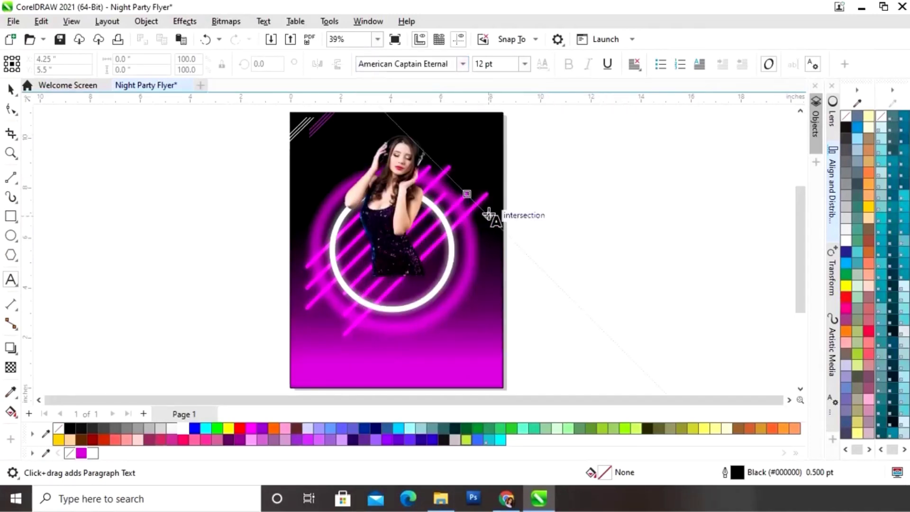
{"action": "left_click", "coordinate": [555, 261]}
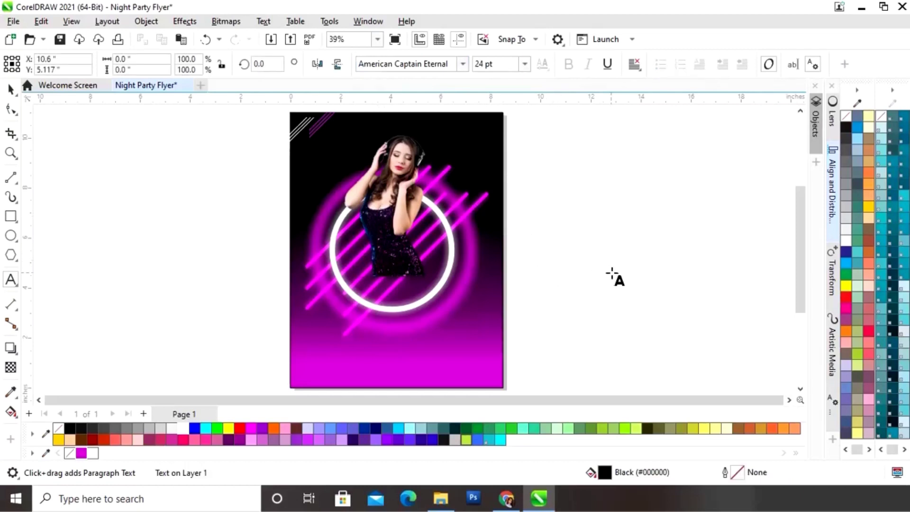
{"action": "type", "text": "NIGHT"}
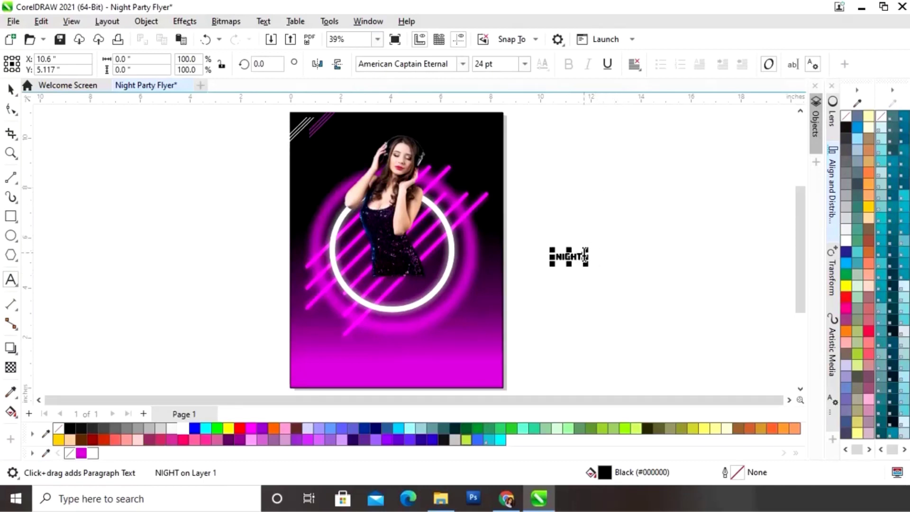
Enlarge NIGHT to 134.5 pt, centre it over the ring, fill it white with a magenta outline
{"action": "left_click_drag", "start_coordinate": [586, 251], "coordinate": [658, 198]}
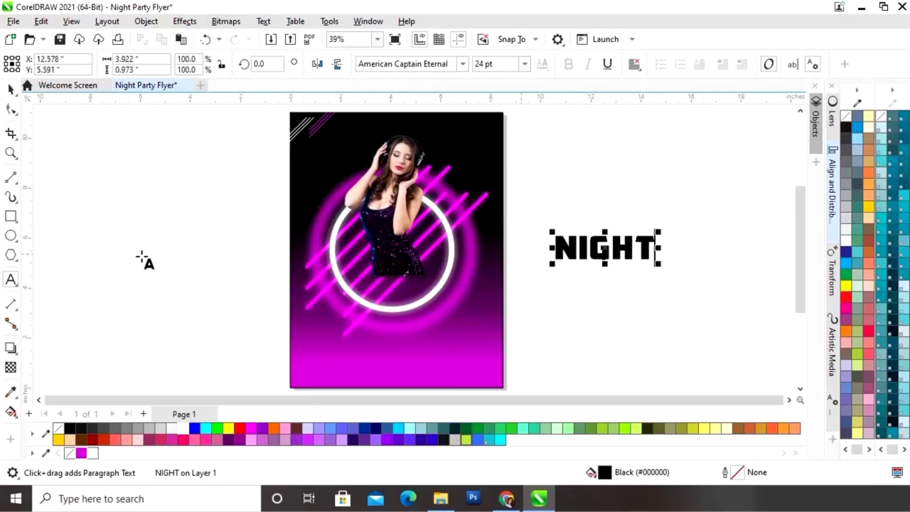
{"action": "left_click", "coordinate": [11, 90]}
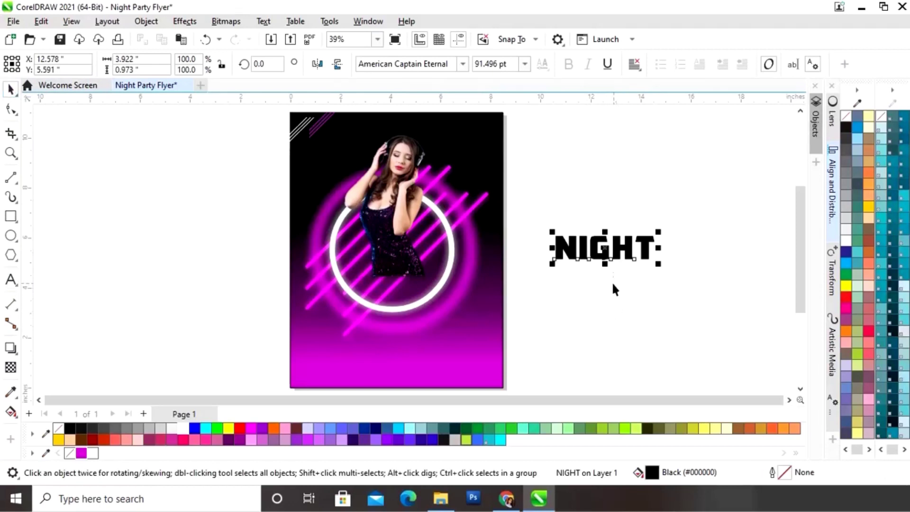
{"action": "left_click_drag", "start_coordinate": [607, 249], "coordinate": [388, 268]}
{"action": "left_click_drag", "start_coordinate": [440, 251], "coordinate": [492, 237]}
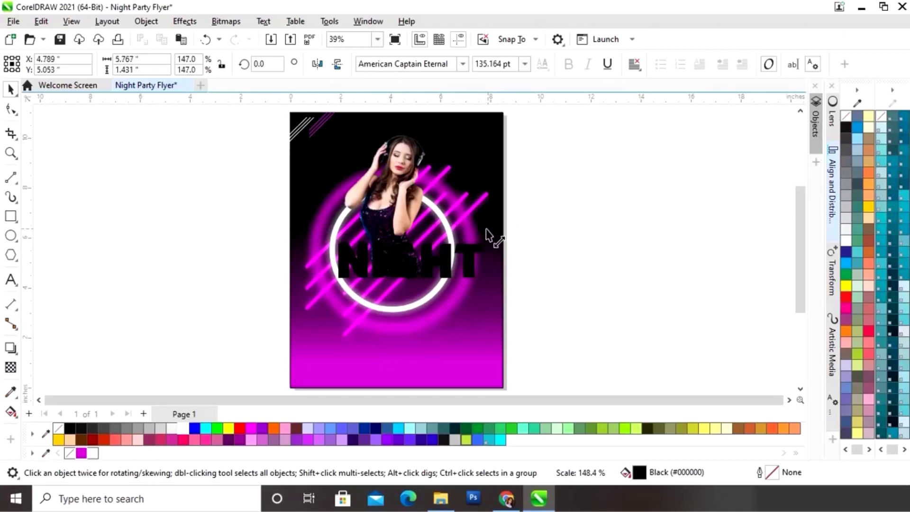
{"action": "left_click_drag", "start_coordinate": [411, 263], "coordinate": [396, 253]}
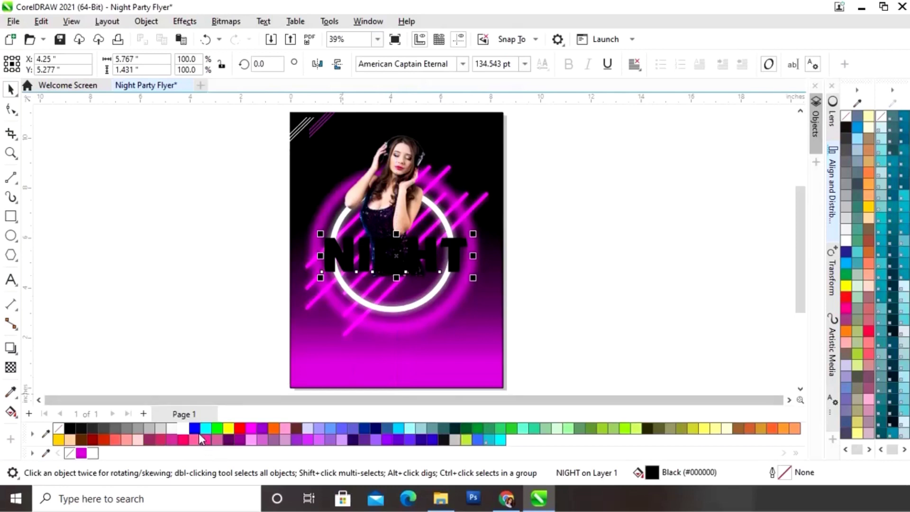
{"action": "left_click", "coordinate": [180, 430]}
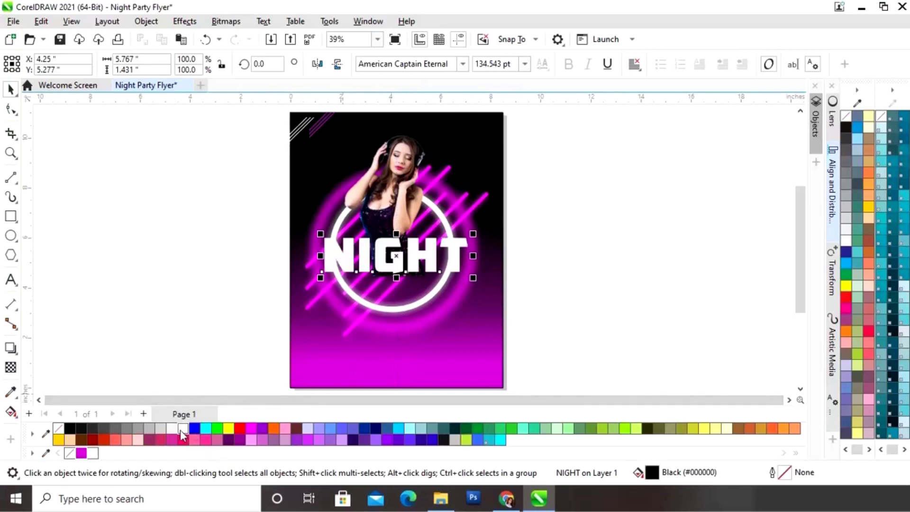
{"action": "right_click", "coordinate": [81, 454]}
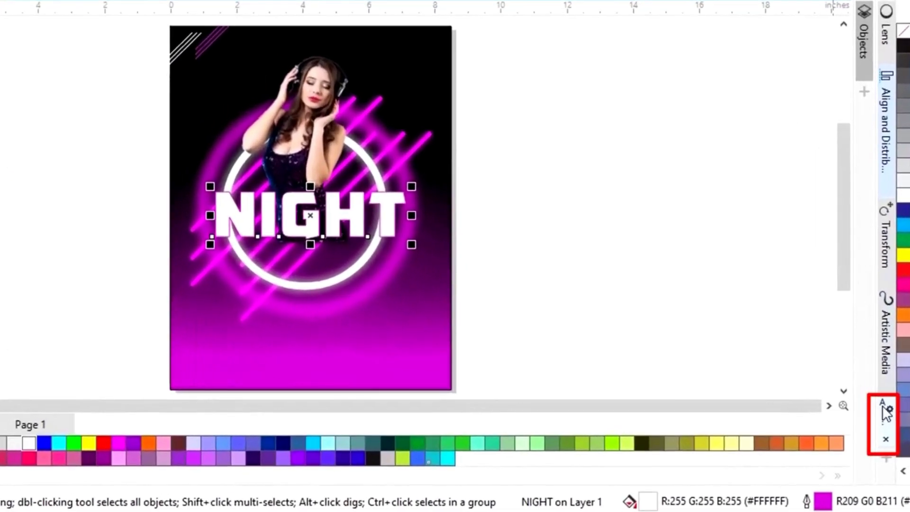
Set the NIGHT outline width to 4.0 pt in the text properties panel, then deselect it
{"action": "left_click", "coordinate": [833, 400]}
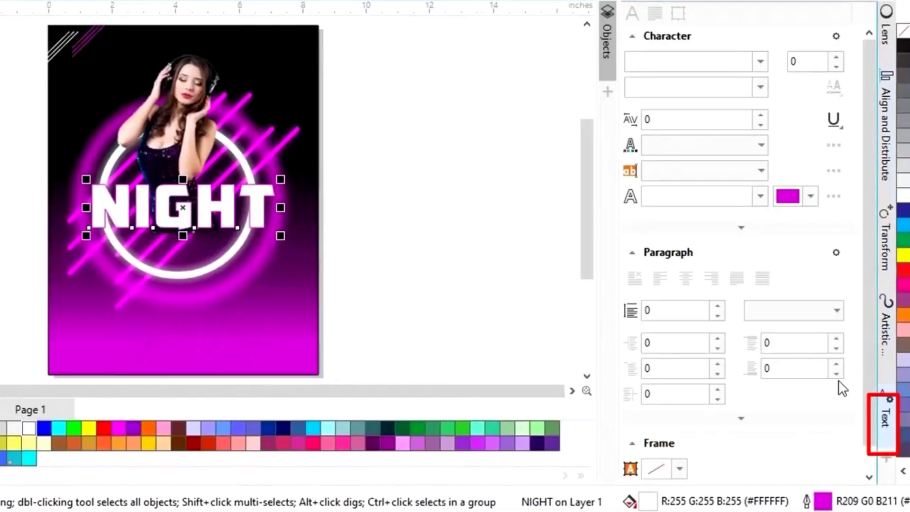
{"action": "left_click", "coordinate": [761, 198]}
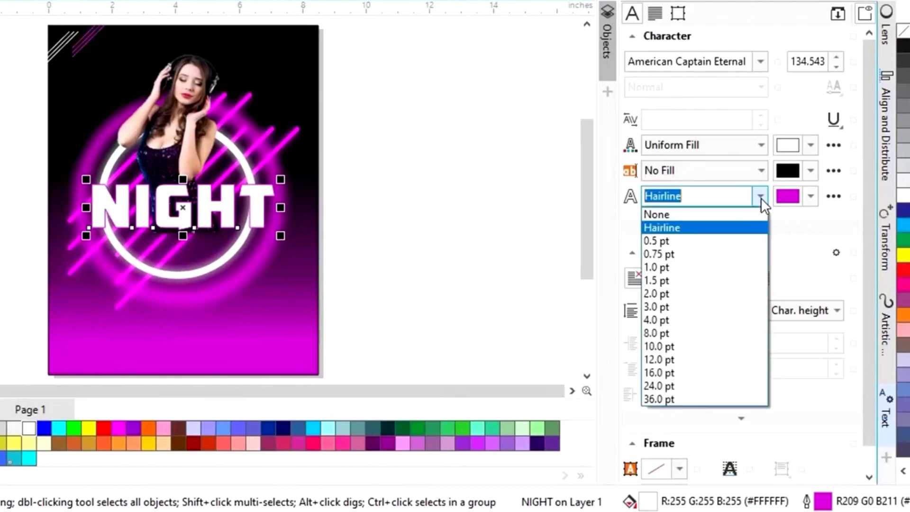
{"action": "left_click", "coordinate": [679, 319]}
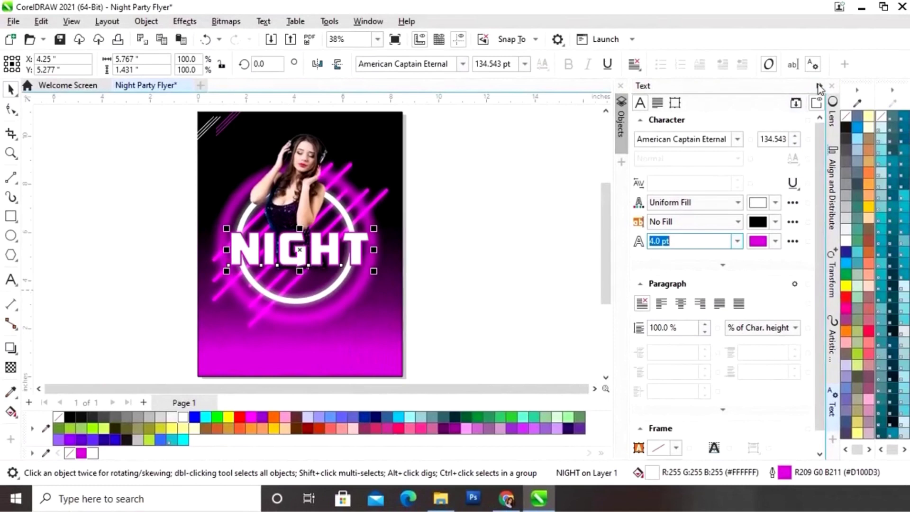
{"action": "left_click", "coordinate": [819, 88]}
{"action": "left_click", "coordinate": [598, 217]}
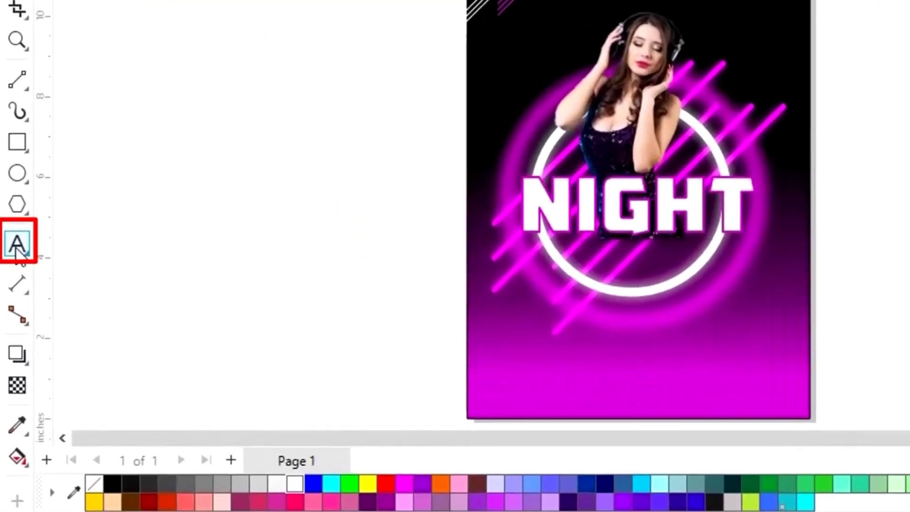
{"action": "left_click", "coordinate": [15, 256]}
Type PARTY, scale it to about 148 pt and place it under NIGHT
{"action": "left_click", "coordinate": [809, 246]}
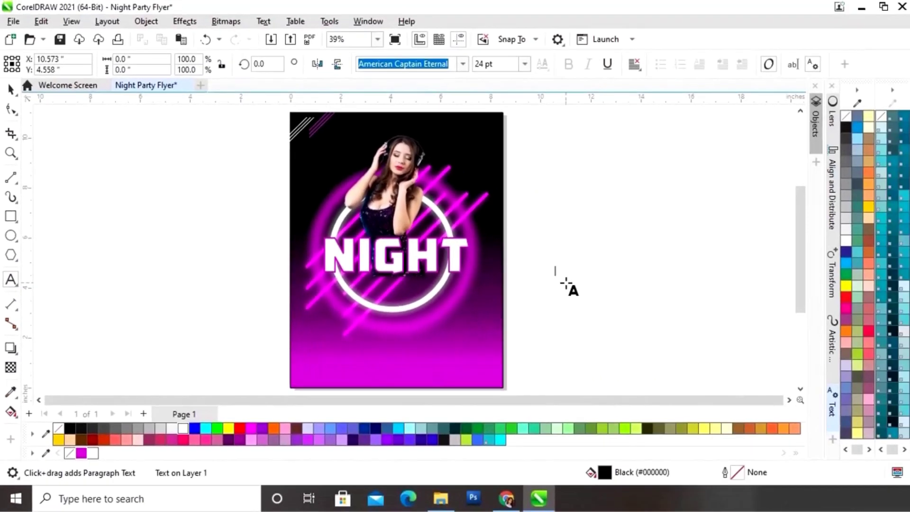
{"action": "type", "text": "PARTY"}
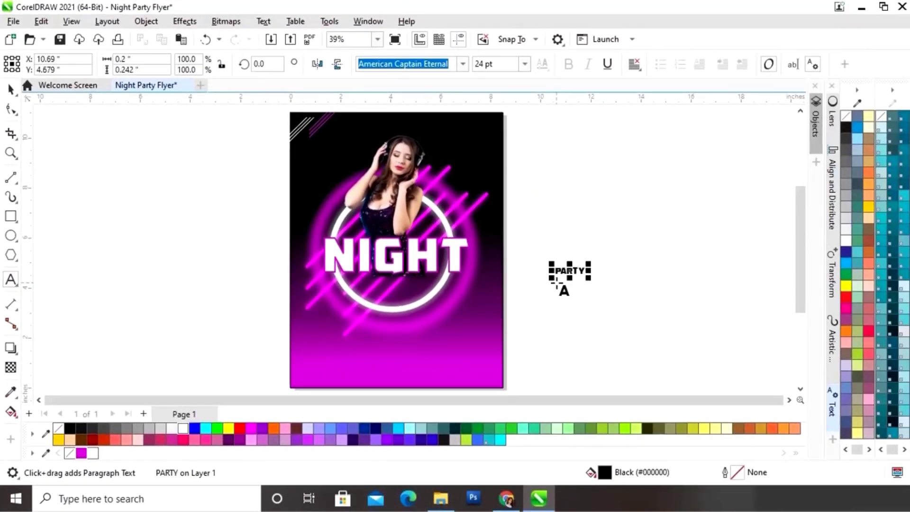
{"action": "left_click_drag", "start_coordinate": [591, 265], "coordinate": [705, 212]}
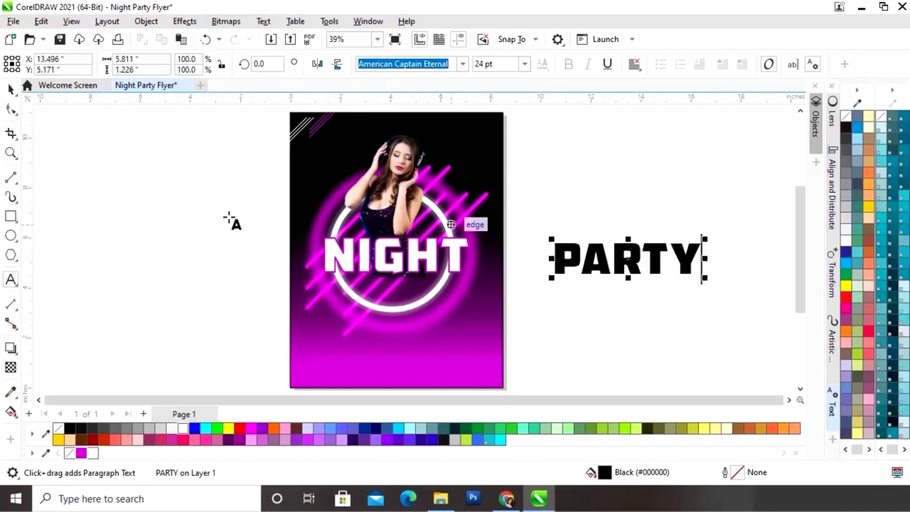
{"action": "left_click", "coordinate": [10, 89]}
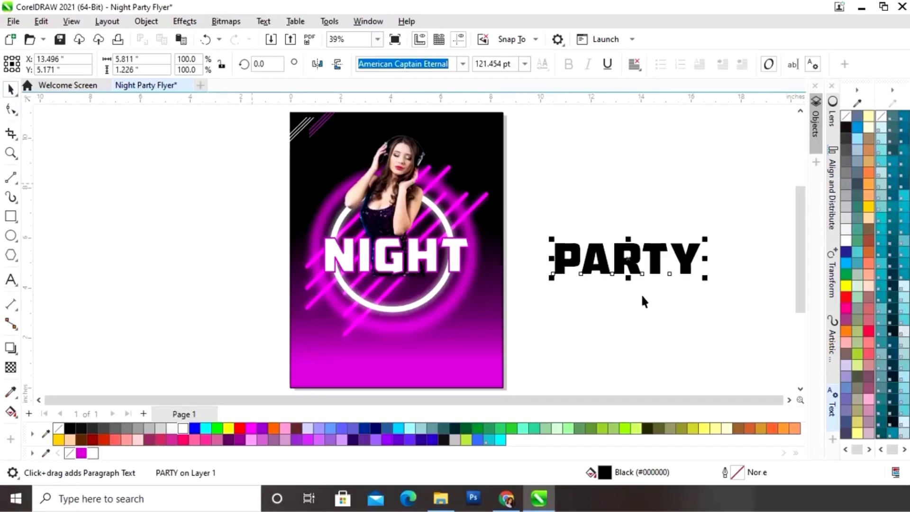
{"action": "left_click_drag", "start_coordinate": [634, 261], "coordinate": [392, 295]}
{"action": "left_click_drag", "start_coordinate": [473, 277], "coordinate": [504, 256]}
{"action": "left_click_drag", "start_coordinate": [405, 294], "coordinate": [394, 297]}
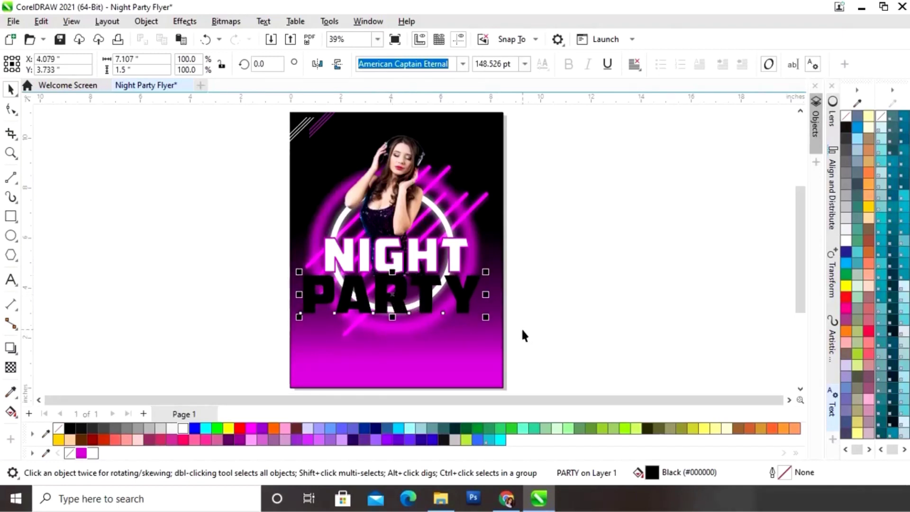
Give PARTY a 4.0 pt white outline
{"action": "left_click", "coordinate": [560, 314]}
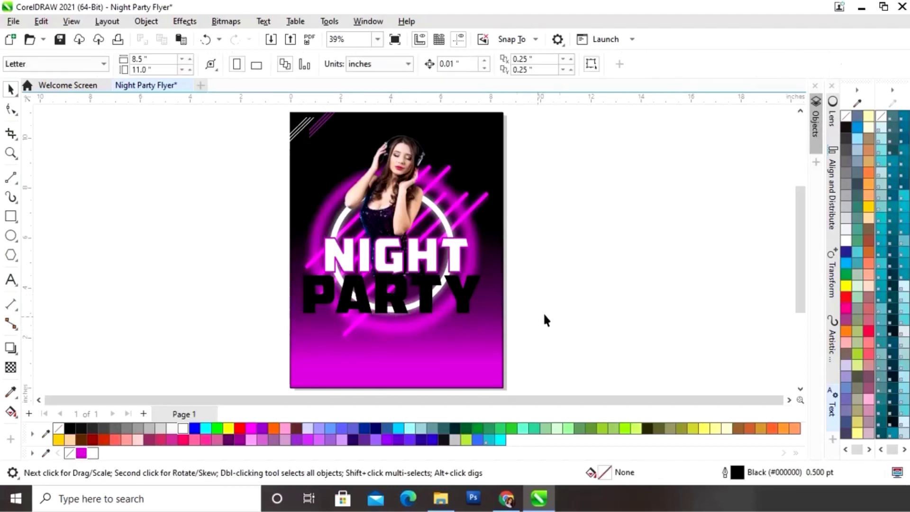
{"action": "left_click", "coordinate": [428, 305]}
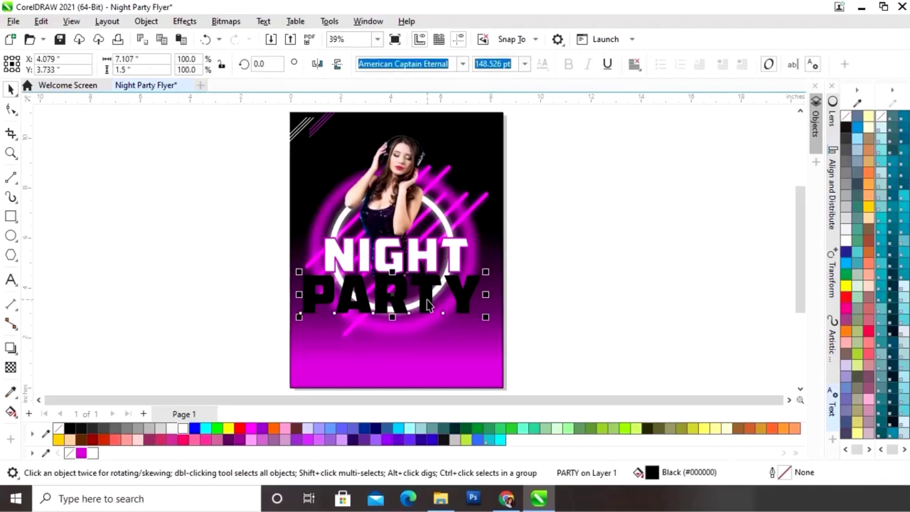
{"action": "right_click", "coordinate": [182, 430]}
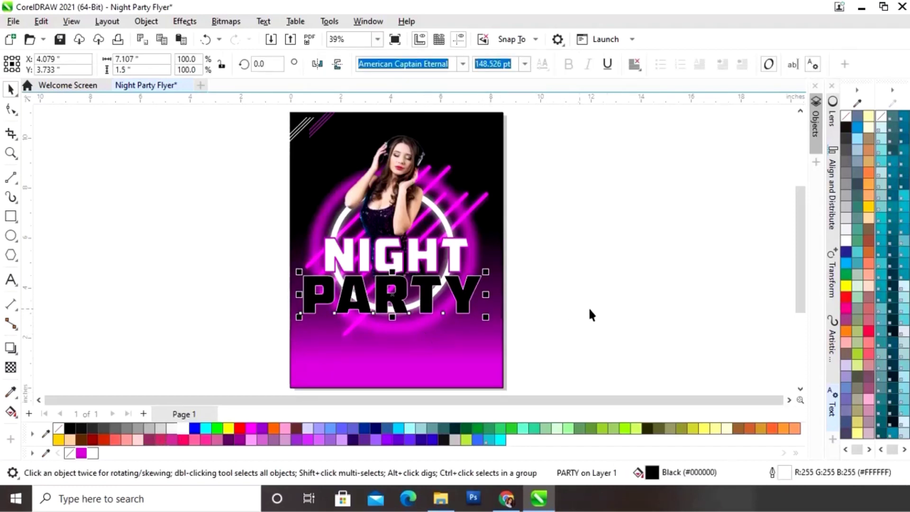
{"action": "left_click", "coordinate": [832, 407]}
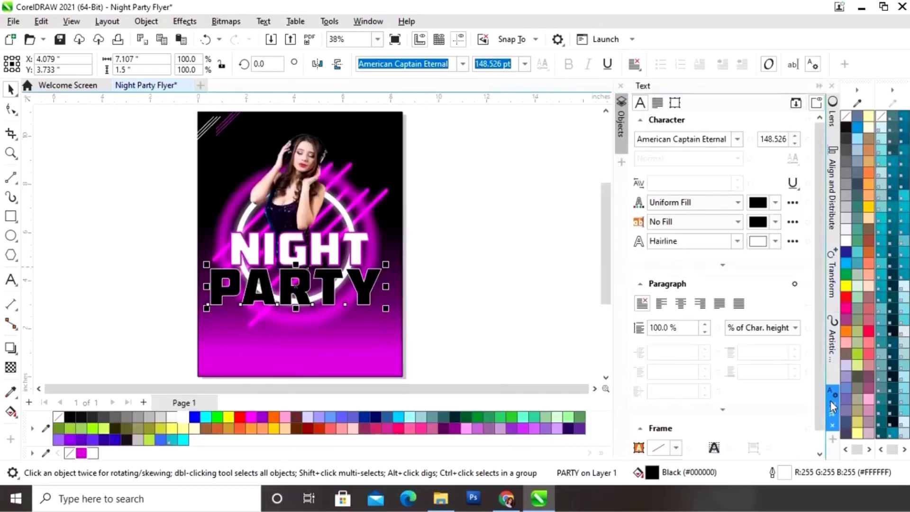
{"action": "left_click", "coordinate": [737, 242]}
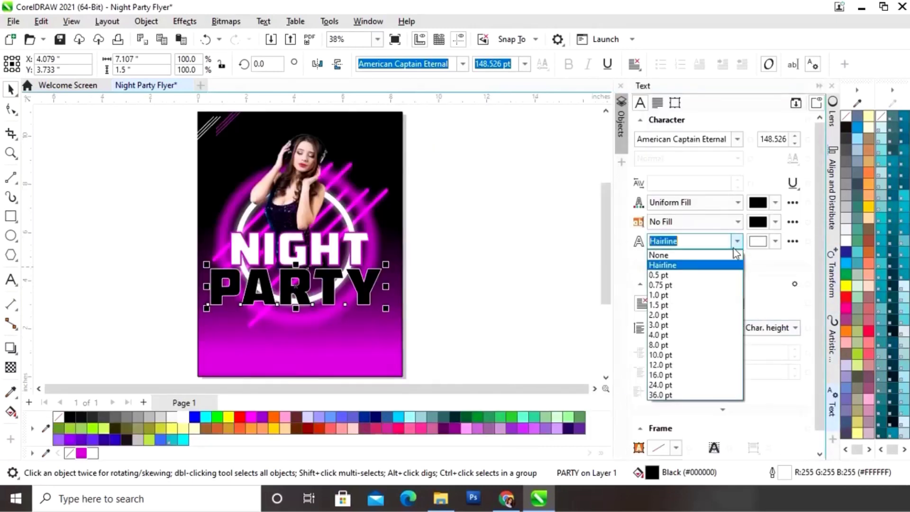
{"action": "left_click", "coordinate": [674, 335]}
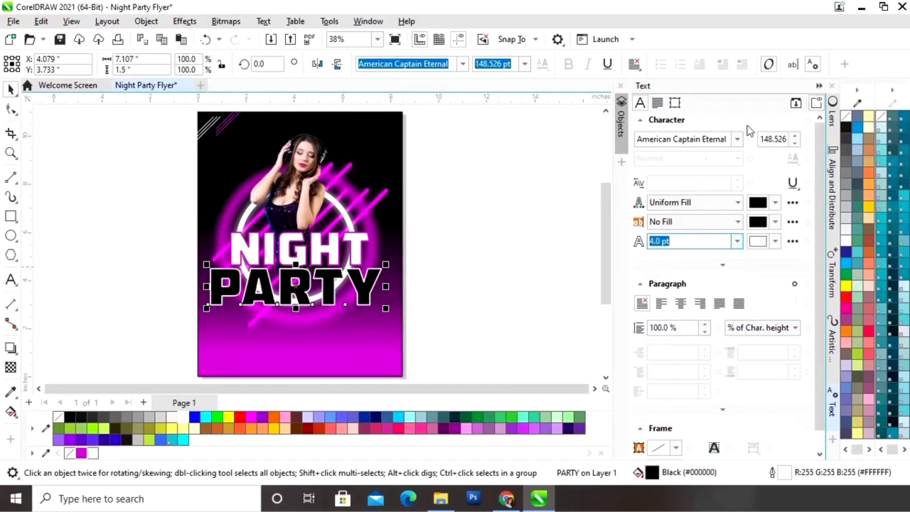
{"action": "left_click", "coordinate": [614, 264]}
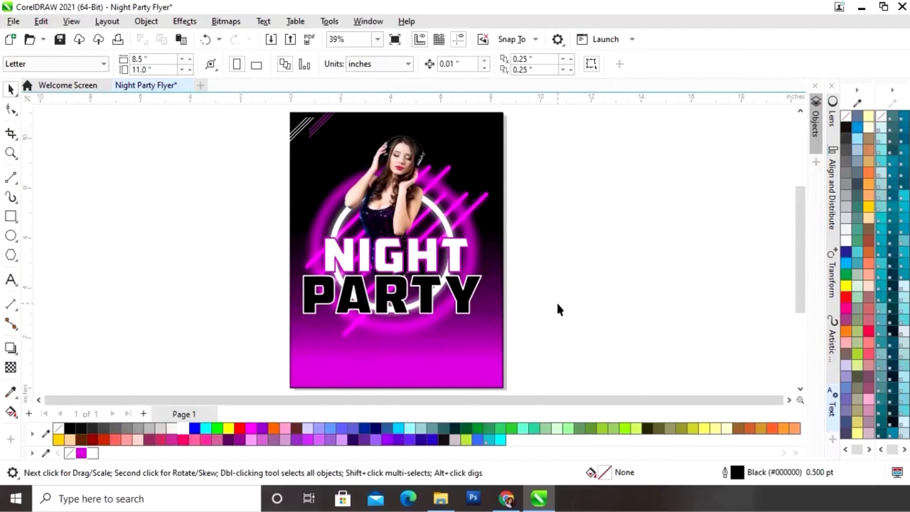
Drag the 123.jpg glitter image from the Images folder into the document
{"action": "left_click", "coordinate": [443, 500]}
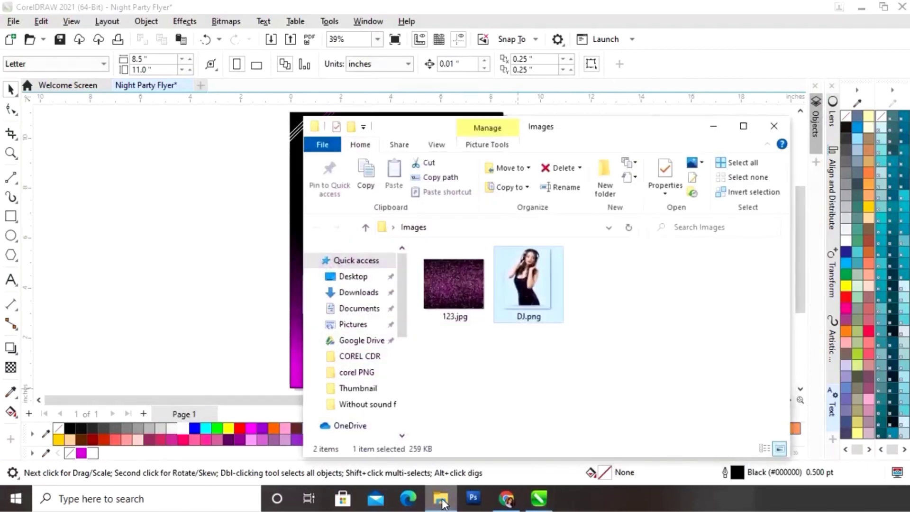
{"action": "left_click_drag", "start_coordinate": [439, 322], "coordinate": [305, 257]}
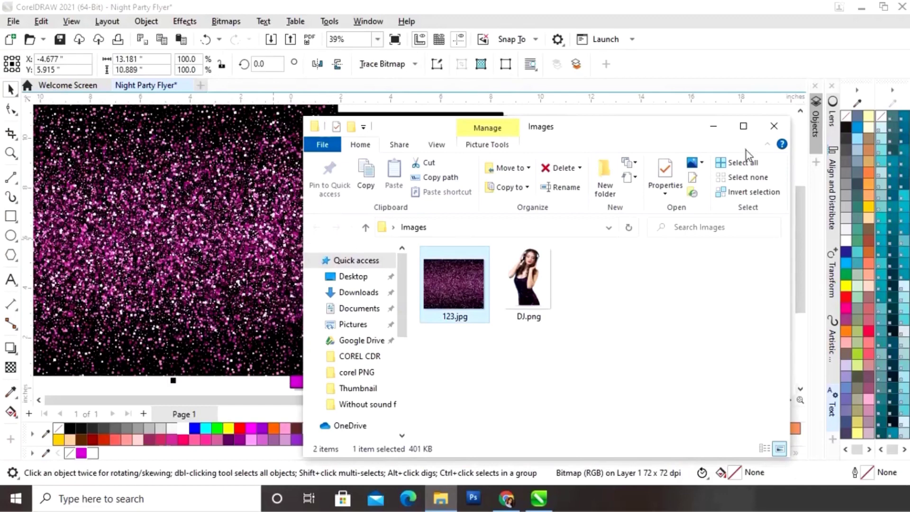
{"action": "left_click", "coordinate": [722, 129]}
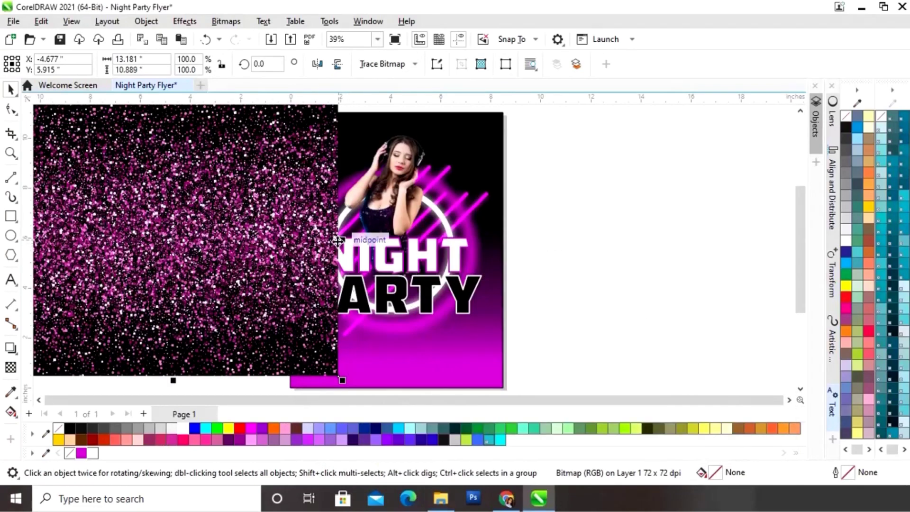
Shrink the glitter image to about 5.69 × 4.70 inches and place it beside the flyer
{"action": "scroll", "coordinate": [270, 233], "scroll_direction": "down", "scroll_amount": 2}
{"action": "left_click_drag", "start_coordinate": [322, 166], "coordinate": [468, 275]}
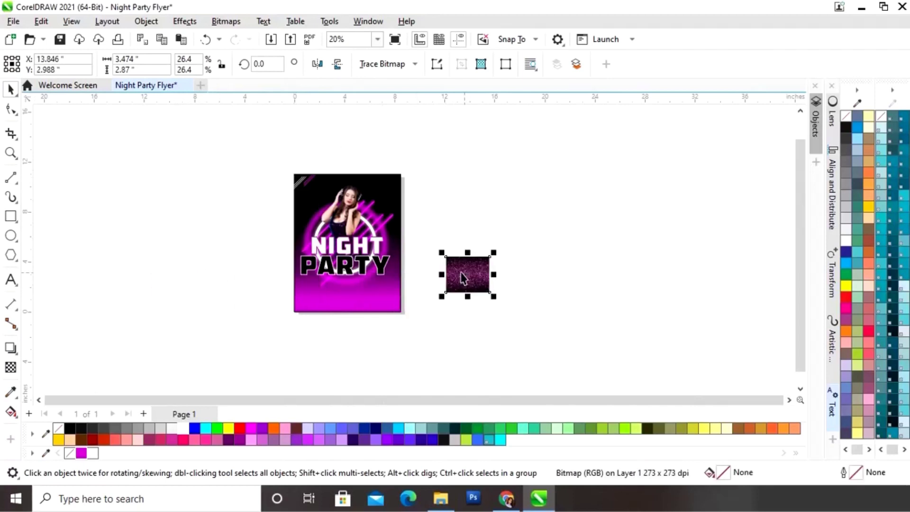
{"action": "scroll", "coordinate": [411, 271], "scroll_direction": "up", "scroll_amount": 2}
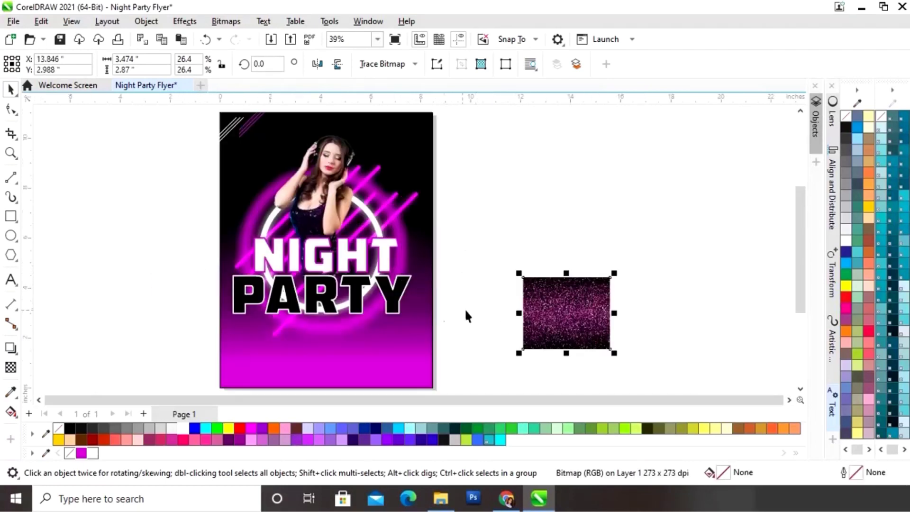
{"action": "key", "text": "z"}
{"action": "left_click_drag", "start_coordinate": [194, 110], "coordinate": [447, 360]}
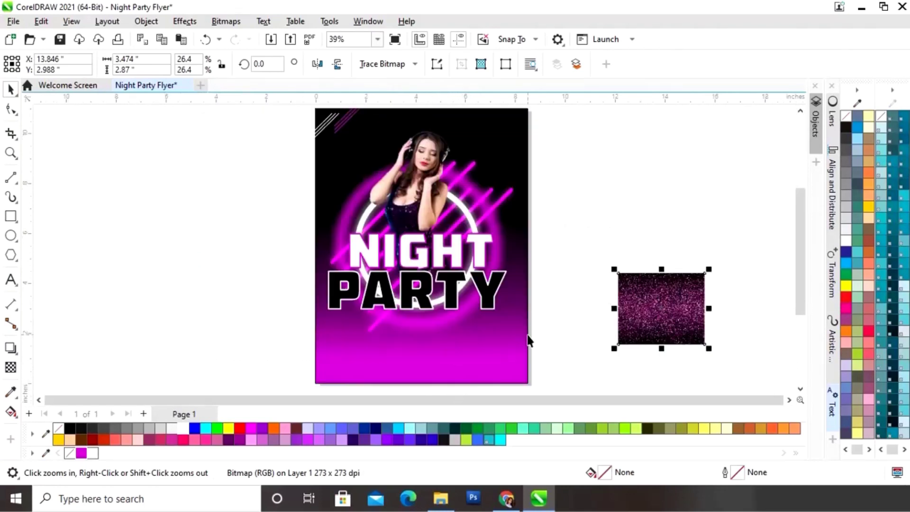
{"action": "key", "text": "space"}
{"action": "left_click_drag", "start_coordinate": [655, 312], "coordinate": [606, 250]}
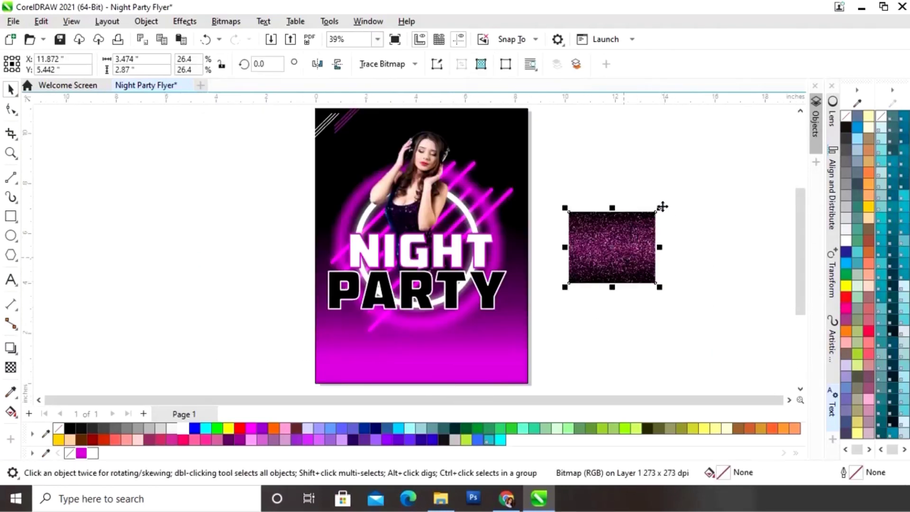
{"action": "left_click_drag", "start_coordinate": [661, 209], "coordinate": [769, 162]}
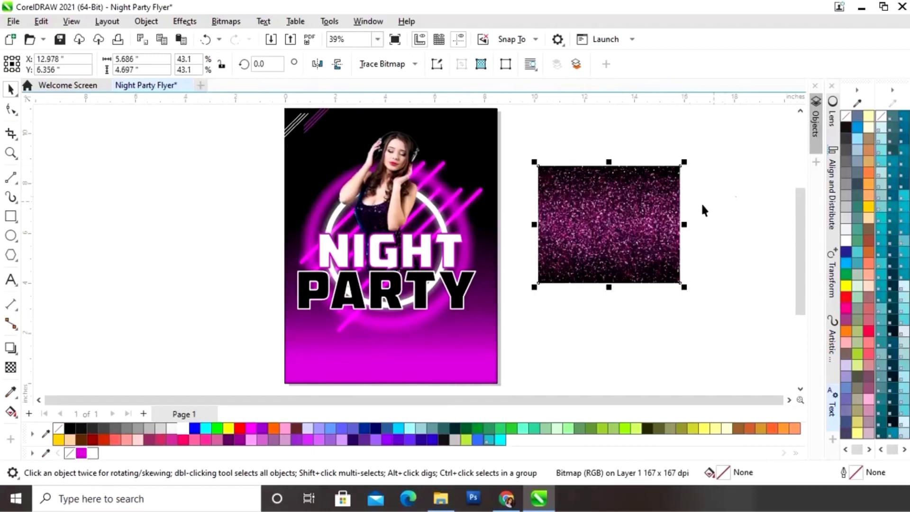
PowerClip the glitter image inside the PARTY letters
{"action": "left_click_drag", "start_coordinate": [629, 218], "coordinate": [539, 319]}
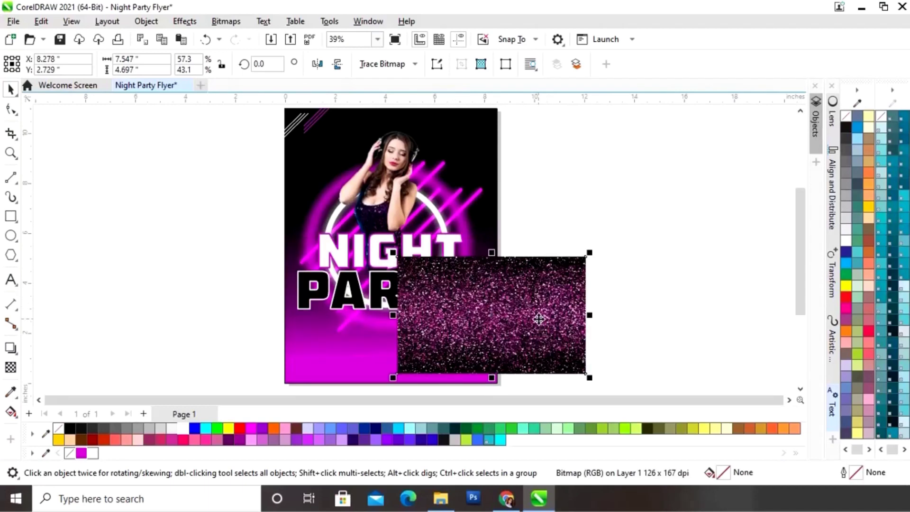
{"action": "right_click", "coordinate": [493, 316]}
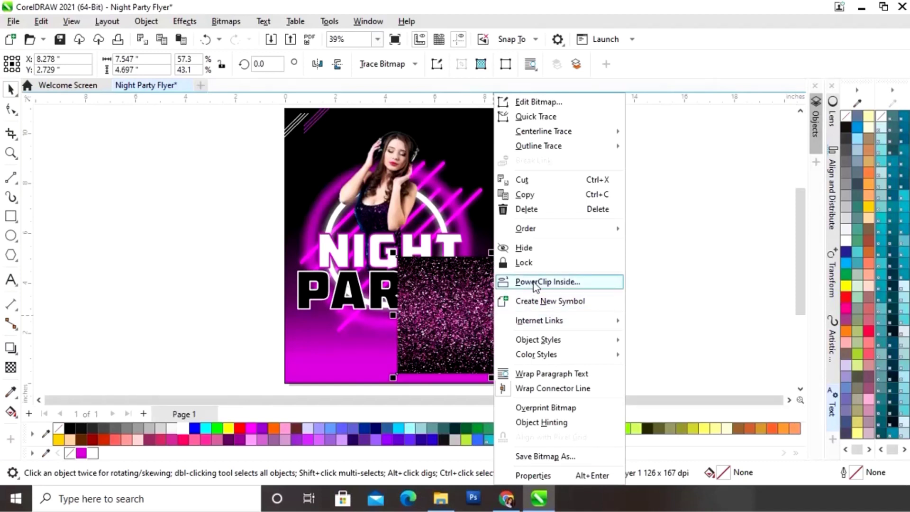
{"action": "left_click", "coordinate": [535, 284]}
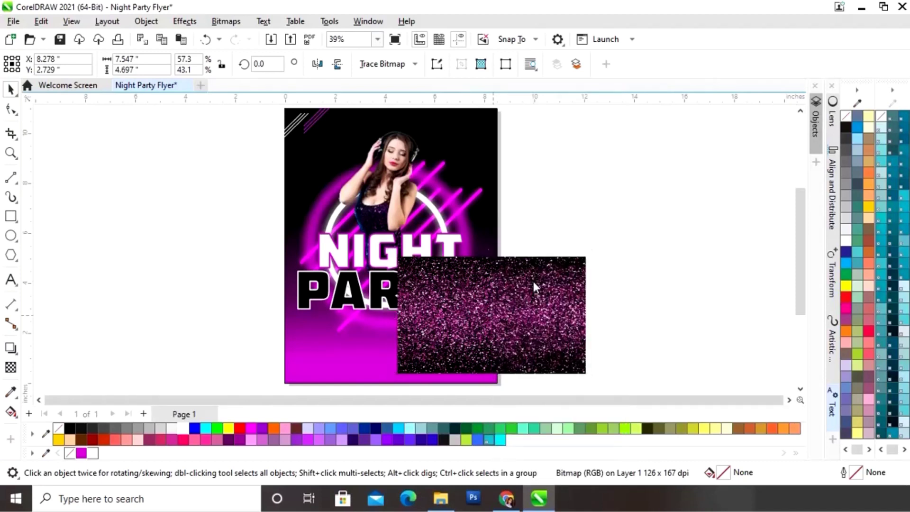
{"action": "left_click", "coordinate": [385, 293]}
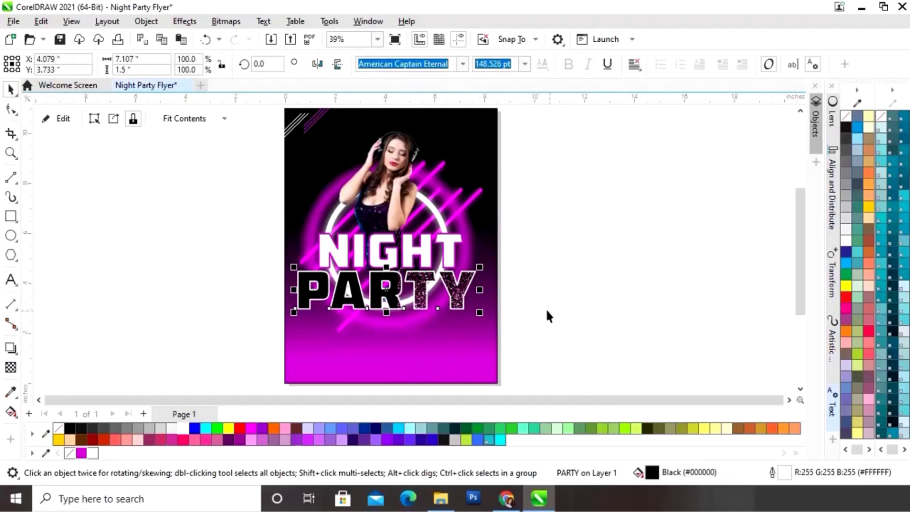
Reposition the glitter within the PARTY clip, then select both NIGHT and PARTY
{"action": "left_click", "coordinate": [64, 125]}
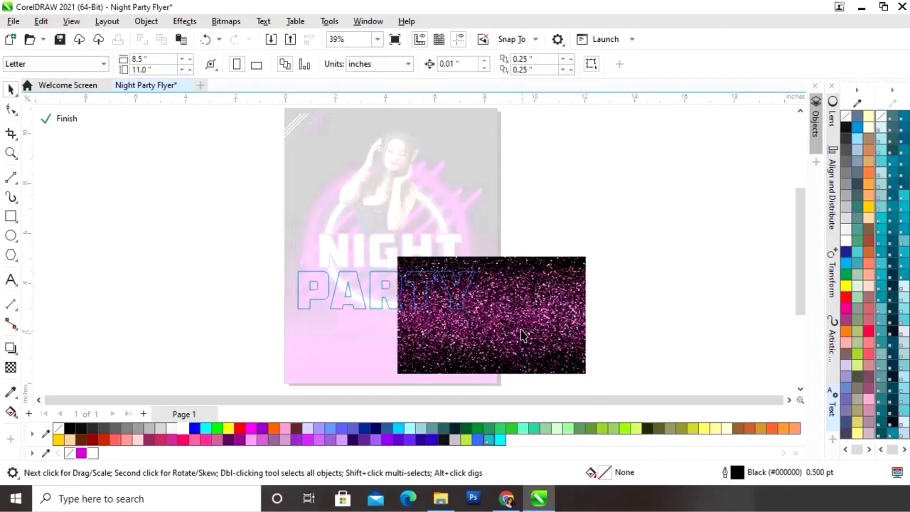
{"action": "left_click", "coordinate": [542, 345]}
{"action": "left_click_drag", "start_coordinate": [543, 346], "coordinate": [441, 331]}
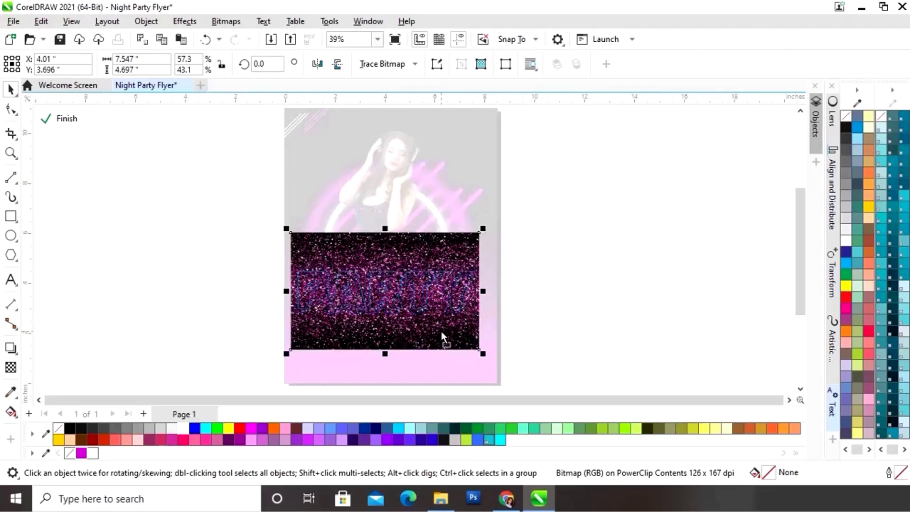
{"action": "left_click", "coordinate": [70, 123]}
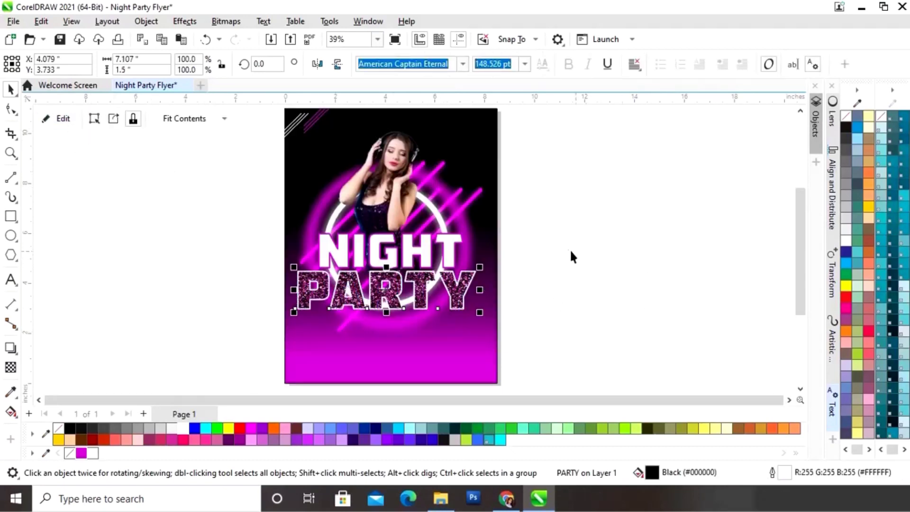
{"action": "left_click", "coordinate": [556, 264]}
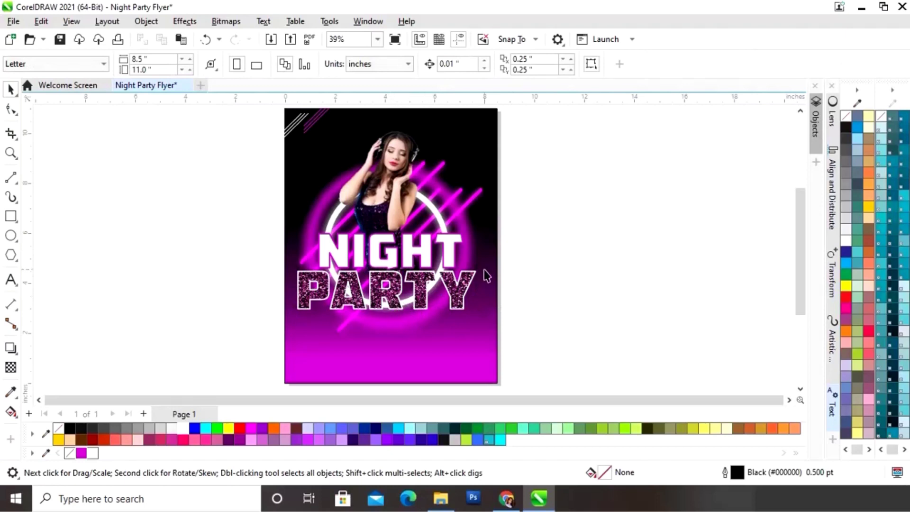
{"action": "left_click_drag", "start_coordinate": [565, 235], "coordinate": [278, 321]}
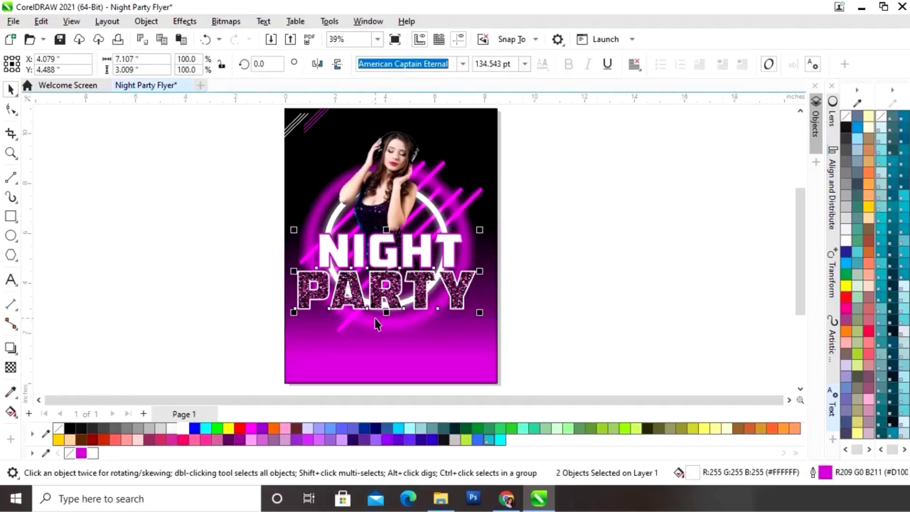
Centre PARTY under NIGHT, then draw a four-pointed star beside the page
{"action": "key", "text": "c"}
{"action": "left_click", "coordinate": [588, 268]}
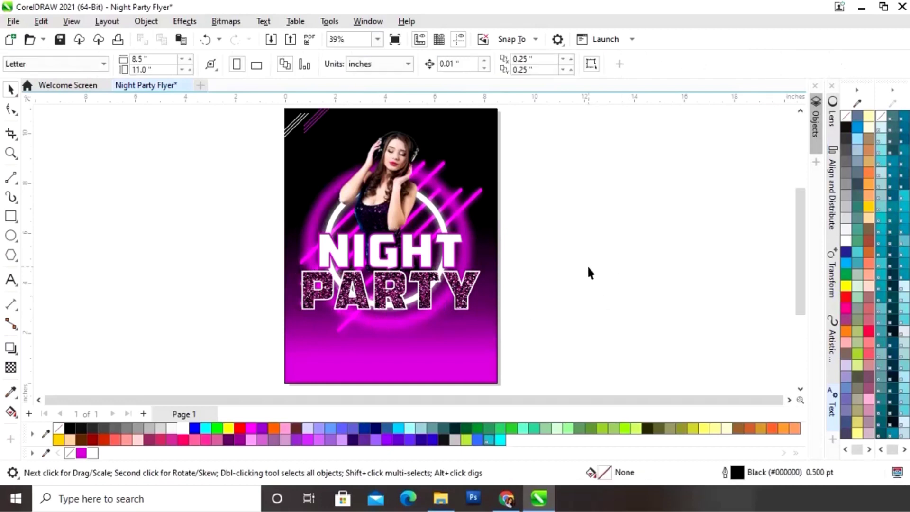
{"action": "scroll", "coordinate": [587, 267], "scroll_direction": "up", "scroll_amount": 1}
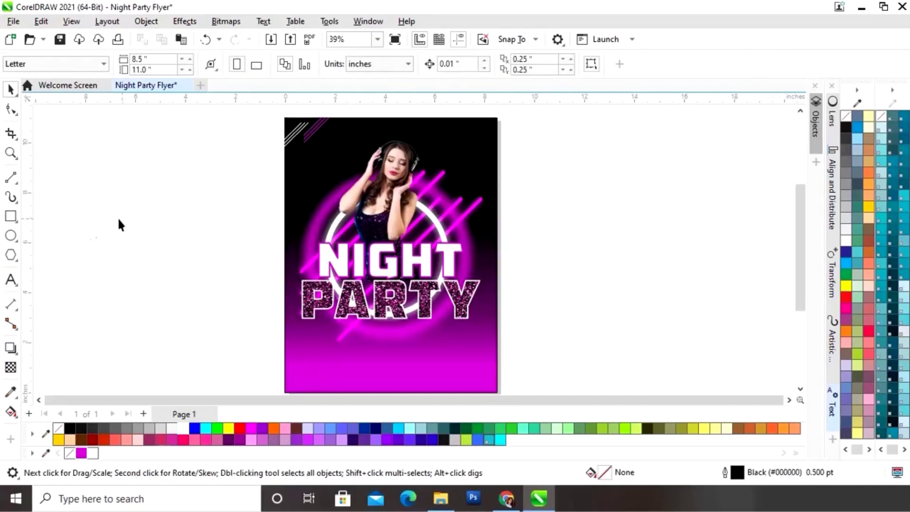
{"action": "left_click", "coordinate": [11, 255]}
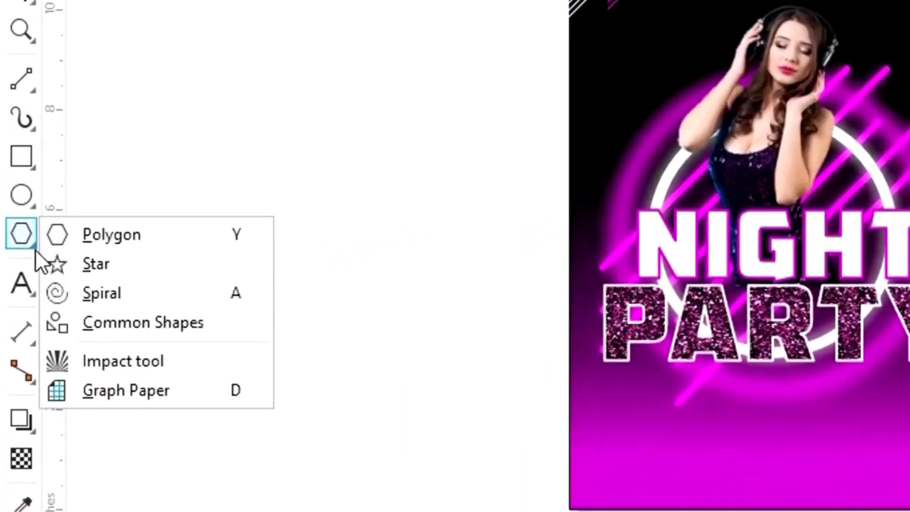
{"action": "left_click", "coordinate": [98, 265]}
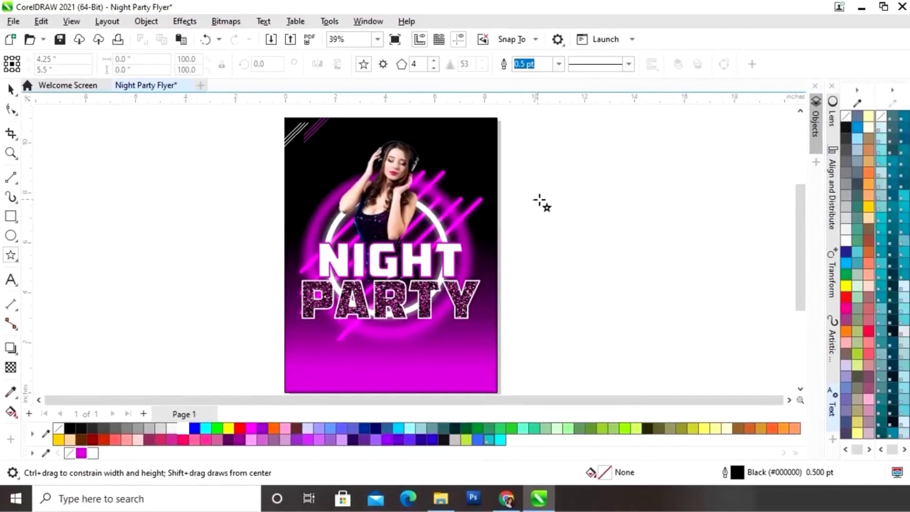
{"action": "left_click_drag", "start_coordinate": [541, 202], "coordinate": [574, 232]}
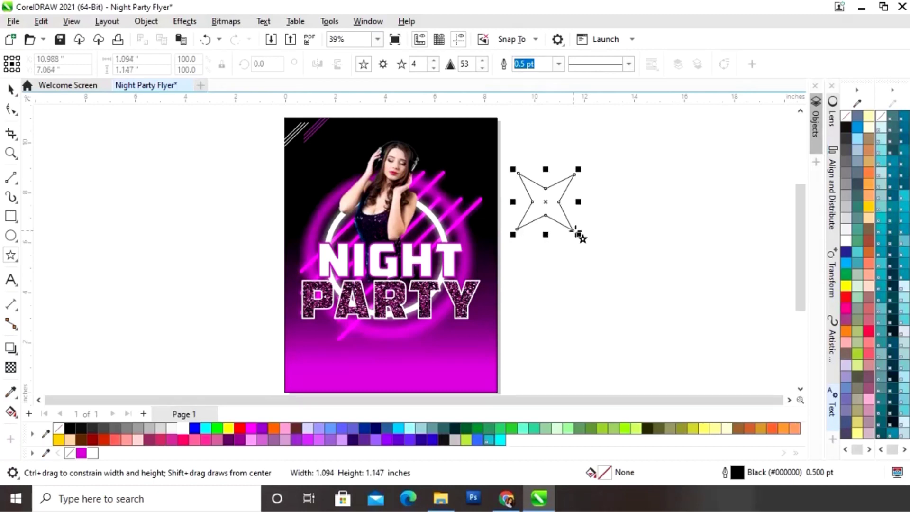
Raise the star's sharpness to 74
{"action": "left_click", "coordinate": [483, 61]}
{"action": "left_click", "coordinate": [482, 62]}
{"action": "left_click", "coordinate": [482, 62]}
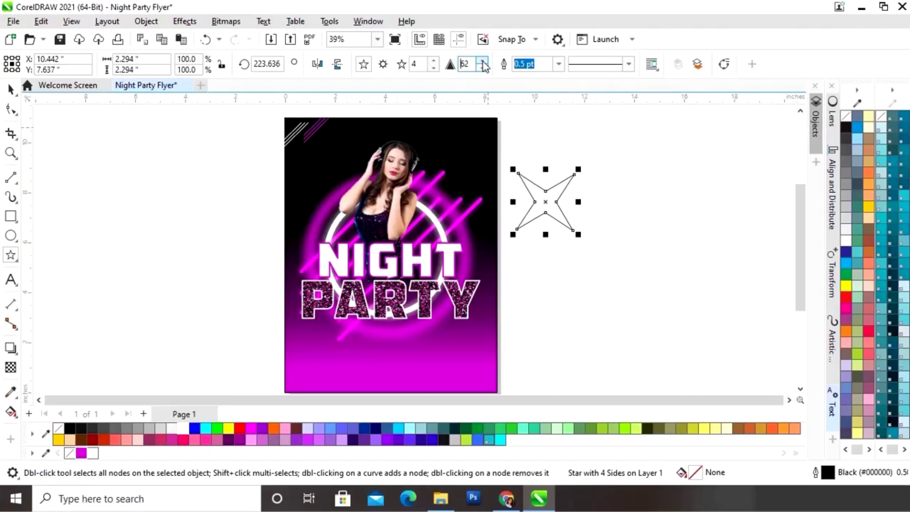
{"action": "left_click", "coordinate": [482, 62]}
{"action": "left_click", "coordinate": [483, 62]}
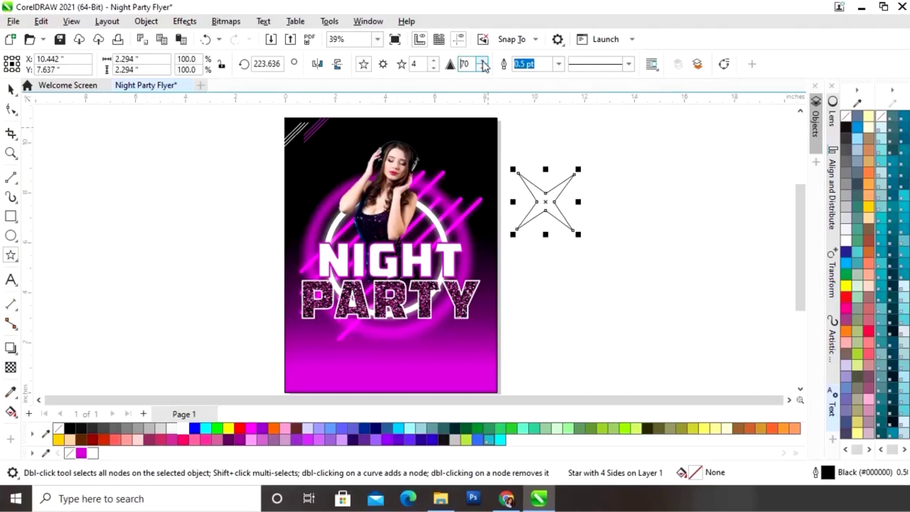
{"action": "left_click", "coordinate": [483, 62]}
{"action": "left_click", "coordinate": [483, 61]}
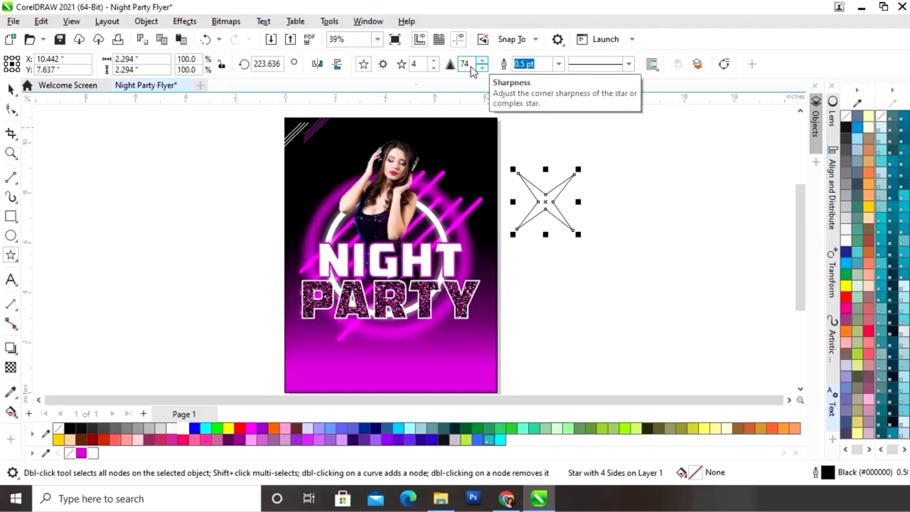
Move the star onto the flyer's lower-right corner
{"action": "left_click", "coordinate": [10, 88]}
{"action": "left_click", "coordinate": [571, 288]}
{"action": "left_click_drag", "start_coordinate": [545, 202], "coordinate": [477, 350]}
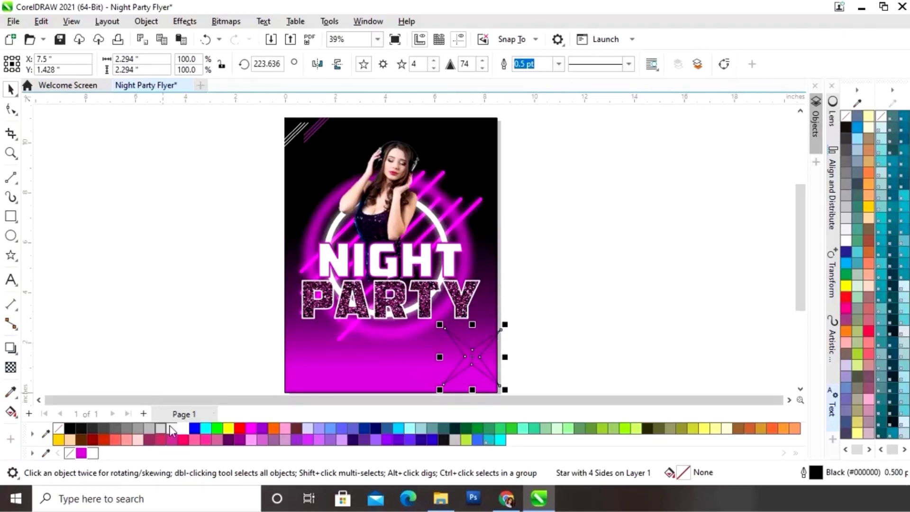
Fill the star white with no outline and shrink it to about 51 percent
{"action": "left_click", "coordinate": [182, 430]}
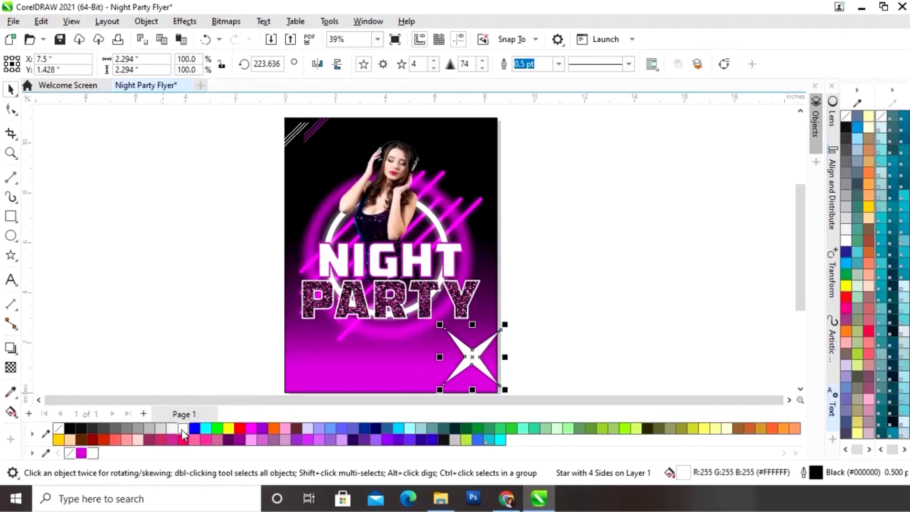
{"action": "right_click", "coordinate": [71, 454]}
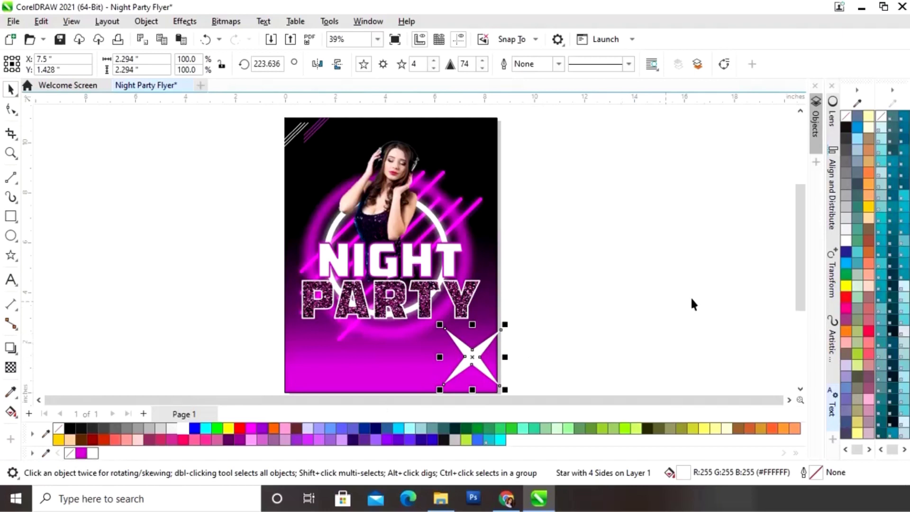
{"action": "left_click_drag", "start_coordinate": [801, 273], "coordinate": [801, 291]}
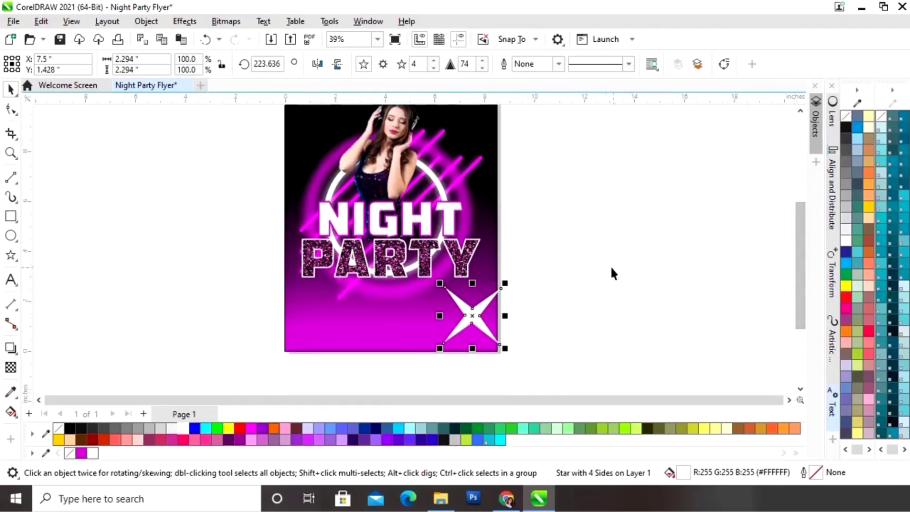
{"action": "key", "text": "F2"}
{"action": "left_click_drag", "start_coordinate": [433, 274], "coordinate": [552, 359]}
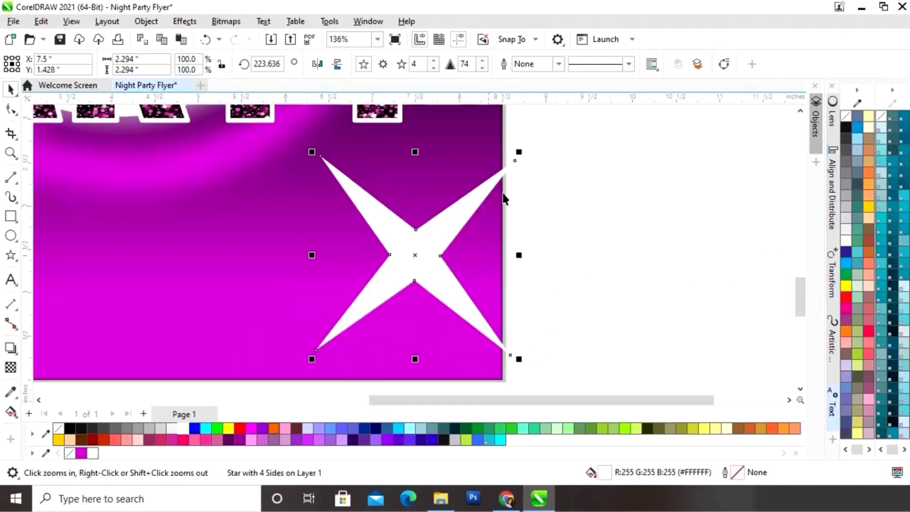
{"action": "left_click_drag", "start_coordinate": [523, 151], "coordinate": [430, 236]}
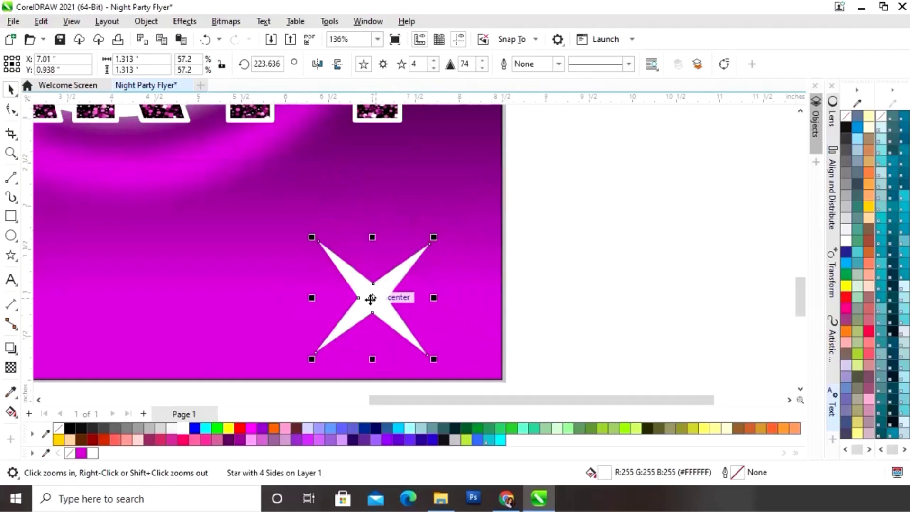
{"action": "left_click_drag", "start_coordinate": [370, 298], "coordinate": [419, 252]}
{"action": "left_click_drag", "start_coordinate": [479, 190], "coordinate": [468, 202]}
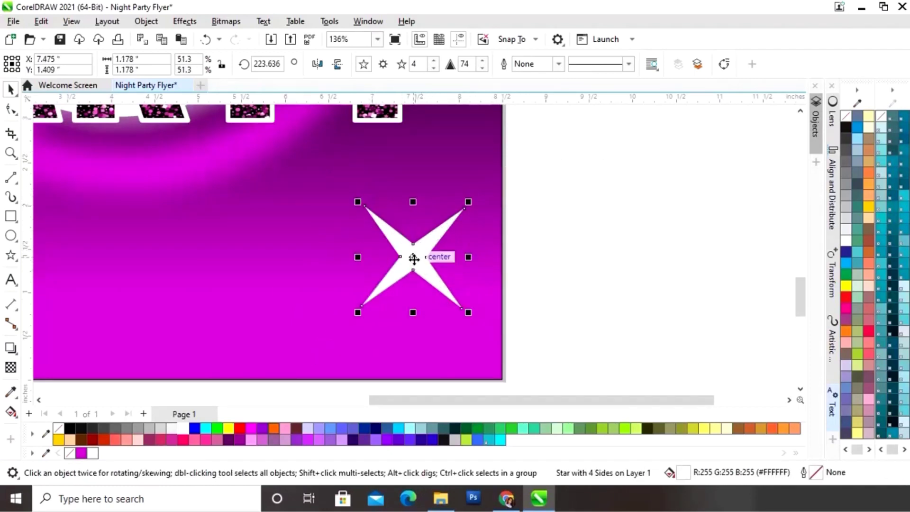
Place a copy of the star just to its left and reselect the right star
{"action": "left_click_drag", "start_coordinate": [414, 259], "coordinate": [276, 274]}
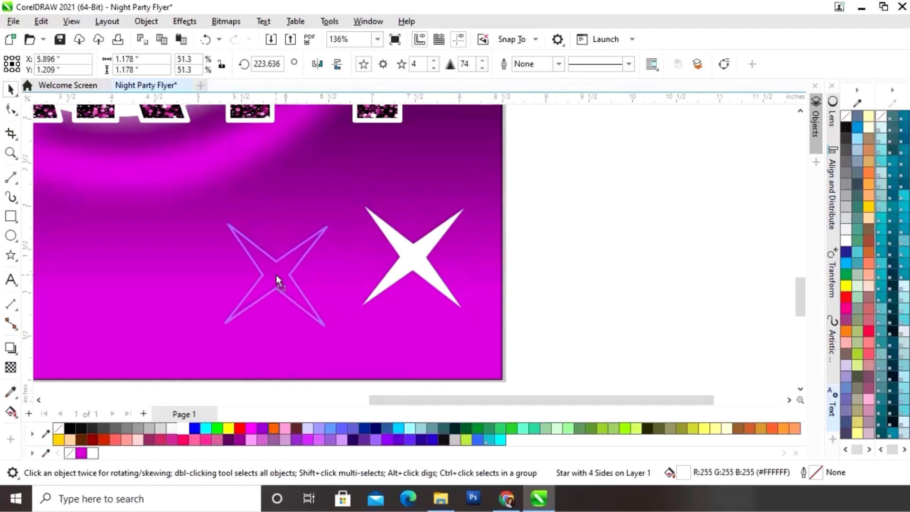
{"action": "left_click", "coordinate": [549, 250]}
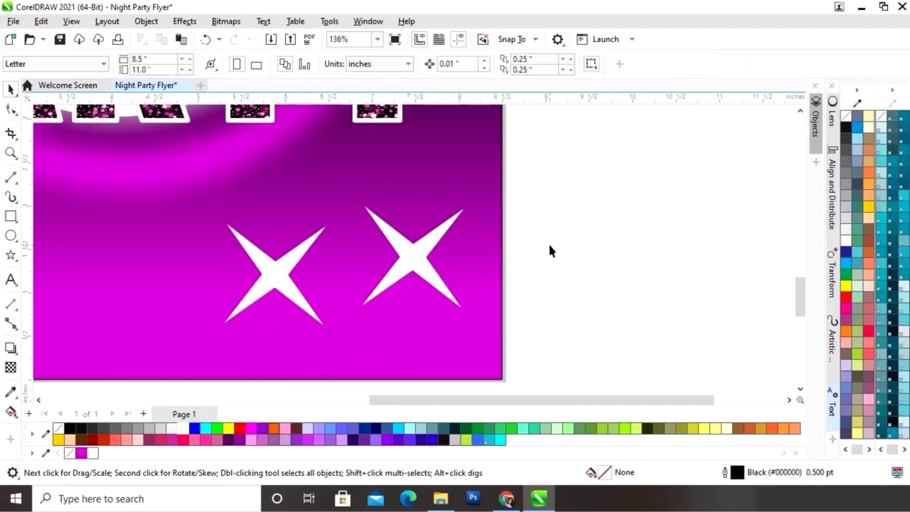
{"action": "left_click", "coordinate": [415, 260]}
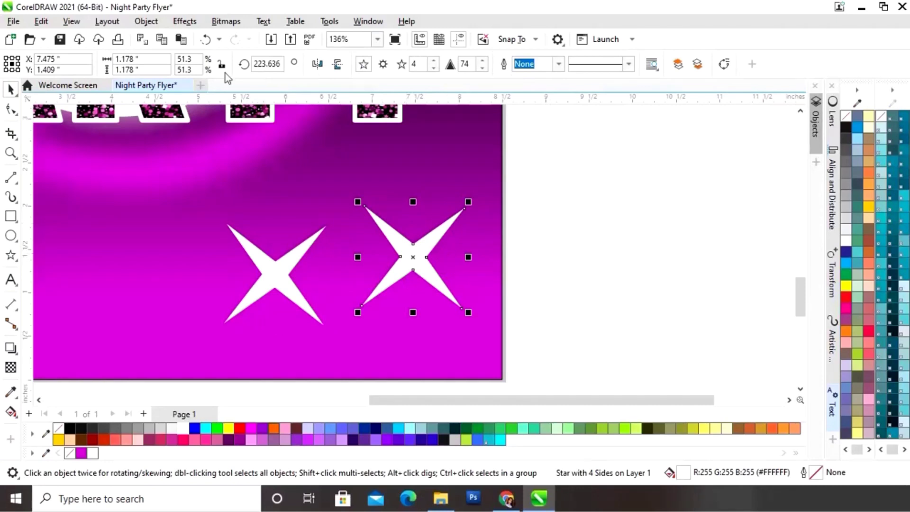
Apply a 16.3-pixel Gaussian Blur to the right-hand star, then select the left star
{"action": "left_click", "coordinate": [189, 23]}
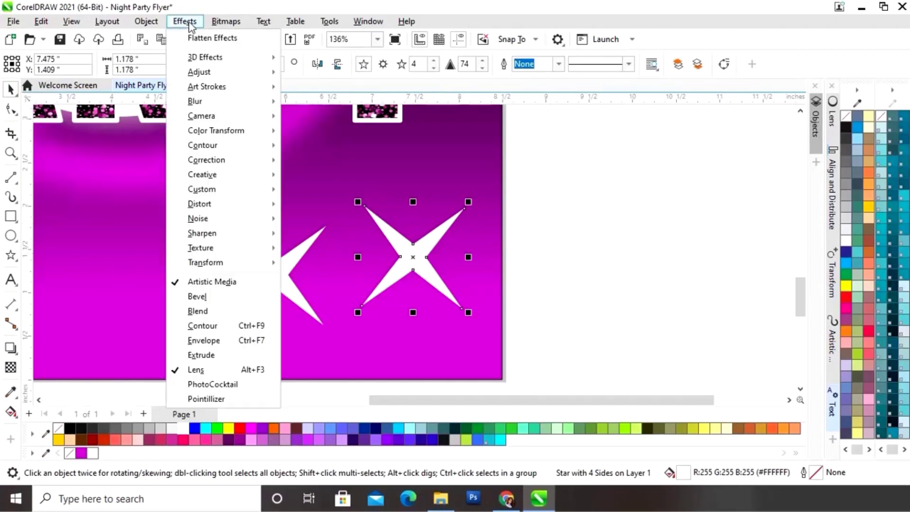
{"action": "mouse_move", "coordinate": [195, 104]}
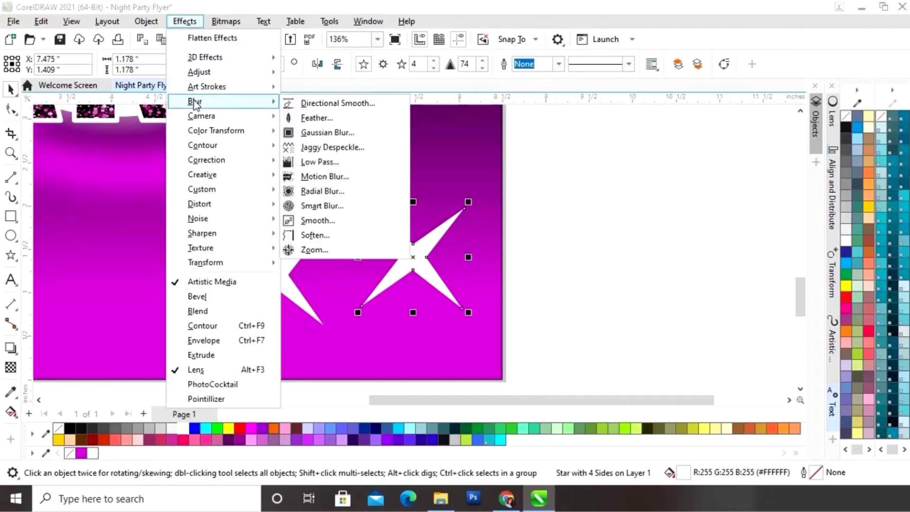
{"action": "left_click", "coordinate": [316, 133]}
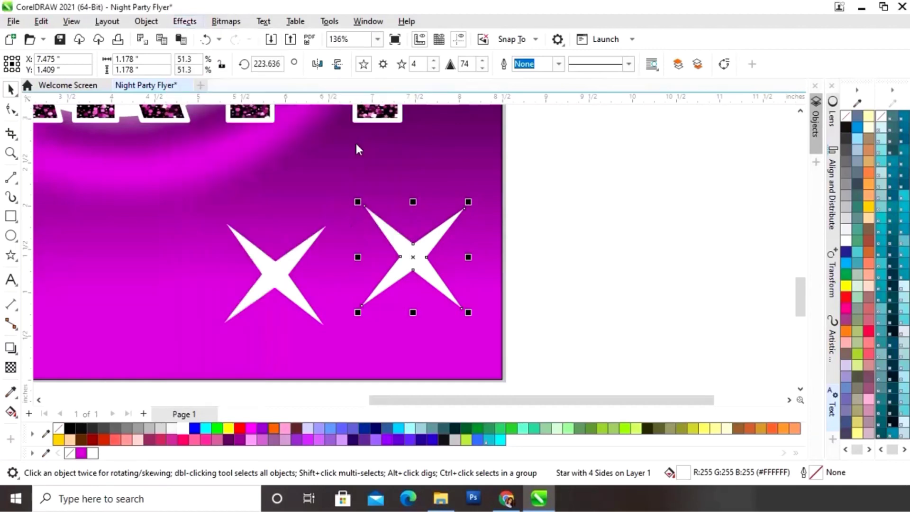
{"action": "left_click_drag", "start_coordinate": [590, 151], "coordinate": [596, 108]}
{"action": "left_click", "coordinate": [527, 143]}
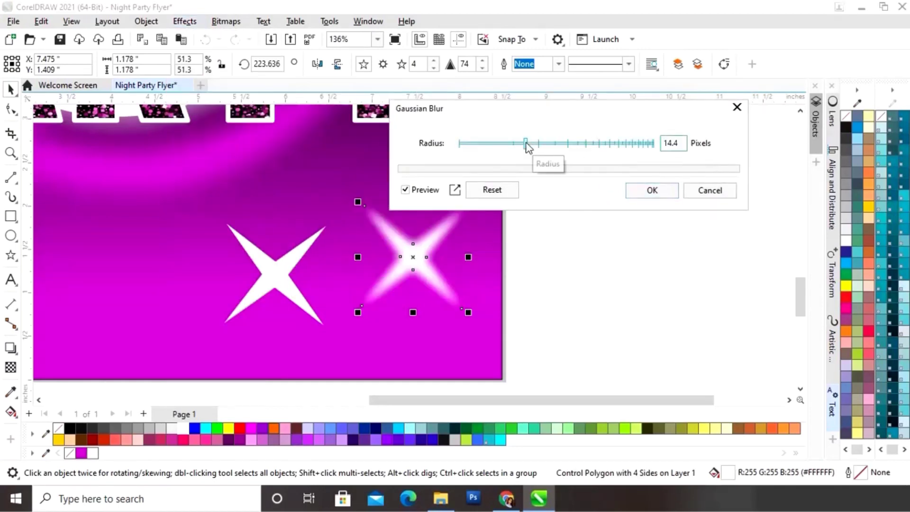
{"action": "left_click", "coordinate": [531, 143]}
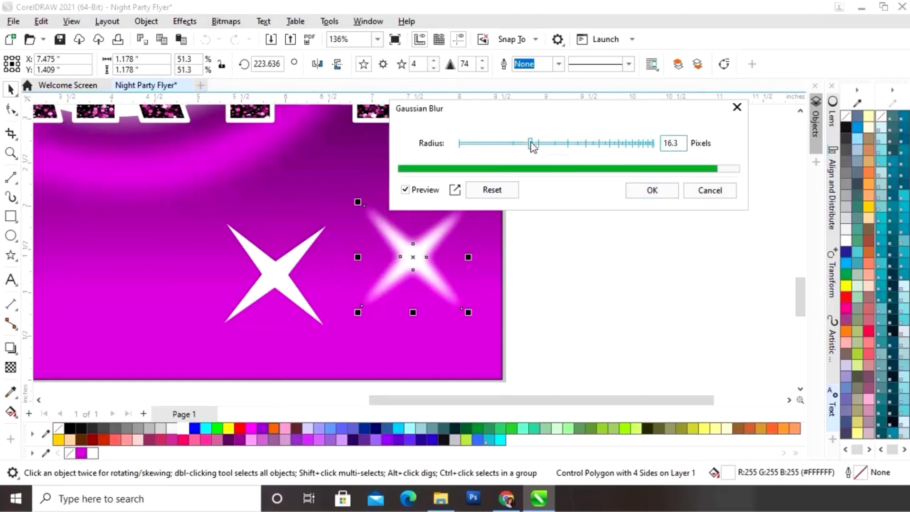
{"action": "left_click", "coordinate": [653, 191]}
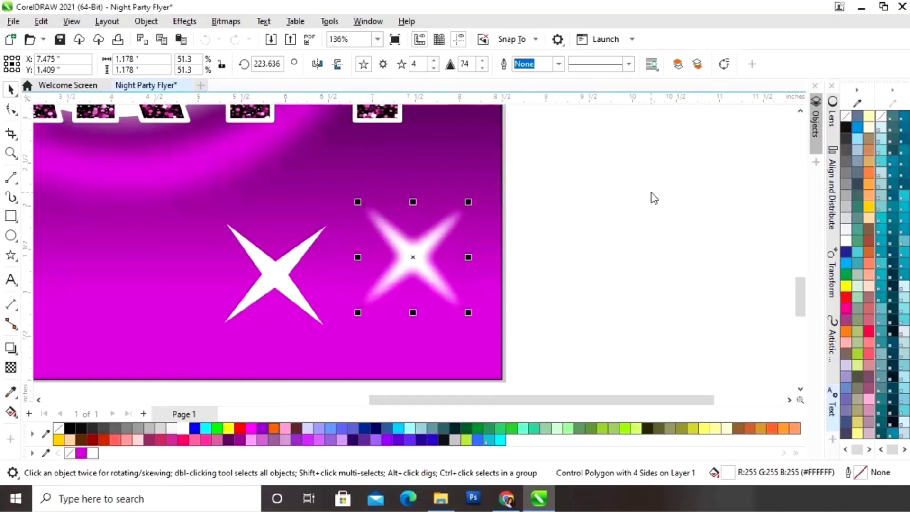
{"action": "left_click", "coordinate": [617, 219]}
{"action": "left_click", "coordinate": [270, 275]}
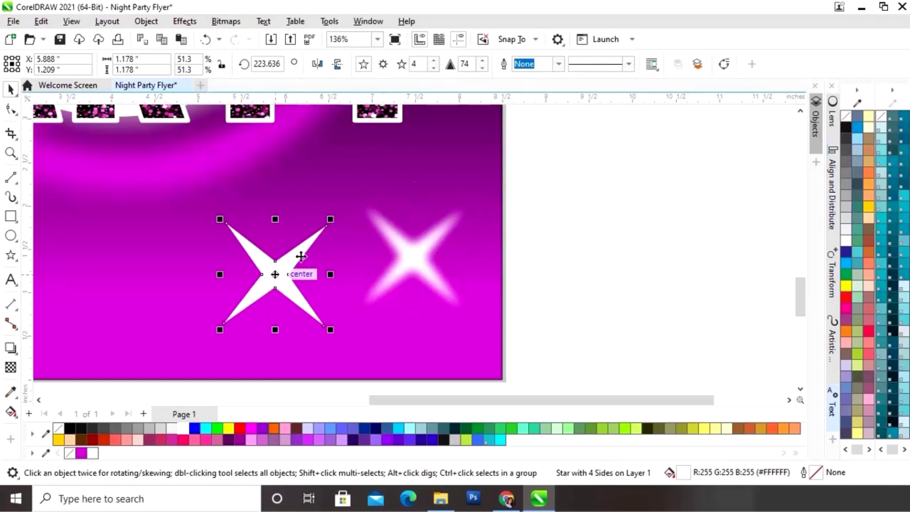
Raise the left star's sharpness to 80 and shrink it to about 44 percent
{"action": "left_click", "coordinate": [482, 61]}
{"action": "left_click", "coordinate": [482, 61]}
{"action": "left_click", "coordinate": [482, 60]}
{"action": "left_click", "coordinate": [482, 60]}
{"action": "left_click", "coordinate": [482, 60]}
{"action": "left_click", "coordinate": [482, 60]}
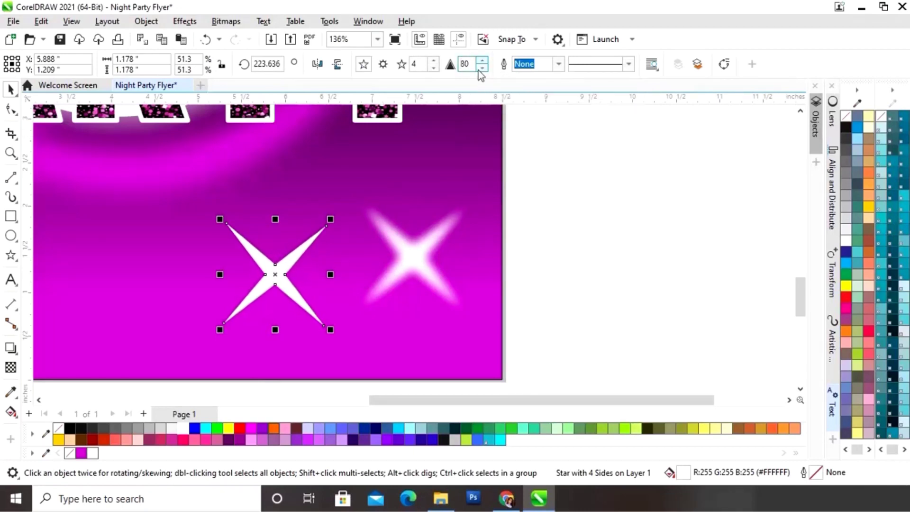
{"action": "left_click_drag", "start_coordinate": [275, 277], "coordinate": [413, 257]}
{"action": "left_click_drag", "start_coordinate": [468, 203], "coordinate": [463, 220]}
{"action": "left_click_drag", "start_coordinate": [408, 268], "coordinate": [412, 259]}
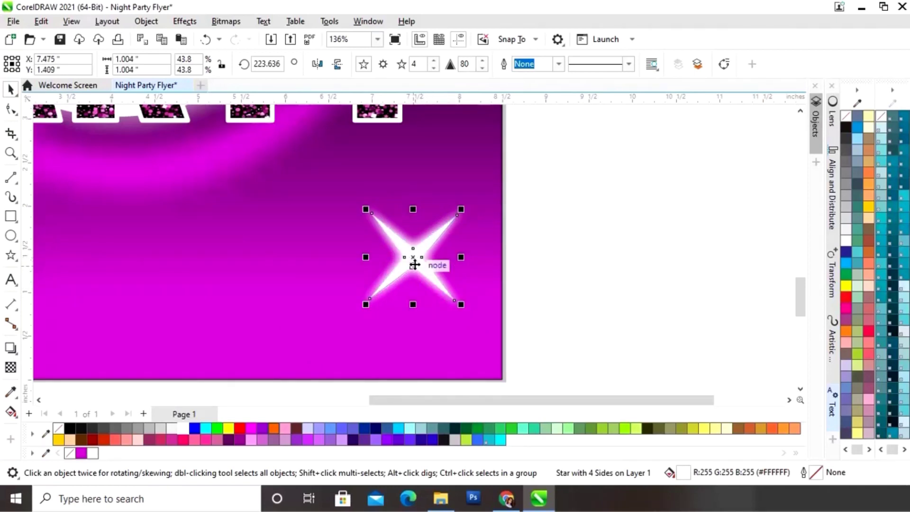
Fine-tune the sharp star's size and position over its blurred copy, then select both parts
{"action": "key", "text": "Down"}
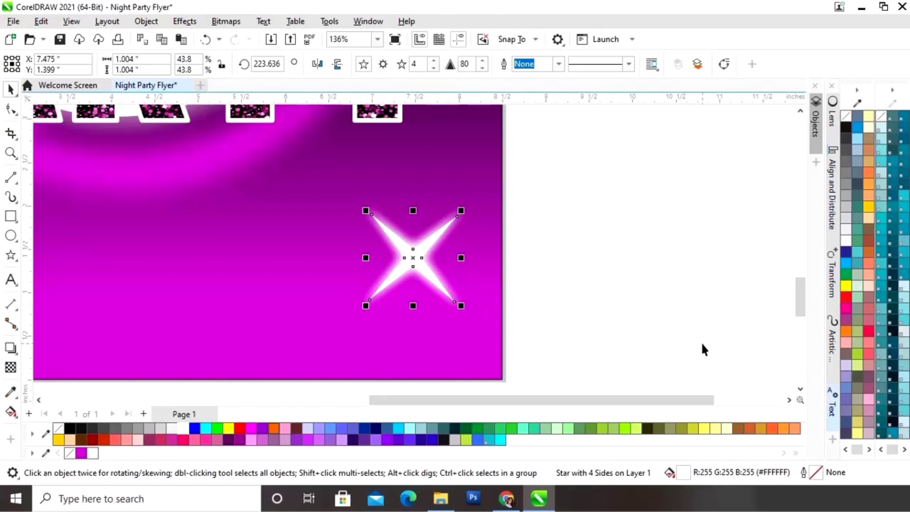
{"action": "key", "text": "z"}
{"action": "left_click_drag", "start_coordinate": [353, 197], "coordinate": [477, 314]}
{"action": "left_click_drag", "start_coordinate": [510, 146], "coordinate": [499, 158]}
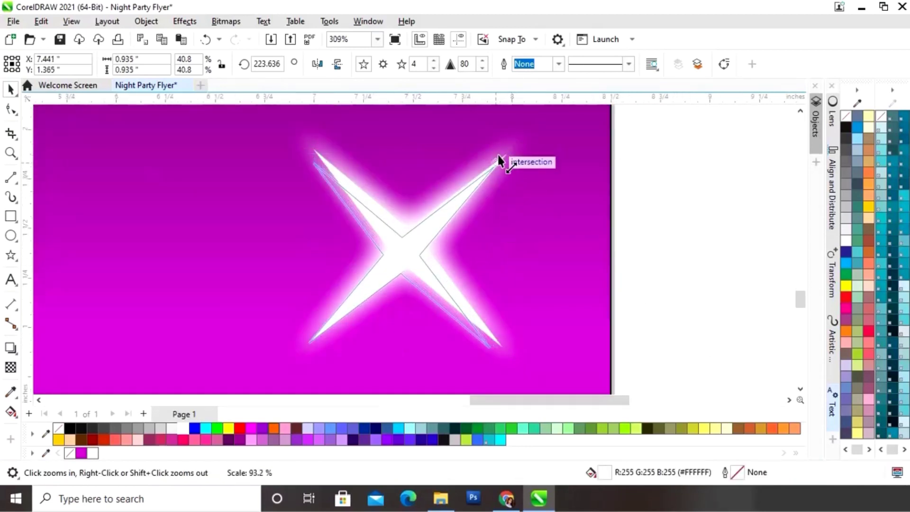
{"action": "left_click_drag", "start_coordinate": [476, 198], "coordinate": [477, 198]}
{"action": "left_click_drag", "start_coordinate": [402, 260], "coordinate": [408, 246]}
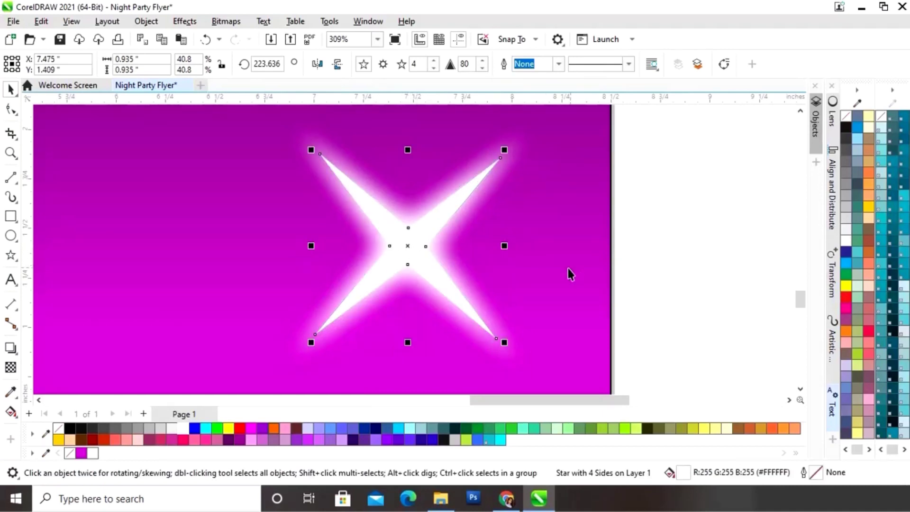
{"action": "scroll", "coordinate": [566, 273], "scroll_direction": "down", "scroll_amount": 2}
{"action": "left_click", "coordinate": [662, 223]}
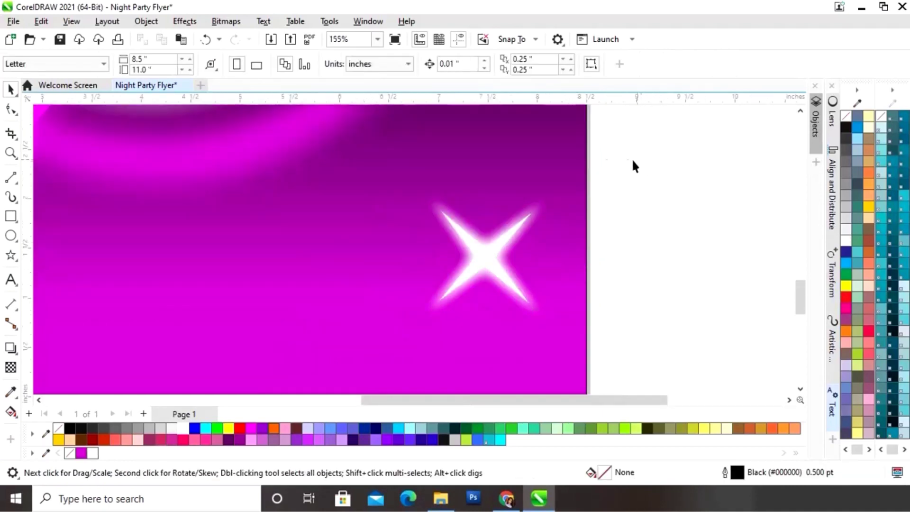
{"action": "left_click_drag", "start_coordinate": [635, 163], "coordinate": [356, 359]}
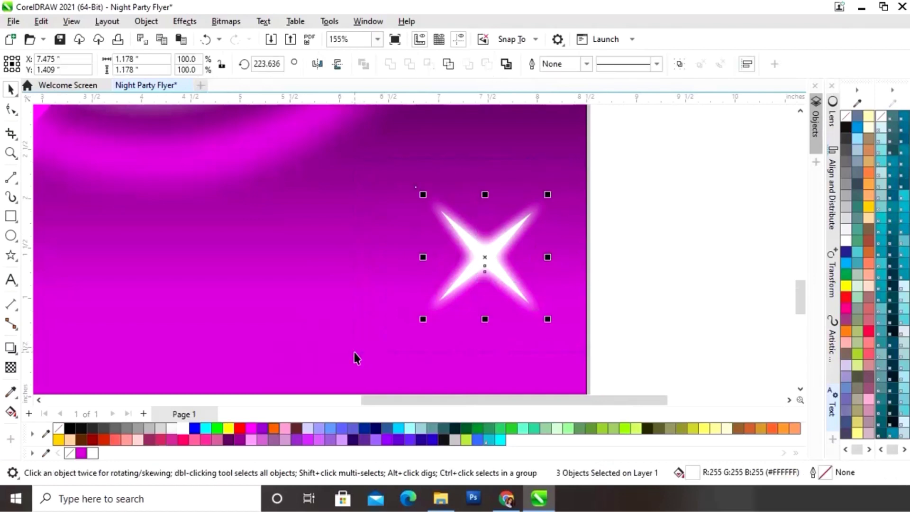
Group the sharp and blurred star parts into one glowing sparkle
{"action": "right_click", "coordinate": [484, 258]}
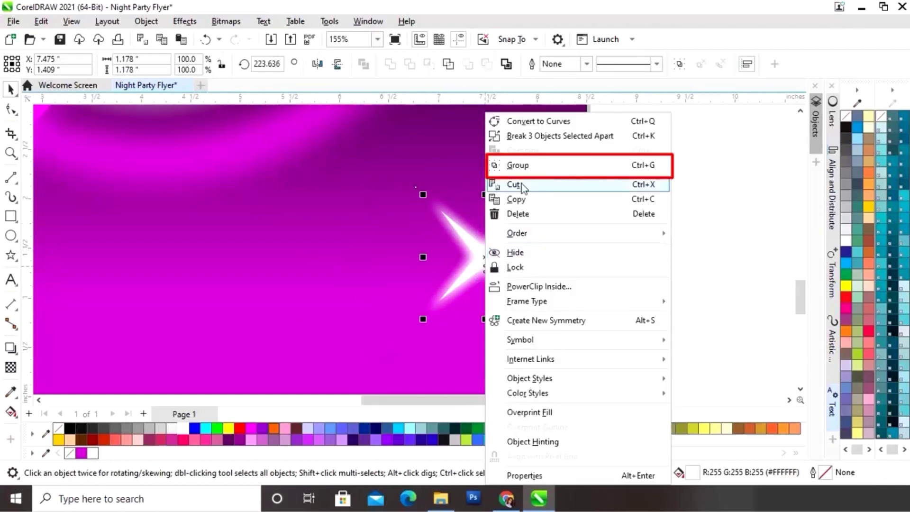
{"action": "left_click", "coordinate": [518, 165]}
{"action": "left_click", "coordinate": [675, 227]}
{"action": "key", "text": "shift+F4"}
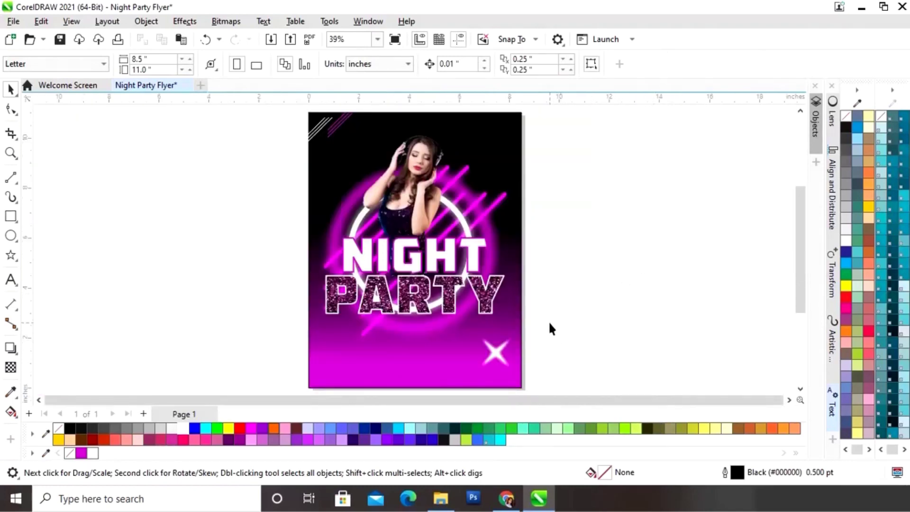
Place a smaller sparkle copy near the photo and move the other just left of NIGHT
{"action": "left_click", "coordinate": [495, 355]}
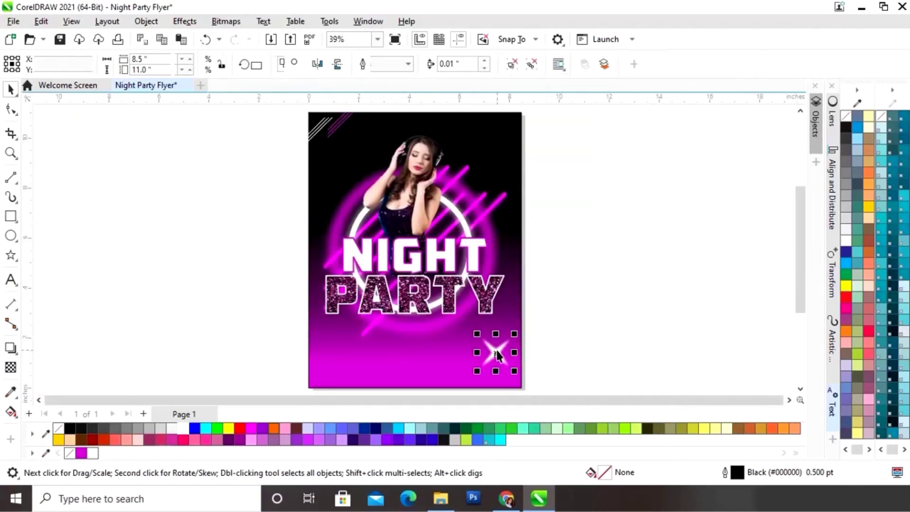
{"action": "left_click_drag", "start_coordinate": [516, 336], "coordinate": [487, 169]}
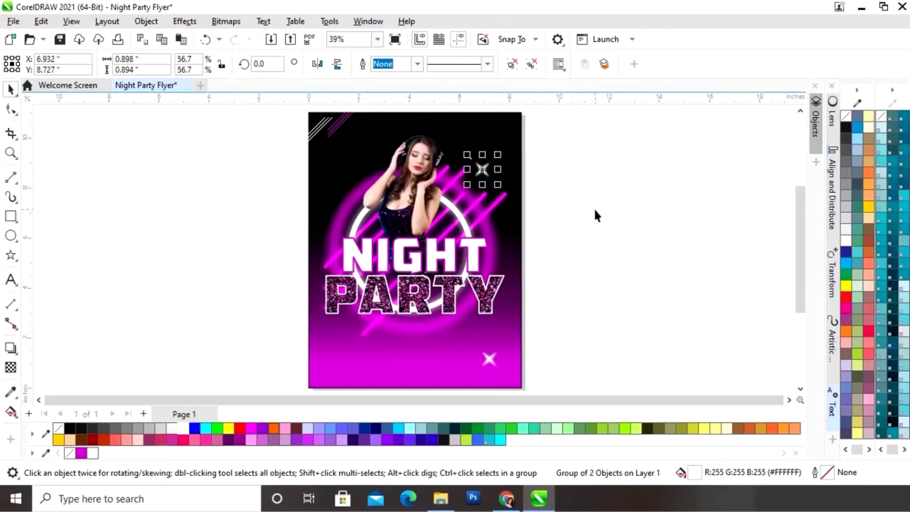
{"action": "left_click", "coordinate": [595, 215]}
{"action": "left_click", "coordinate": [489, 360]}
{"action": "left_click_drag", "start_coordinate": [489, 361], "coordinate": [331, 233]}
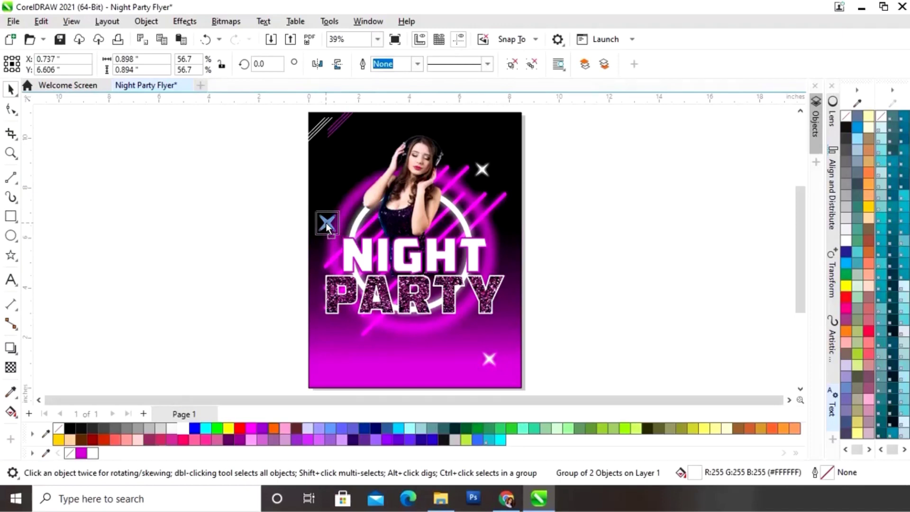
{"action": "left_click_drag", "start_coordinate": [326, 227], "coordinate": [326, 226]}
{"action": "left_click", "coordinate": [588, 272]}
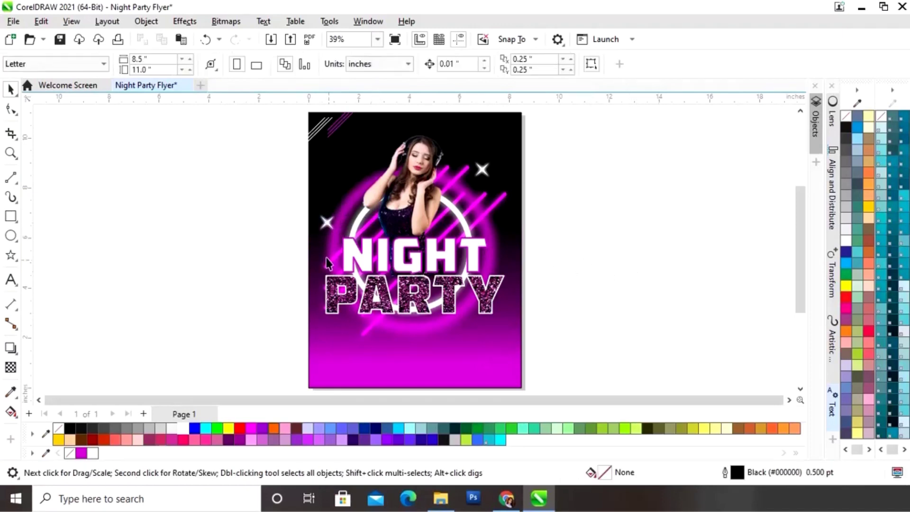
Recolour the star left of NIGHT magenta and add a smaller copy above it
{"action": "key", "text": "F2"}
{"action": "left_click_drag", "start_coordinate": [297, 181], "coordinate": [494, 291]}
{"action": "key", "text": "space"}
{"action": "left_click", "coordinate": [235, 215]}
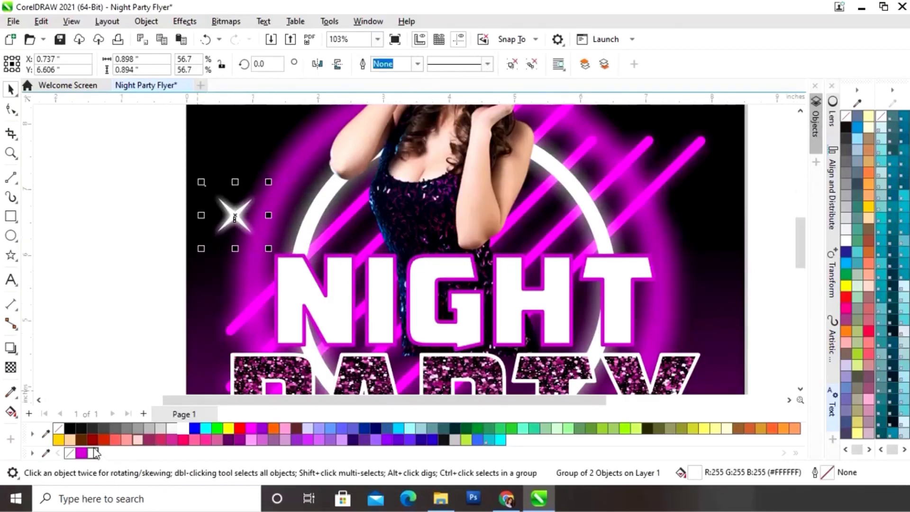
{"action": "left_click", "coordinate": [80, 453]}
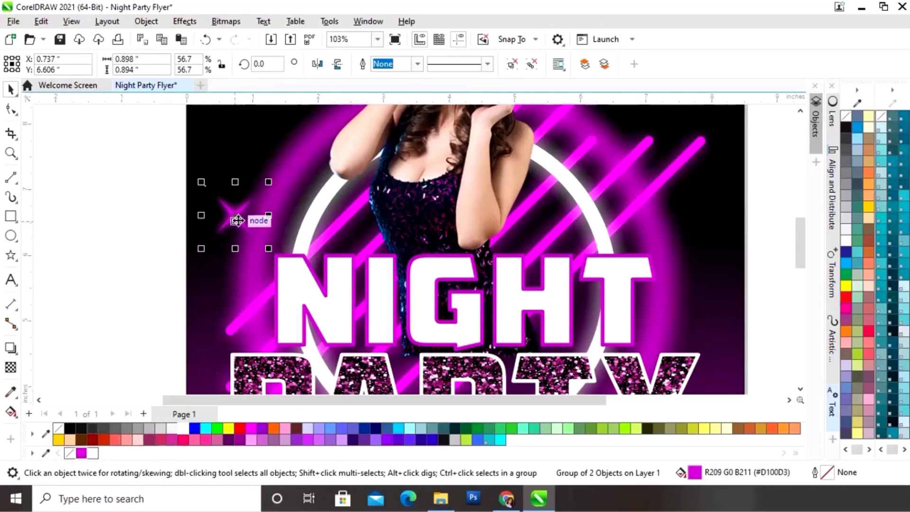
{"action": "left_click_drag", "start_coordinate": [237, 219], "coordinate": [289, 154]}
{"action": "right_click", "coordinate": [289, 155]}
{"action": "left_click_drag", "start_coordinate": [256, 119], "coordinate": [289, 153]}
{"action": "left_click_drag", "start_coordinate": [303, 169], "coordinate": [282, 147]}
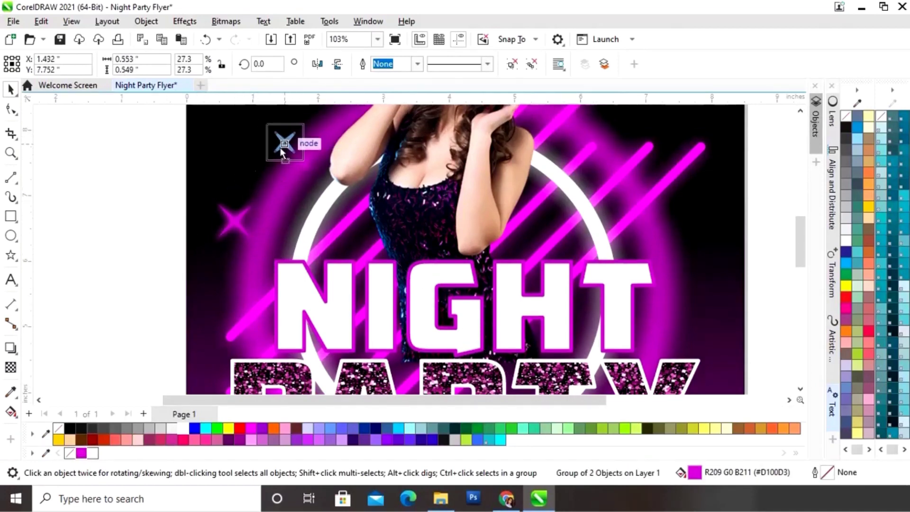
Add a white sparkle copy and place it on the flyer near NIGHT
{"action": "scroll", "coordinate": [288, 241], "scroll_direction": "down", "scroll_amount": 1}
{"action": "left_click", "coordinate": [549, 167]}
{"action": "left_click_drag", "start_coordinate": [283, 193], "coordinate": [257, 262]}
{"action": "right_click", "coordinate": [478, 194]}
{"action": "left_click", "coordinate": [93, 452]}
{"action": "left_click", "coordinate": [585, 260]}
{"action": "left_click", "coordinate": [477, 194]}
{"action": "right_click", "coordinate": [281, 238]}
{"action": "left_click", "coordinate": [214, 235]}
{"action": "left_click", "coordinate": [258, 229]}
{"action": "left_click", "coordinate": [477, 195]}
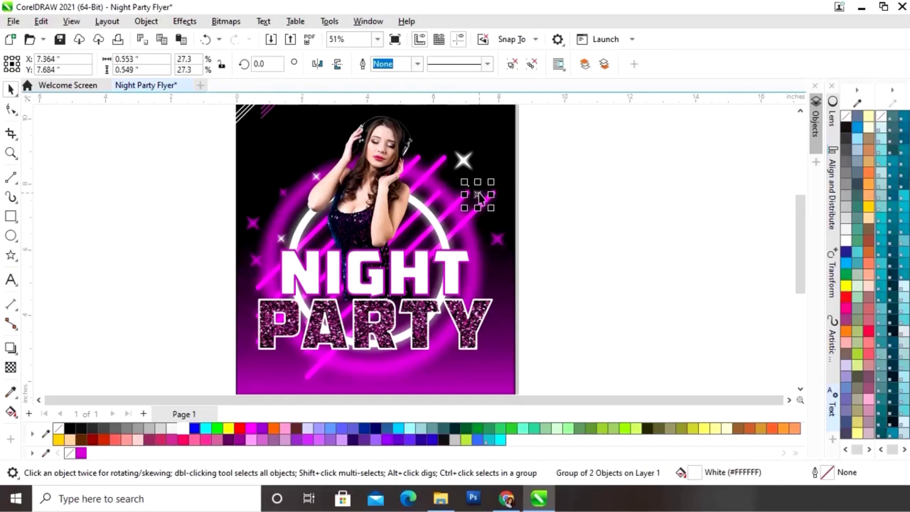
{"action": "left_click_drag", "start_coordinate": [477, 195], "coordinate": [480, 223]}
{"action": "left_click", "coordinate": [555, 223]}
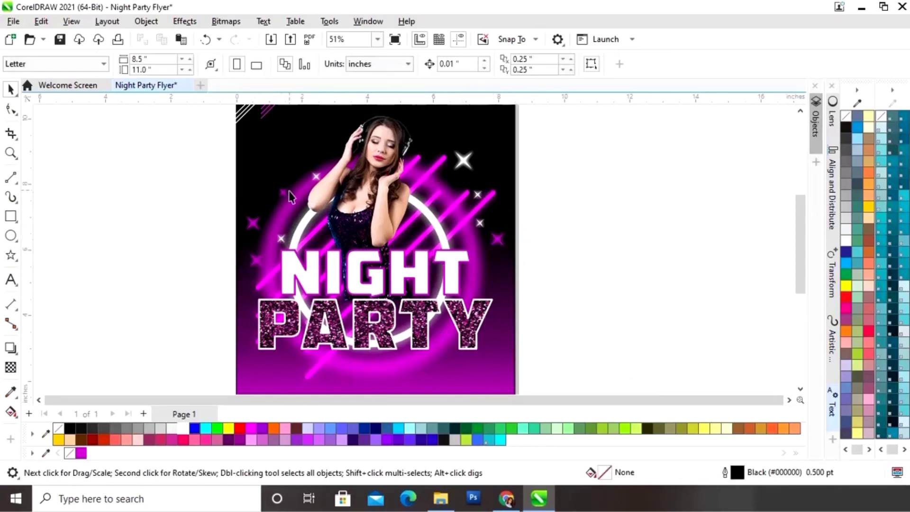
Copy the magenta star to the right and enlarge the white star at left
{"action": "left_click_drag", "start_coordinate": [284, 192], "coordinate": [454, 179]}
{"action": "right_click", "coordinate": [454, 179]}
{"action": "left_click", "coordinate": [314, 177]}
{"action": "left_click_drag", "start_coordinate": [307, 167], "coordinate": [300, 160]}
{"action": "left_click", "coordinate": [593, 189]}
Drop more star copies around the title, including one down onto the Y
{"action": "left_click_drag", "start_coordinate": [453, 180], "coordinate": [303, 212]}
{"action": "right_click", "coordinate": [303, 211]}
{"action": "key", "text": "Escape"}
{"action": "left_click_drag", "start_coordinate": [476, 194], "coordinate": [434, 213]}
{"action": "right_click", "coordinate": [434, 213]}
{"action": "left_click", "coordinate": [582, 204]}
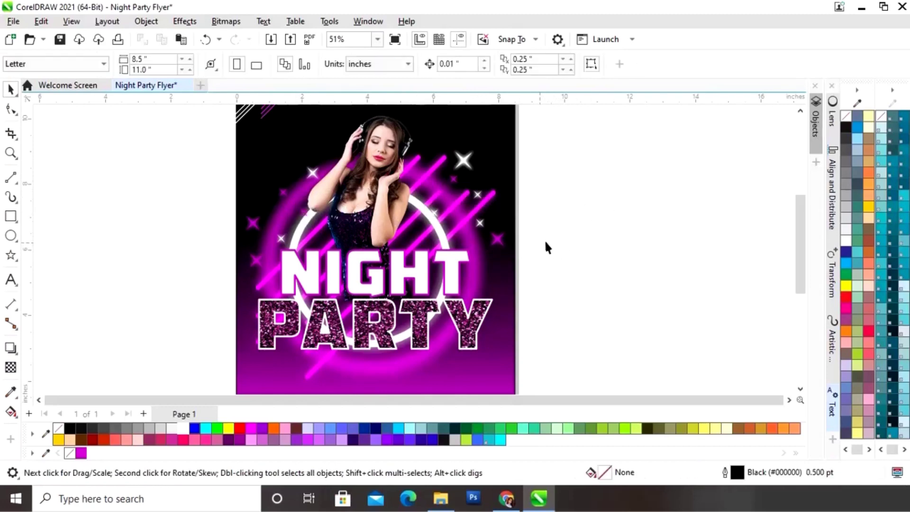
{"action": "left_click", "coordinate": [464, 160]}
{"action": "left_click_drag", "start_coordinate": [464, 161], "coordinate": [474, 298]}
{"action": "right_click", "coordinate": [474, 298]}
Shrink the star copy on the Y slightly and nudge it into place
{"action": "key", "text": "F2"}
{"action": "left_click_drag", "start_coordinate": [517, 327], "coordinate": [424, 264]}
{"action": "left_click_drag", "start_coordinate": [367, 199], "coordinate": [374, 206]}
{"action": "left_click_drag", "start_coordinate": [437, 270], "coordinate": [361, 303]}
{"action": "left_click", "coordinate": [591, 323]}
{"action": "key", "text": "shift+F4"}
Add small sparkle copies at the corner of the P and below PARTY
{"action": "right_click", "coordinate": [326, 275]}
{"action": "key", "text": "F2"}
{"action": "left_click_drag", "start_coordinate": [370, 238], "coordinate": [373, 238]}
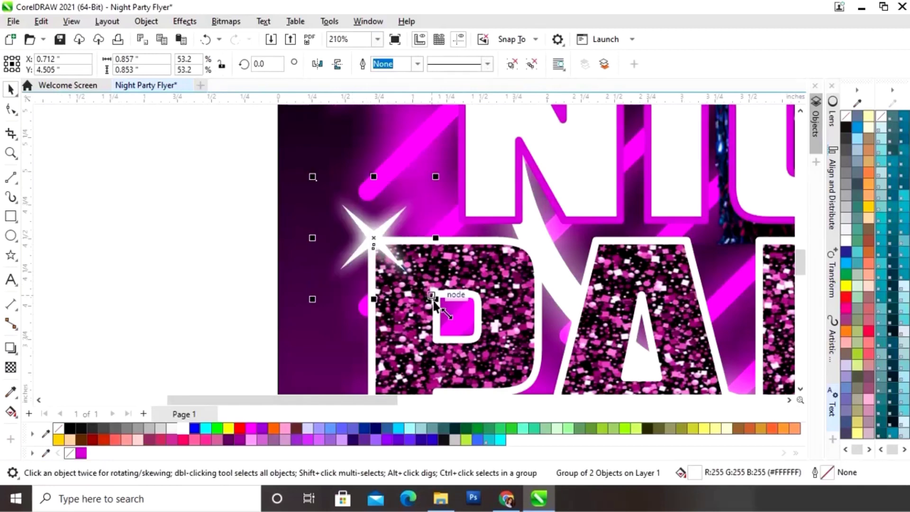
{"action": "left_click_drag", "start_coordinate": [434, 299], "coordinate": [425, 290]}
{"action": "key", "text": "shift+F4"}
{"action": "left_click", "coordinate": [609, 285]}
{"action": "left_click_drag", "start_coordinate": [492, 195], "coordinate": [399, 318]}
{"action": "right_click", "coordinate": [399, 317]}
{"action": "key", "text": "F2"}
{"action": "left_click_drag", "start_coordinate": [447, 336], "coordinate": [371, 291]}
{"action": "key", "text": "shift+F4"}
{"action": "left_click", "coordinate": [624, 289]}
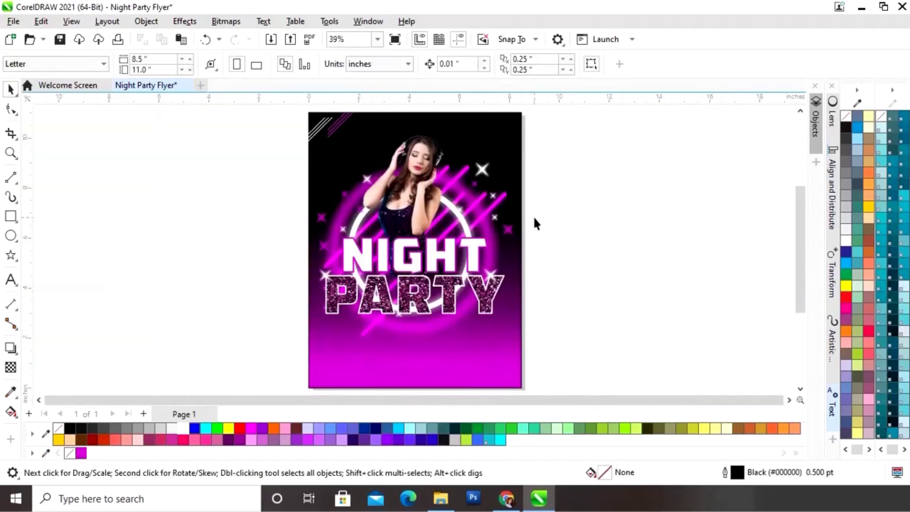
Type 'MG CLUB' in Cataneo Swash BT beside the flyer, enlarge it and colour CLUB magenta
{"action": "left_click", "coordinate": [9, 283]}
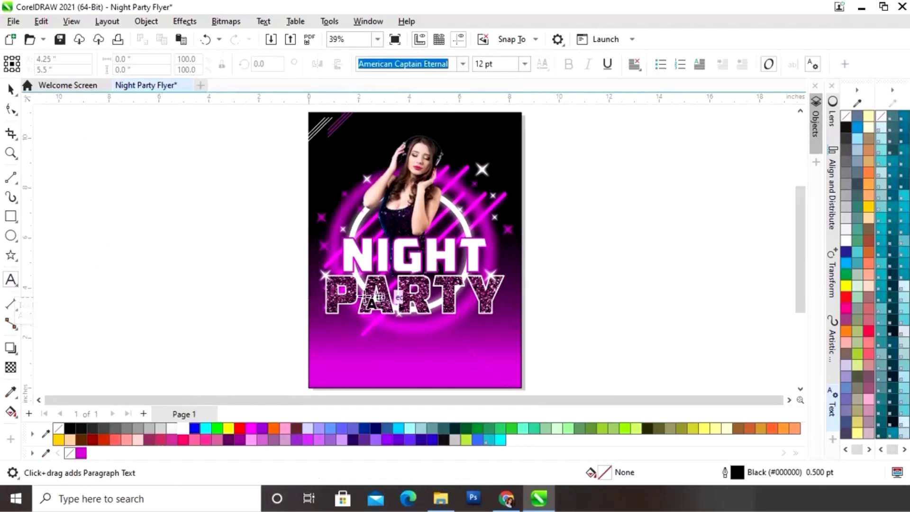
{"action": "left_click", "coordinate": [462, 65]}
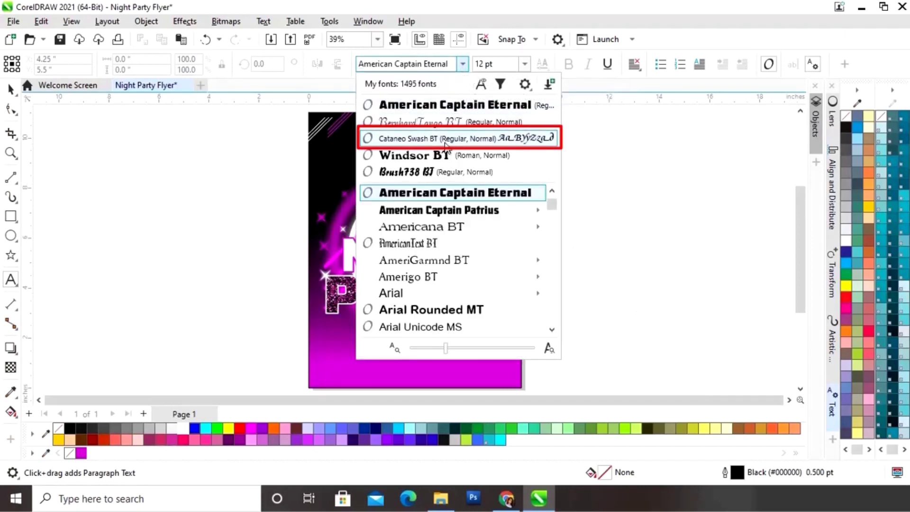
{"action": "left_click", "coordinate": [446, 139]}
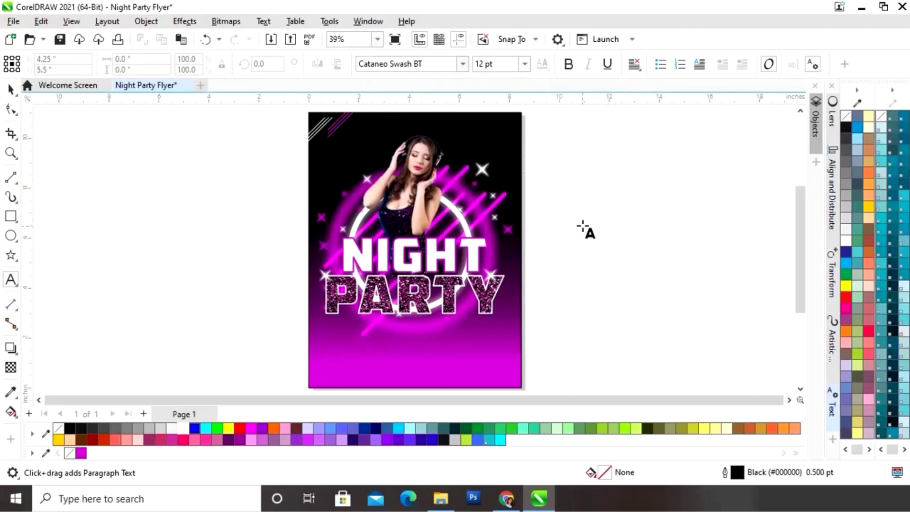
{"action": "left_click", "coordinate": [587, 227]}
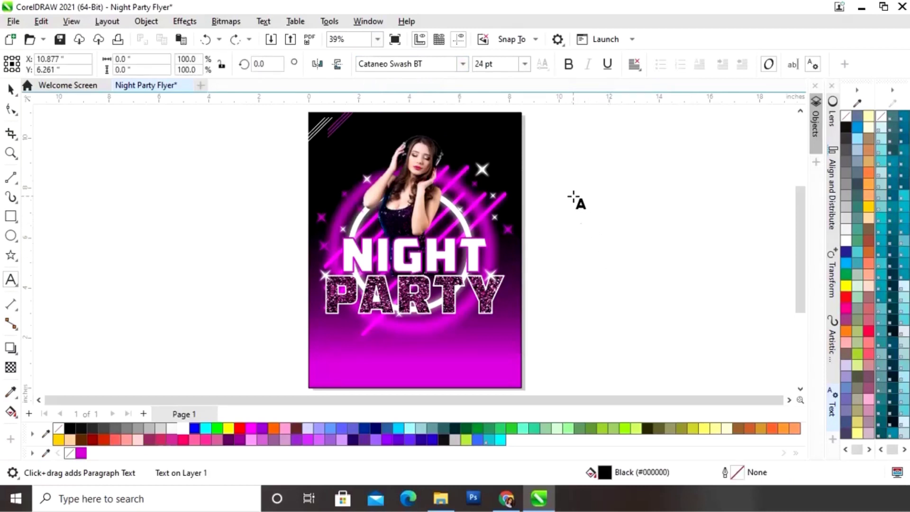
{"action": "type", "text": "MG C"}
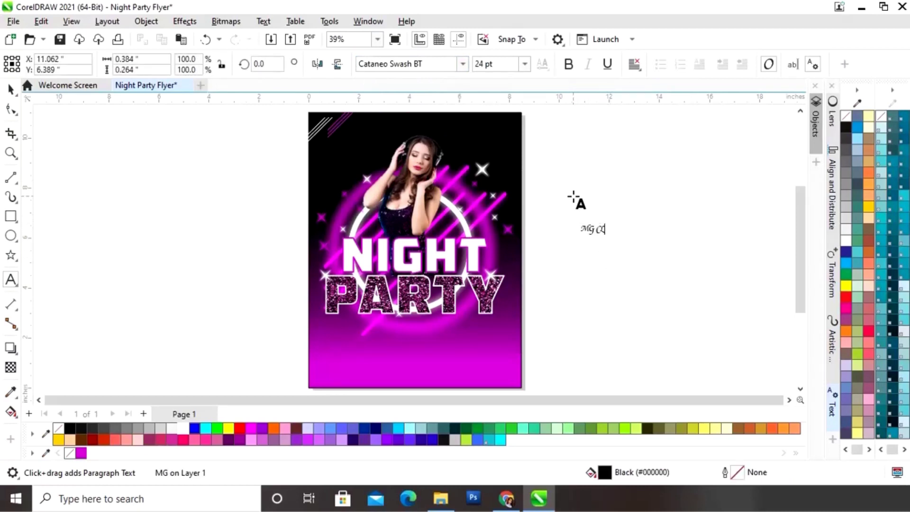
{"action": "type", "text": "LUB"}
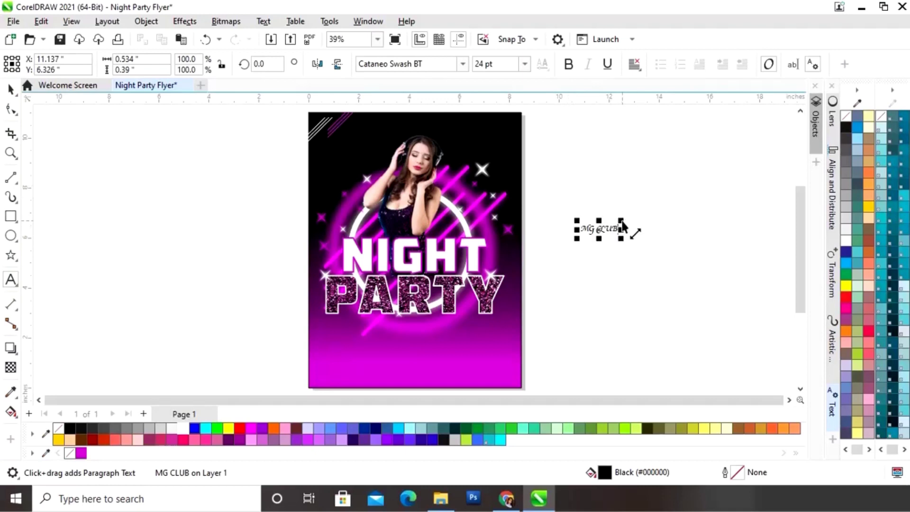
{"action": "mouse_move", "coordinate": [621, 226]}
{"action": "left_mouse_down"}
{"action": "mouse_move", "coordinate": [697, 193]}
{"action": "mouse_move", "coordinate": [691, 205]}
{"action": "mouse_move", "coordinate": [679, 197]}
{"action": "mouse_move", "coordinate": [666, 222]}
{"action": "mouse_move", "coordinate": [620, 222]}
{"action": "left_mouse_up"}
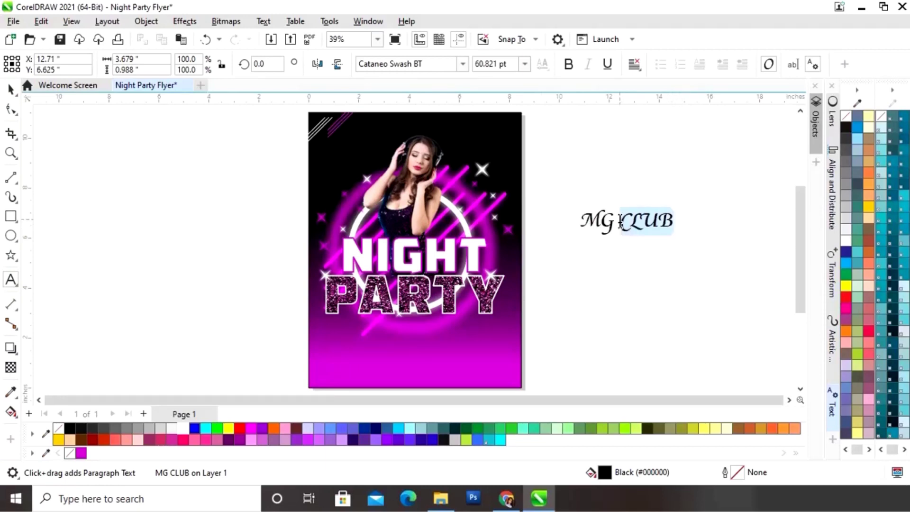
{"action": "left_click", "coordinate": [82, 457]}
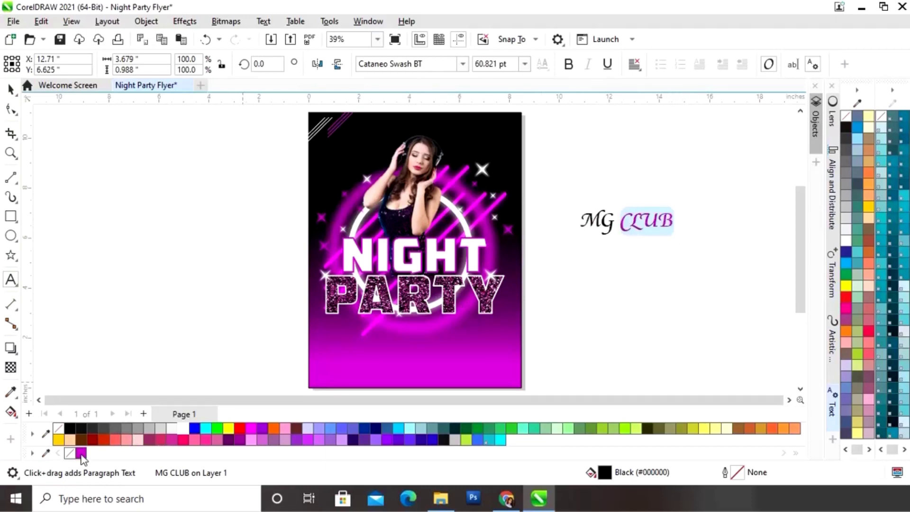
{"action": "left_click", "coordinate": [11, 89]}
Make the letters MG in the header white
{"action": "left_click", "coordinate": [11, 280]}
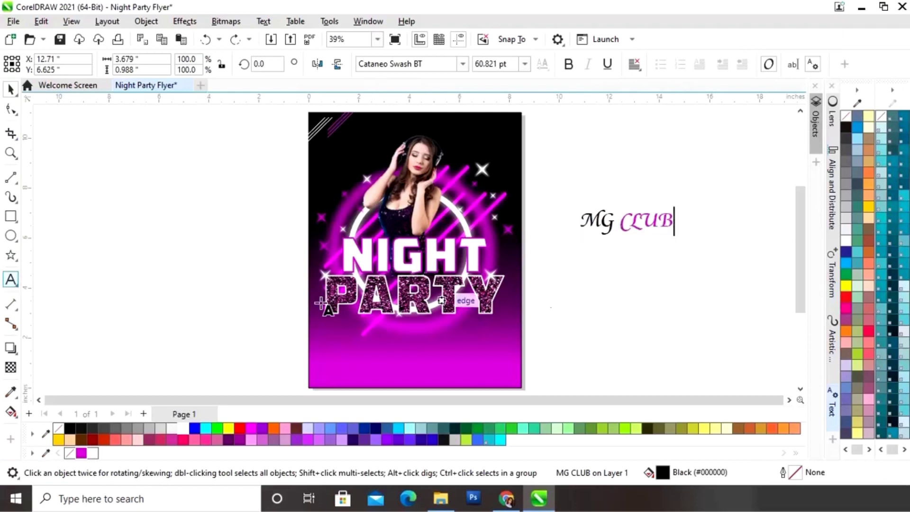
{"action": "left_click_drag", "start_coordinate": [615, 229], "coordinate": [575, 234]}
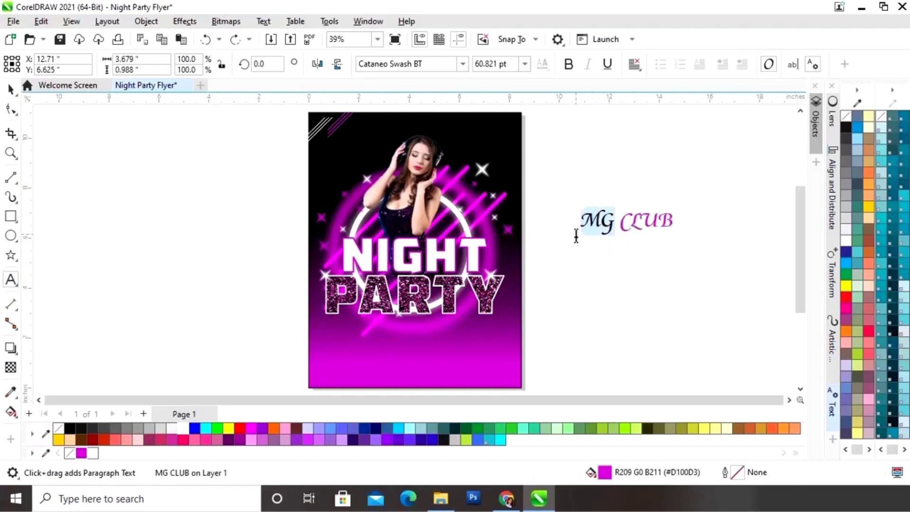
{"action": "left_click", "coordinate": [92, 453]}
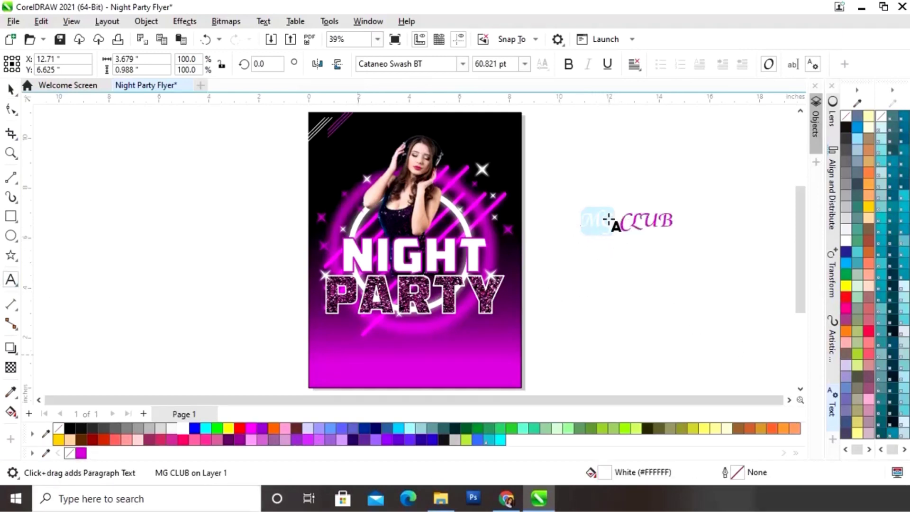
{"action": "left_click", "coordinate": [11, 88]}
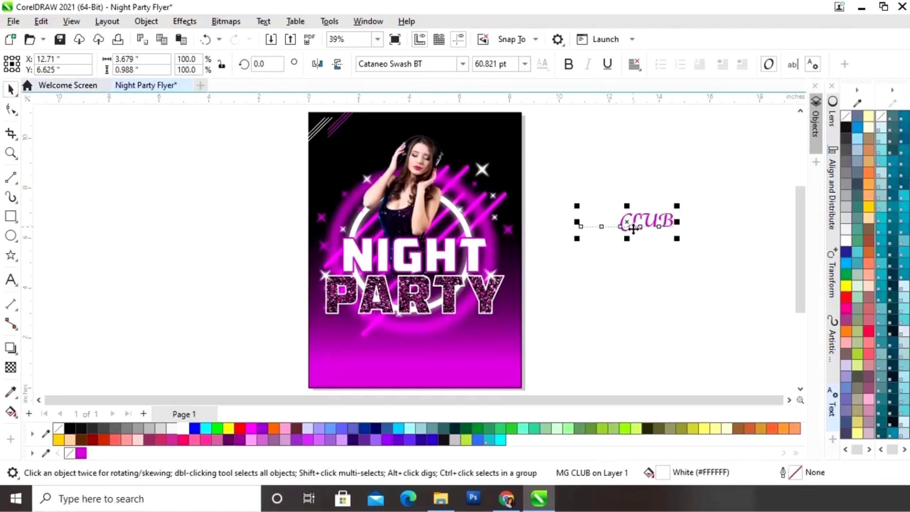
Move MG CLUB to the top of the flyer and shrink it to about two thirds
{"action": "left_click_drag", "start_coordinate": [626, 224], "coordinate": [420, 129]}
{"action": "key", "text": "z"}
{"action": "left_click_drag", "start_coordinate": [355, 154], "coordinate": [500, 124]}
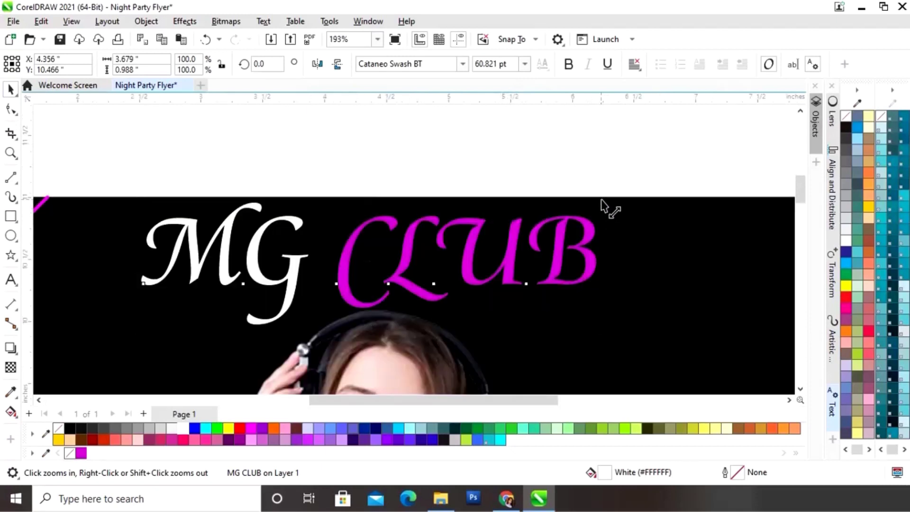
{"action": "left_click_drag", "start_coordinate": [603, 203], "coordinate": [488, 250]}
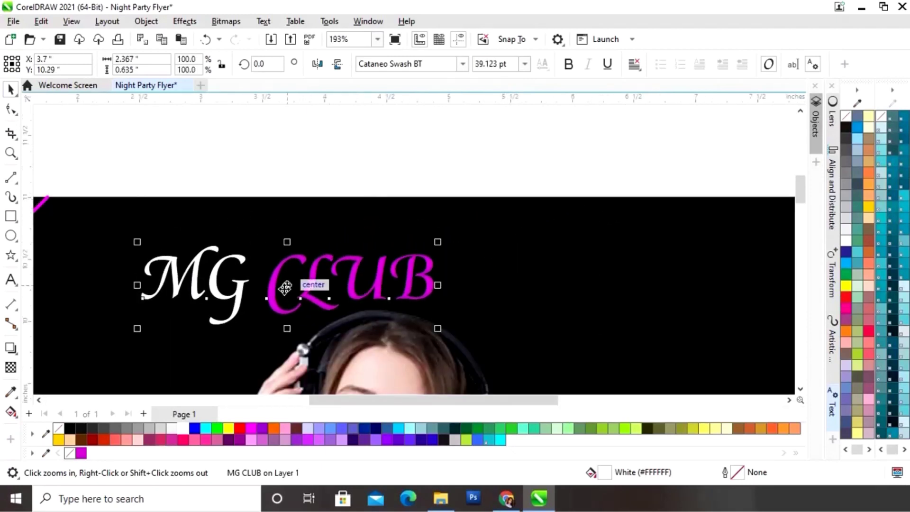
{"action": "left_click_drag", "start_coordinate": [289, 285], "coordinate": [380, 250]}
{"action": "left_click", "coordinate": [509, 169]}
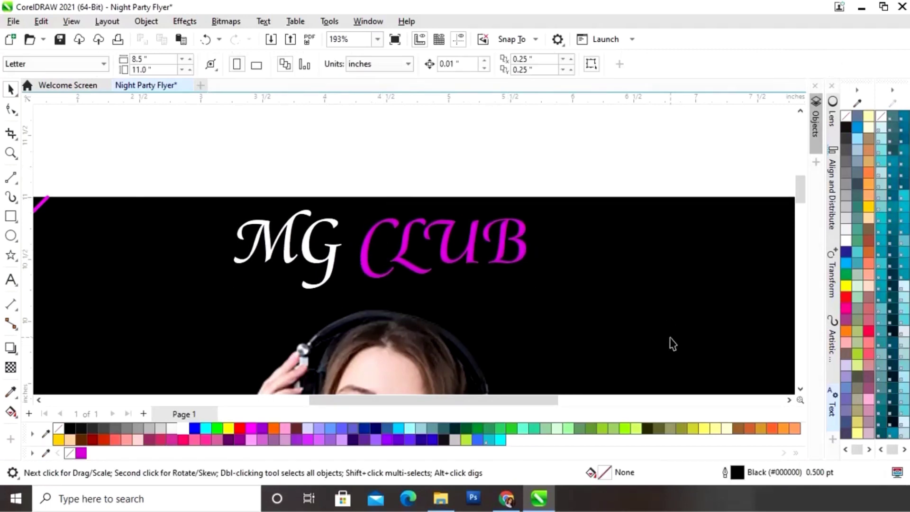
{"action": "key", "text": "shift+F4"}
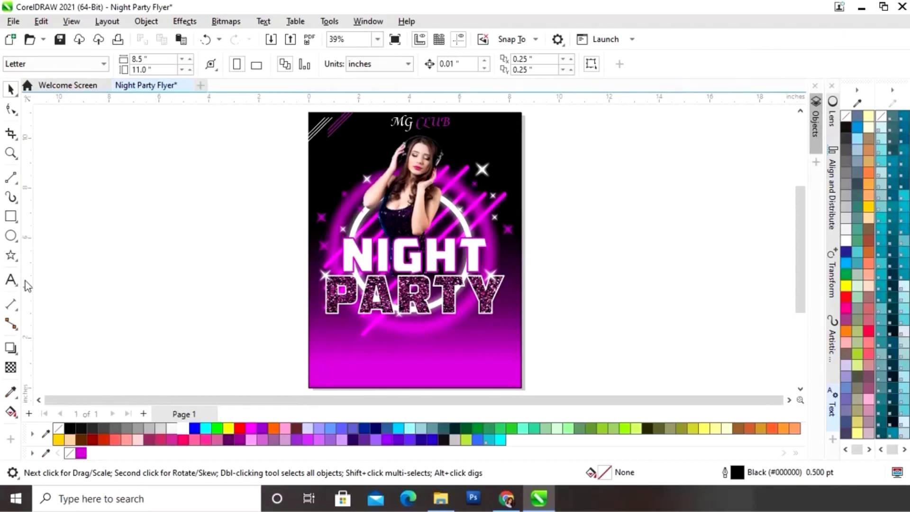
Type 'Presents' as a new text object in the BernhardTango BT font
{"action": "left_click", "coordinate": [11, 280]}
{"action": "left_click", "coordinate": [573, 240]}
{"action": "left_click", "coordinate": [462, 64]}
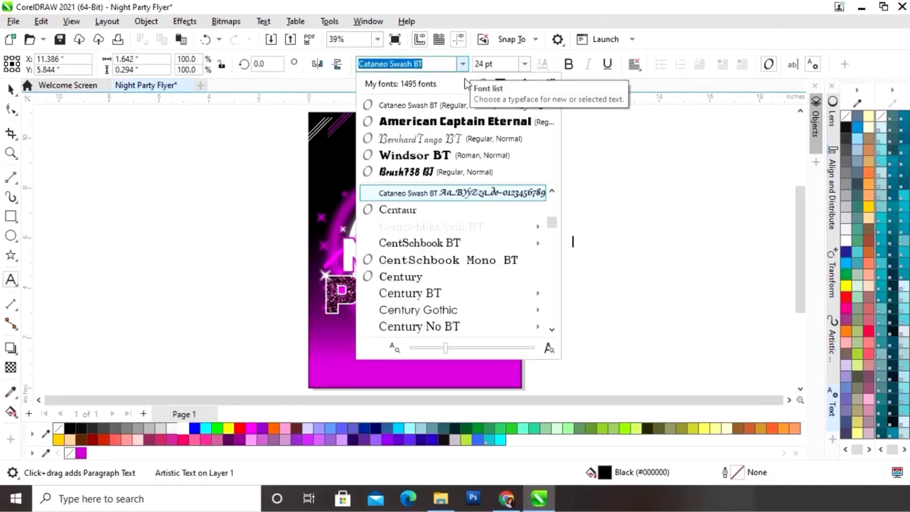
{"action": "left_click", "coordinate": [462, 139]}
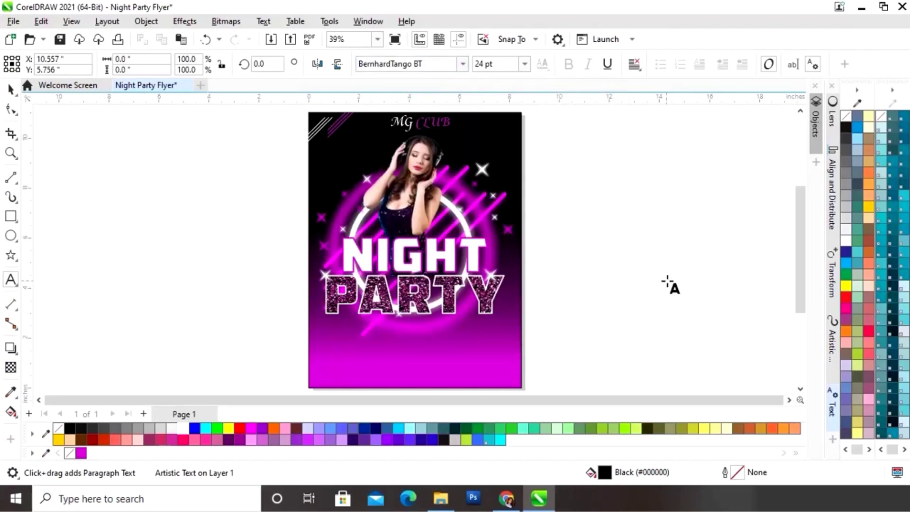
{"action": "type", "text": "Present"}
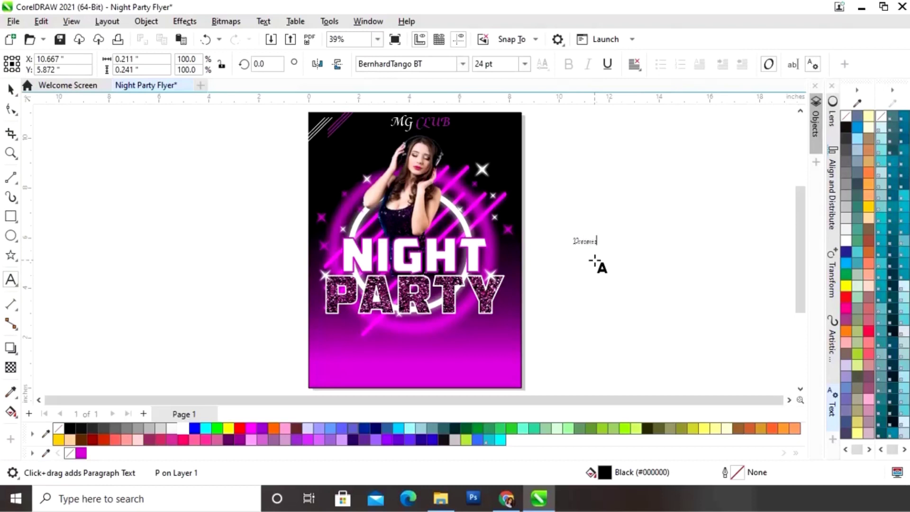
{"action": "left_click", "coordinate": [11, 89]}
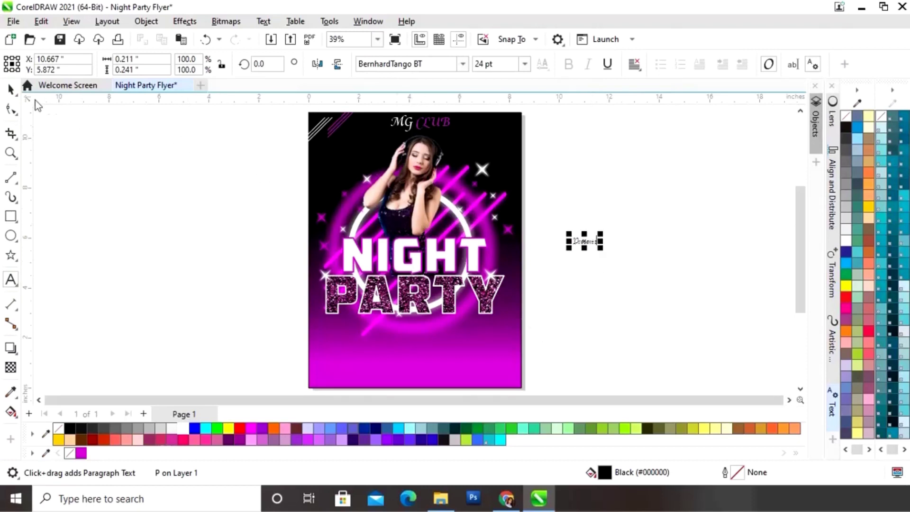
Enlarge the Presents text, move it to the flyer's top, and make it white
{"action": "left_click_drag", "start_coordinate": [602, 237], "coordinate": [647, 216]}
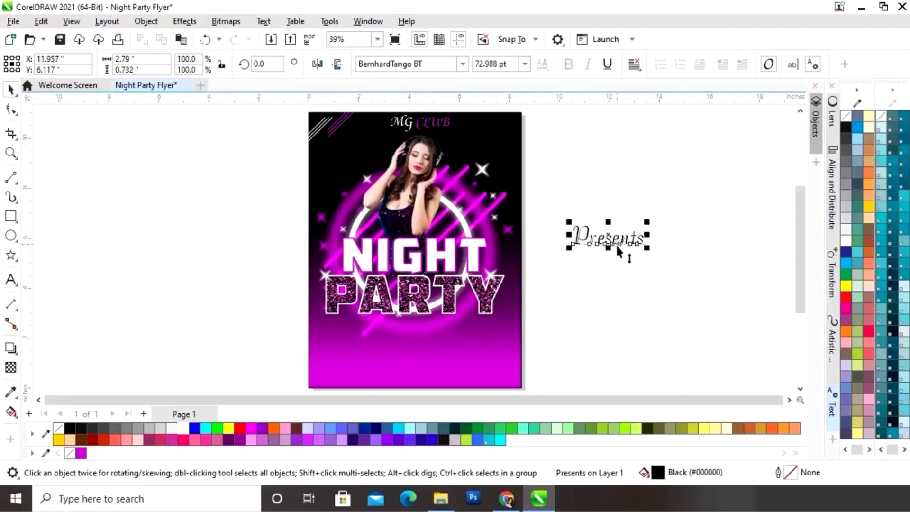
{"action": "left_click_drag", "start_coordinate": [615, 243], "coordinate": [477, 141]}
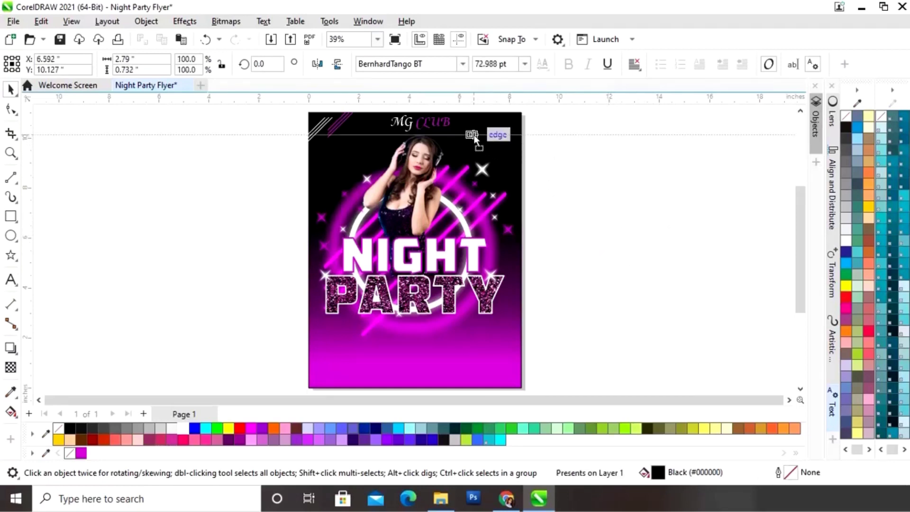
{"action": "left_click", "coordinate": [185, 429]}
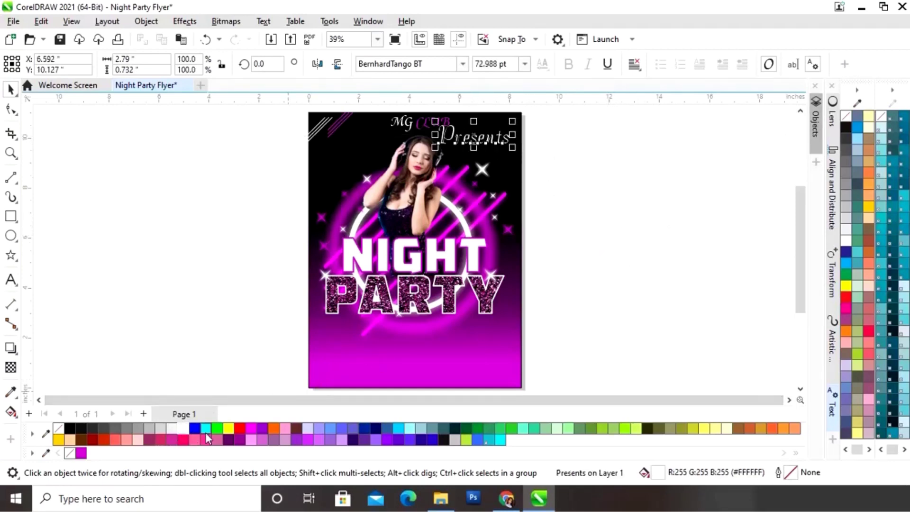
Shrink Presents to about 33.6 pt and tuck it just beneath MG CLUB
{"action": "key", "text": "F2"}
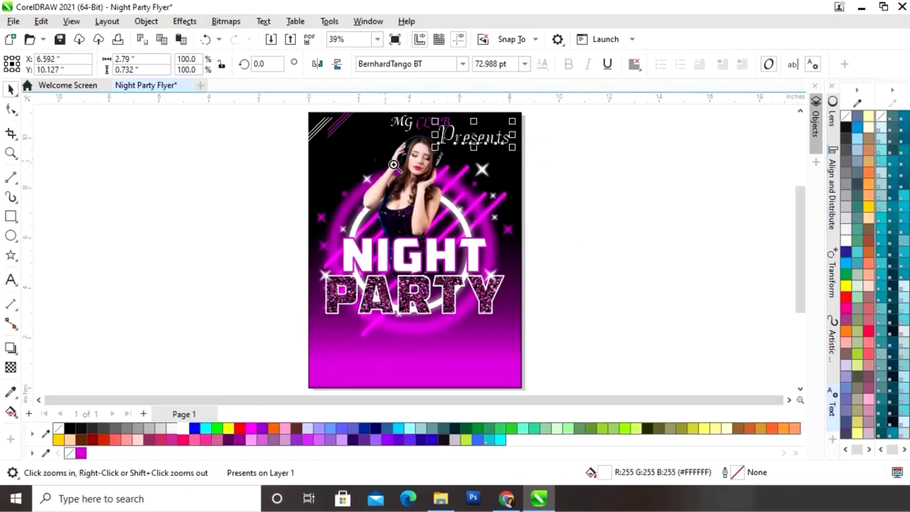
{"action": "left_click_drag", "start_coordinate": [397, 164], "coordinate": [544, 131]}
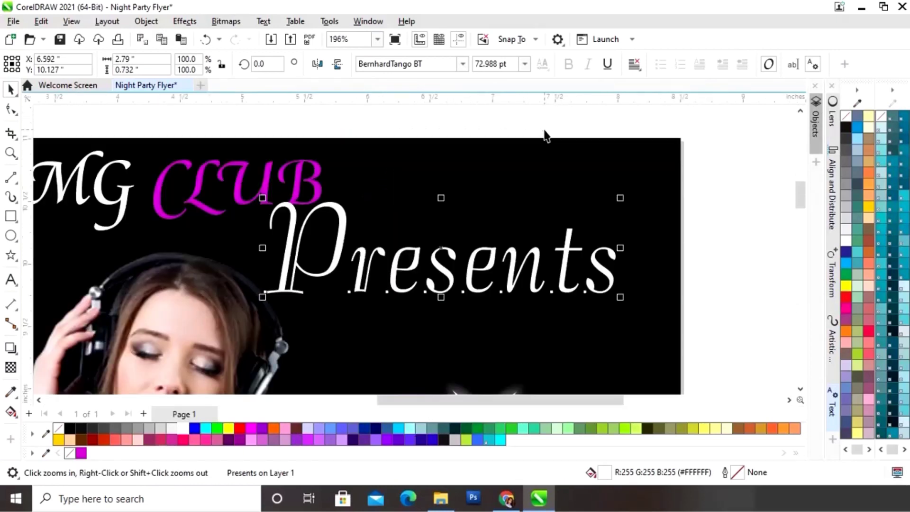
{"action": "left_click_drag", "start_coordinate": [620, 198], "coordinate": [505, 248]}
{"action": "left_click_drag", "start_coordinate": [356, 275], "coordinate": [318, 245]}
{"action": "left_click_drag", "start_coordinate": [426, 205], "coordinate": [423, 213]}
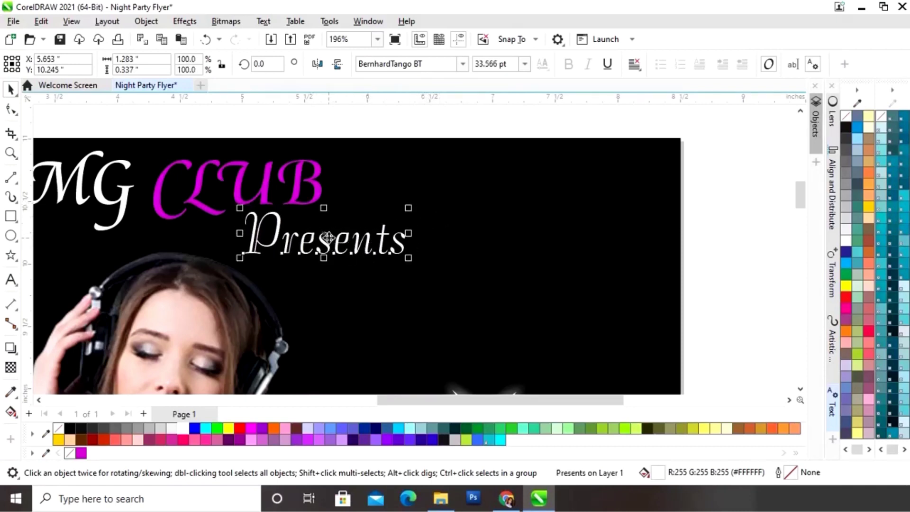
{"action": "left_click_drag", "start_coordinate": [328, 237], "coordinate": [331, 232]}
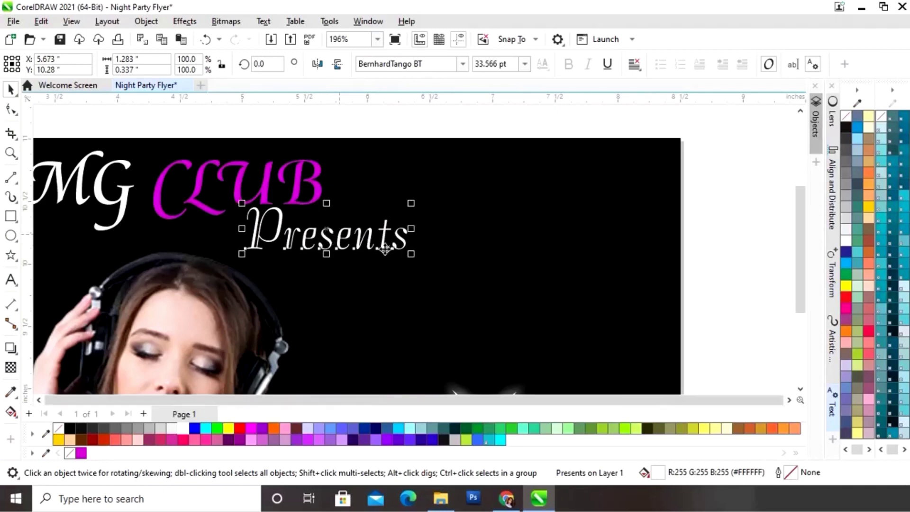
{"action": "key", "text": "shift+F4"}
{"action": "left_click", "coordinate": [613, 223]}
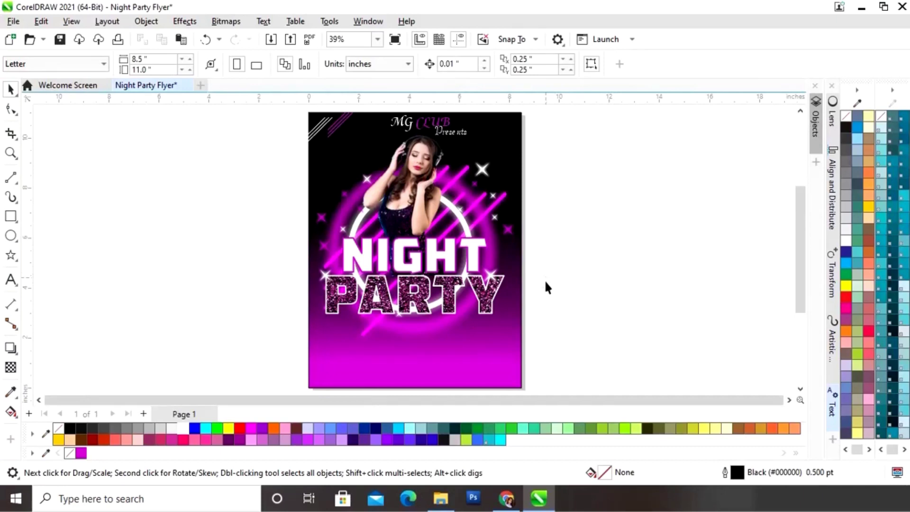
Start the date text SAT. JULY 21ST. in American Captain Eternal beside the flyer
{"action": "left_click", "coordinate": [10, 280]}
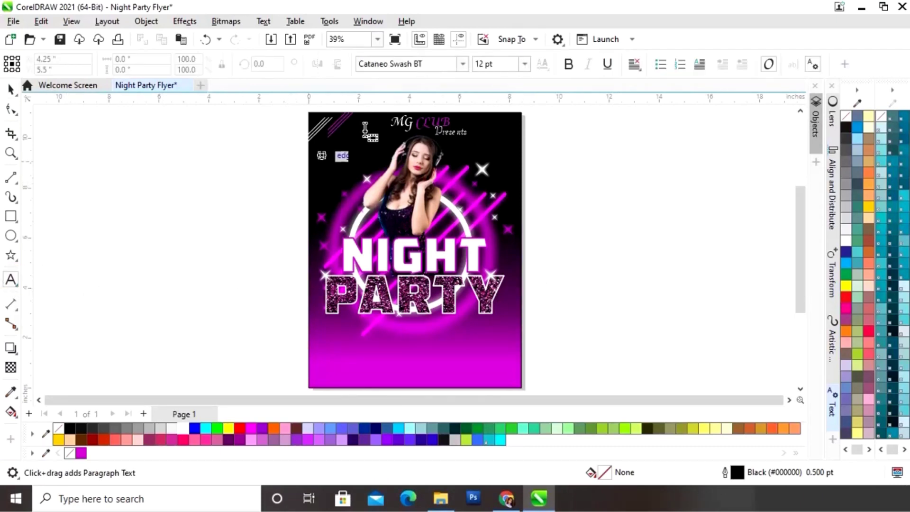
{"action": "left_click", "coordinate": [462, 64]}
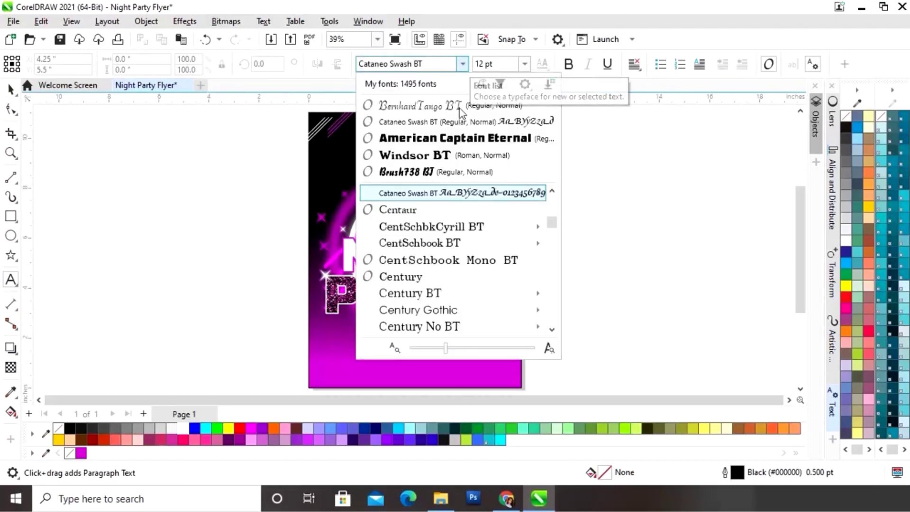
{"action": "left_click", "coordinate": [455, 138]}
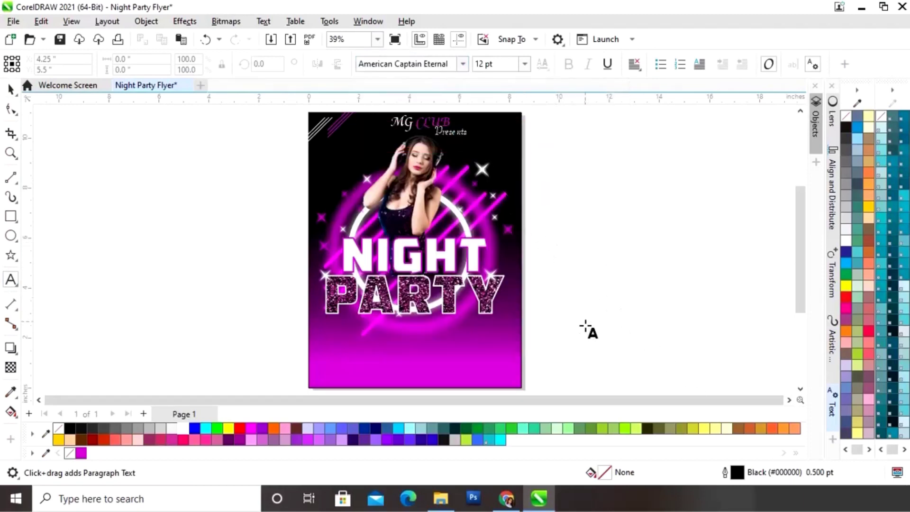
{"action": "left_click", "coordinate": [558, 304]}
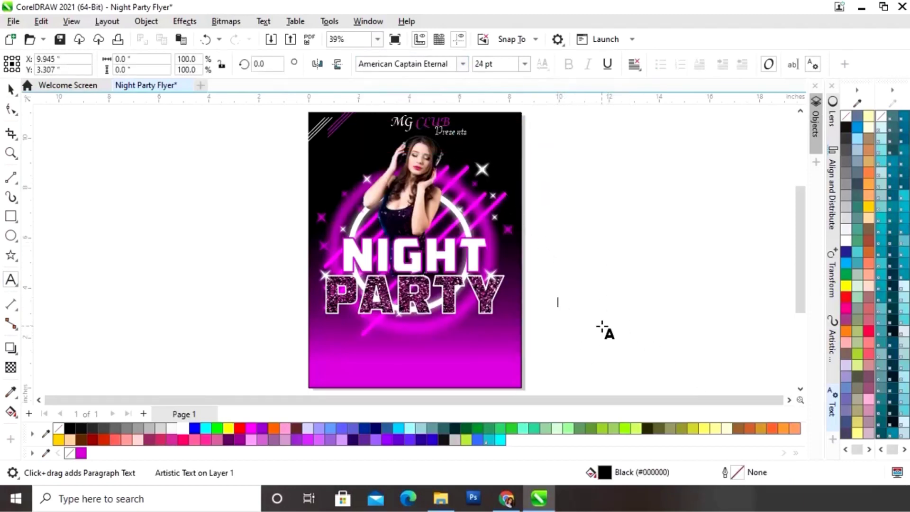
{"action": "type", "text": "SAT. JULY 21ST. MG CLUB"}
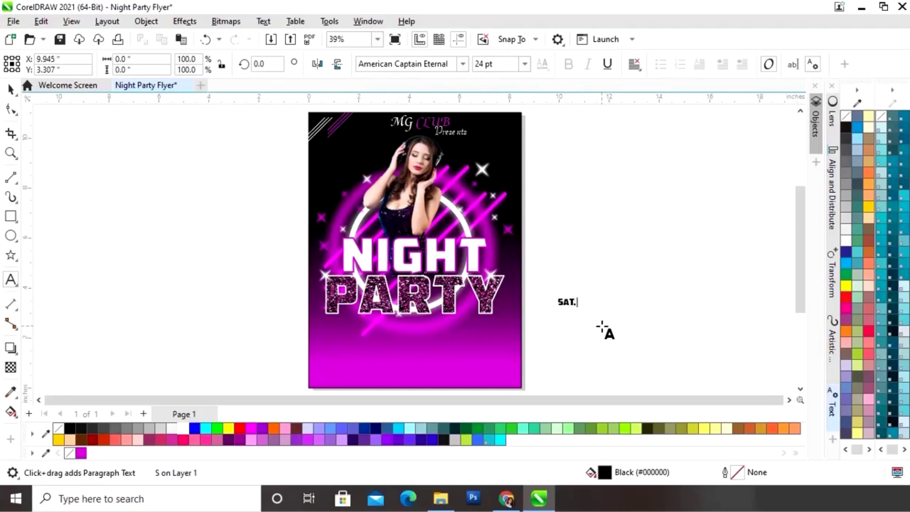
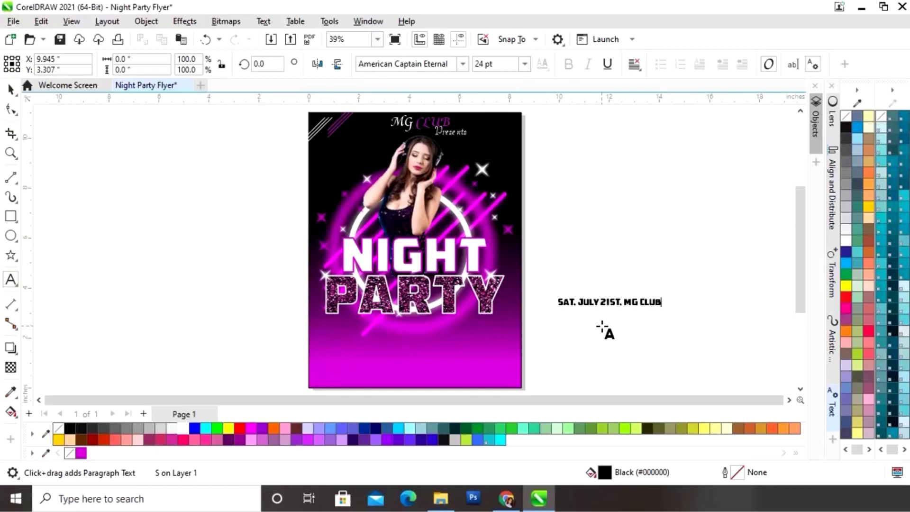
Scale the date line to about 34 pt, move it under PARTY on the flyer, and make it white
{"action": "left_click", "coordinate": [11, 90]}
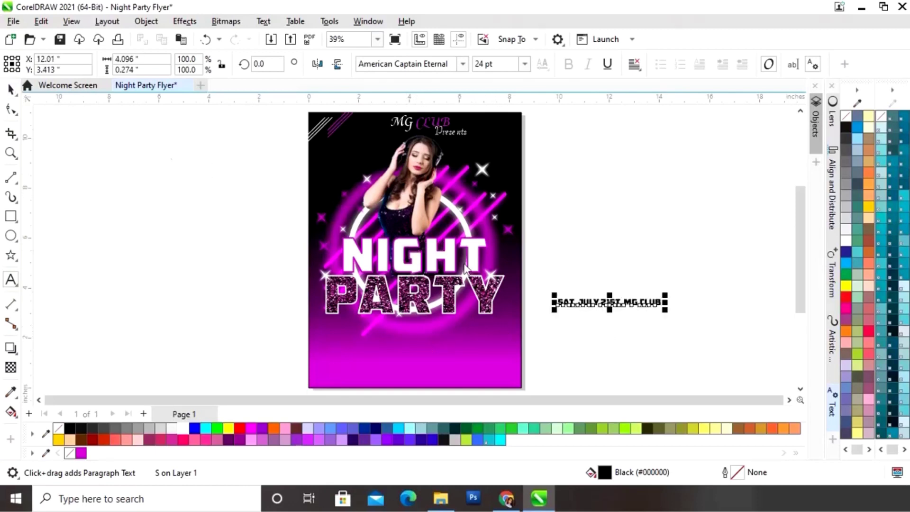
{"action": "left_click_drag", "start_coordinate": [665, 299], "coordinate": [713, 287]}
{"action": "left_click_drag", "start_coordinate": [635, 300], "coordinate": [417, 336]}
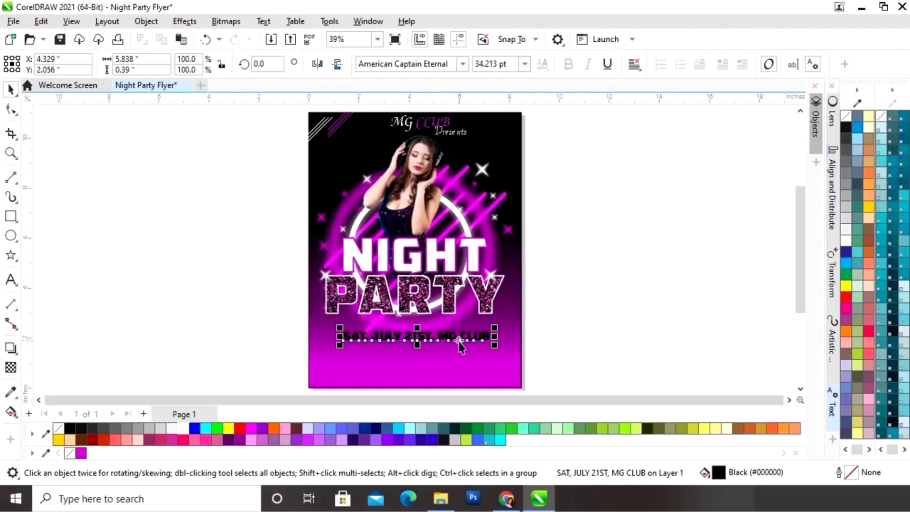
{"action": "left_click", "coordinate": [181, 427]}
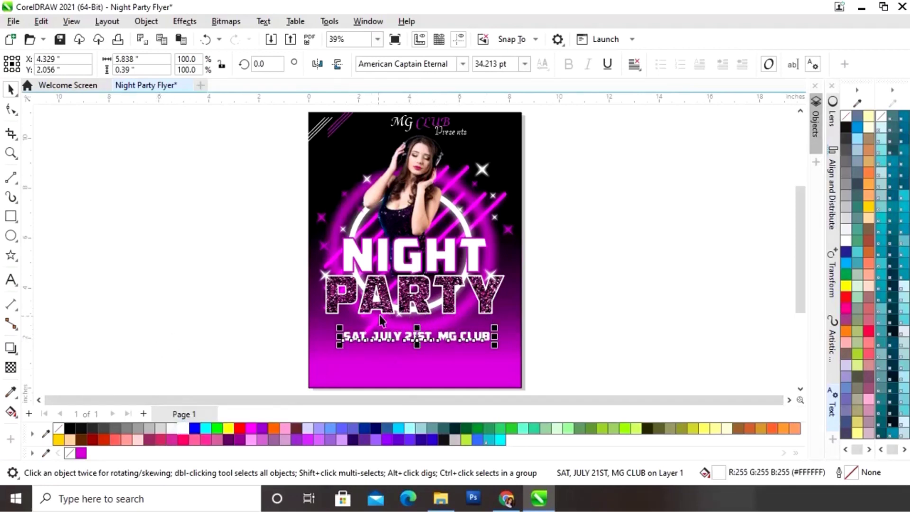
{"action": "left_click", "coordinate": [691, 296]}
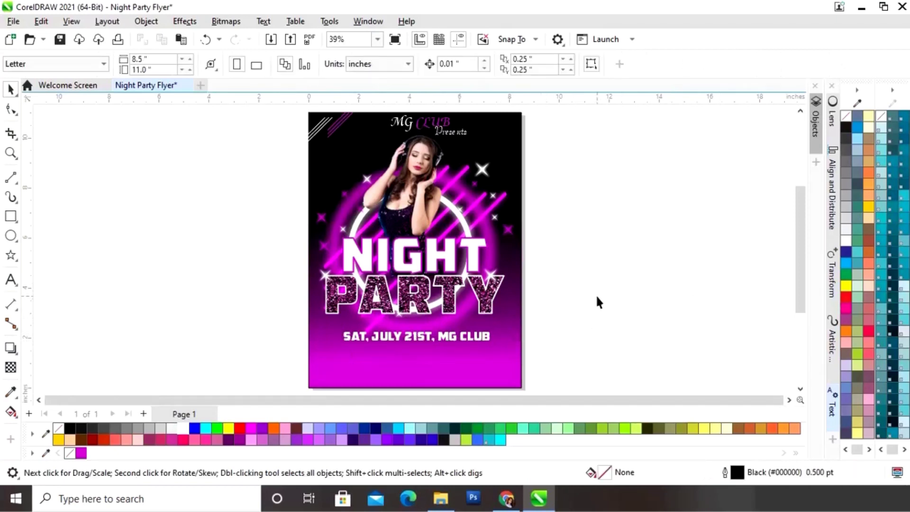
Type LIVE MUSIC ALL NIGHT in Arial beside the page
{"action": "left_click", "coordinate": [11, 279]}
{"action": "left_click", "coordinate": [463, 64]}
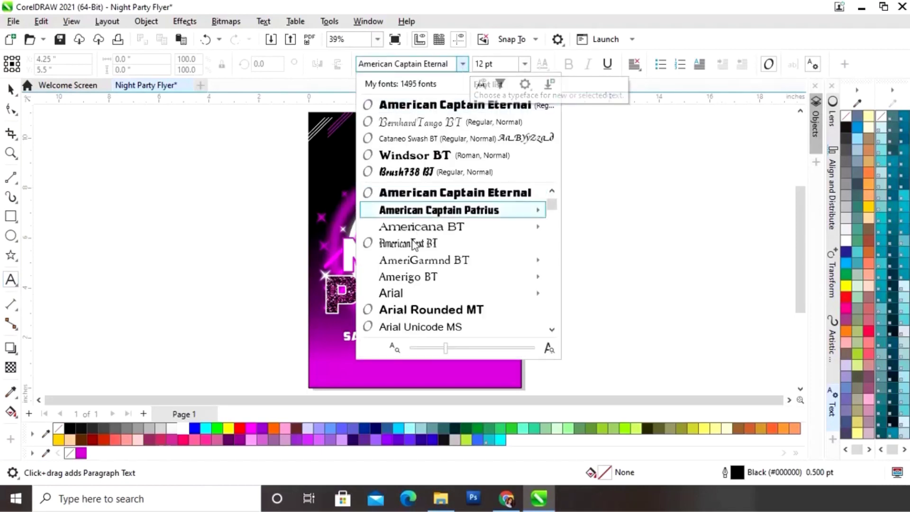
{"action": "mouse_move", "coordinate": [396, 293]}
{"action": "left_click", "coordinate": [503, 289]}
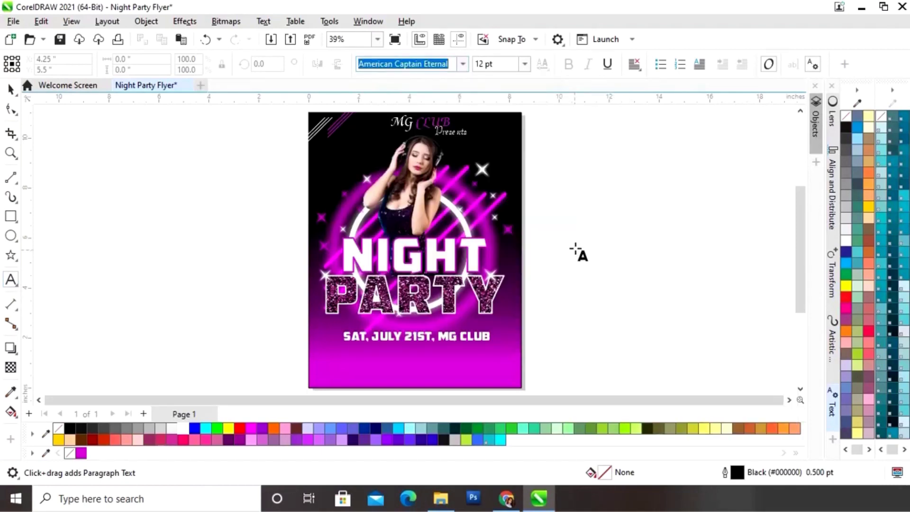
{"action": "left_click", "coordinate": [563, 292]}
{"action": "type", "text": "LIVE MUSIC ALL NIGHT"}
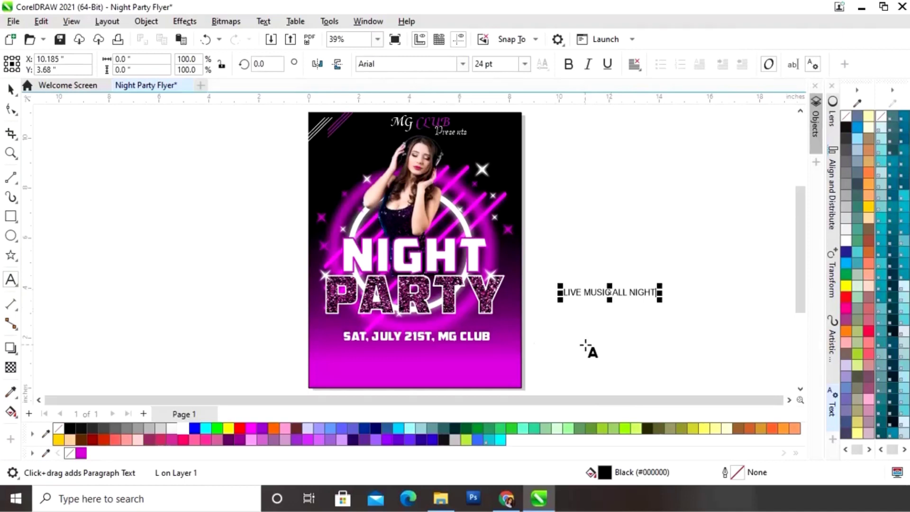
Position LIVE MUSIC ALL NIGHT centred just below the date line
{"action": "left_click", "coordinate": [10, 90]}
{"action": "left_click_drag", "start_coordinate": [609, 292], "coordinate": [411, 345]}
{"action": "left_click_drag", "start_coordinate": [293, 235], "coordinate": [615, 347]}
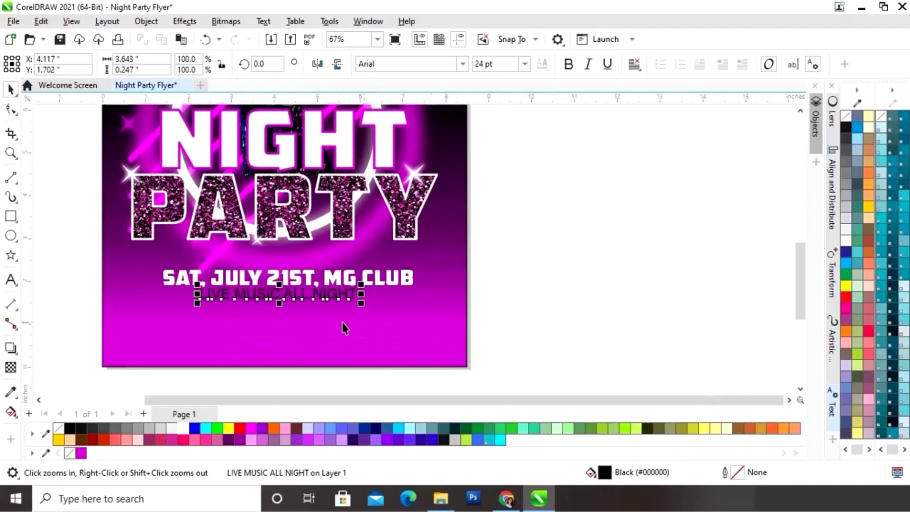
{"action": "left_click_drag", "start_coordinate": [278, 294], "coordinate": [276, 298]}
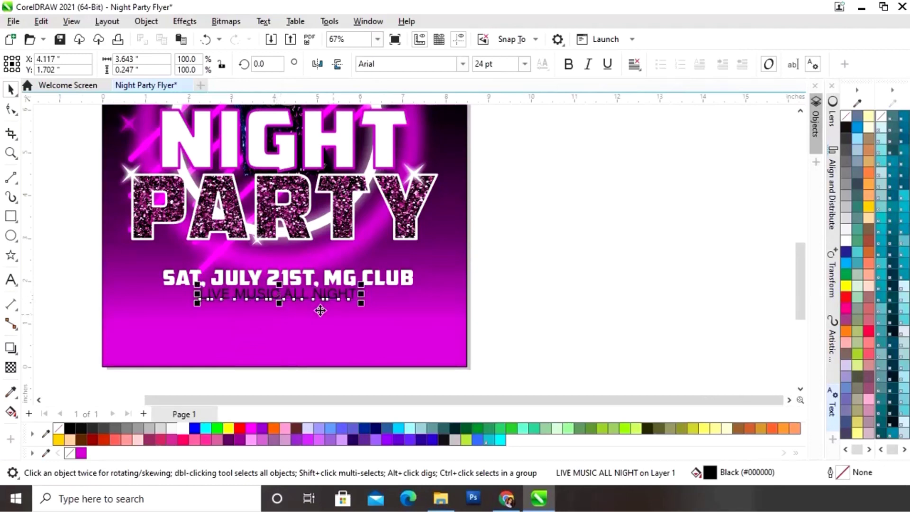
{"action": "key", "text": "Down"}
{"action": "key", "text": "Down"}
{"action": "key", "text": "Down"}
{"action": "key", "text": "Down"}
{"action": "key", "text": "Down"}
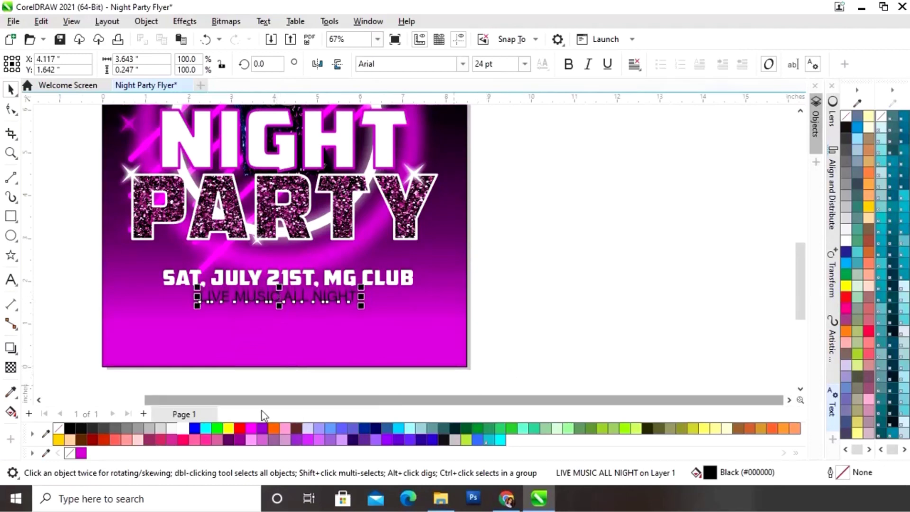
Make LIVE MUSIC ALL NIGHT white and bold, then begin a new text line beside the page
{"action": "left_click", "coordinate": [182, 429]}
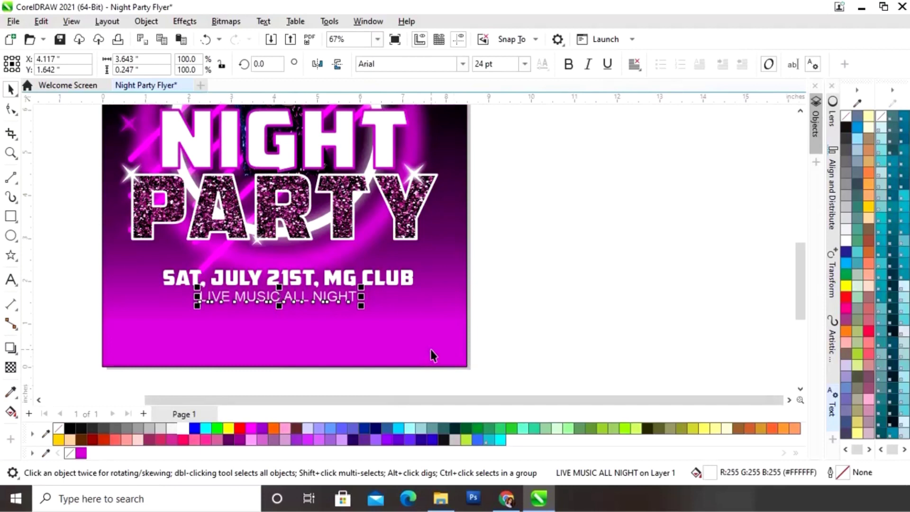
{"action": "left_click", "coordinate": [570, 69]}
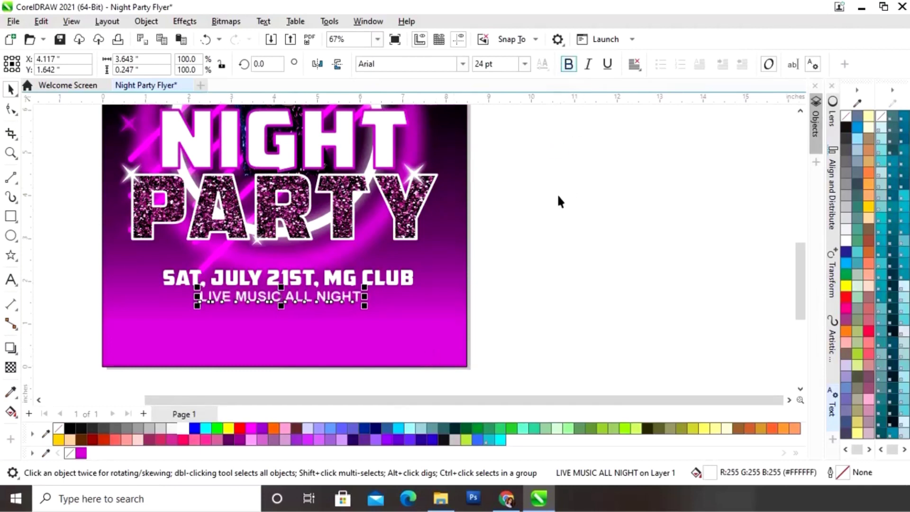
{"action": "left_click", "coordinate": [553, 244]}
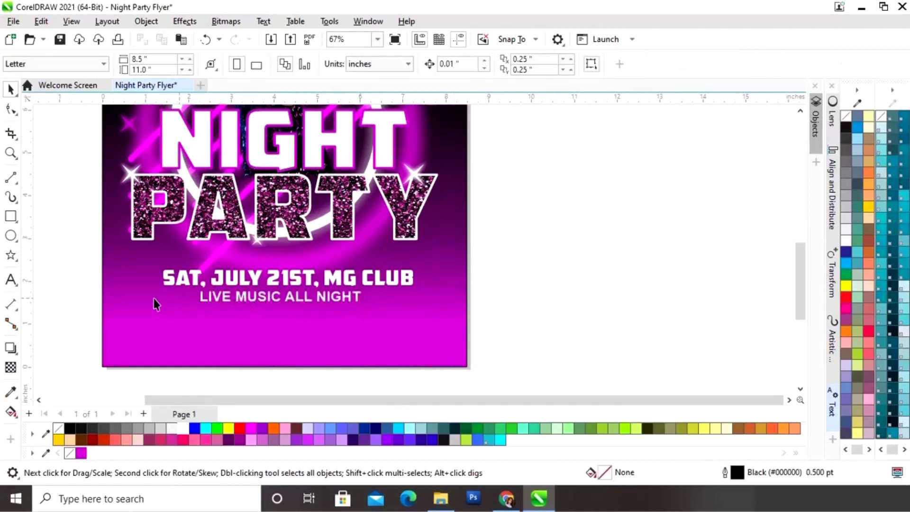
{"action": "left_click", "coordinate": [10, 280]}
{"action": "left_click", "coordinate": [551, 279]}
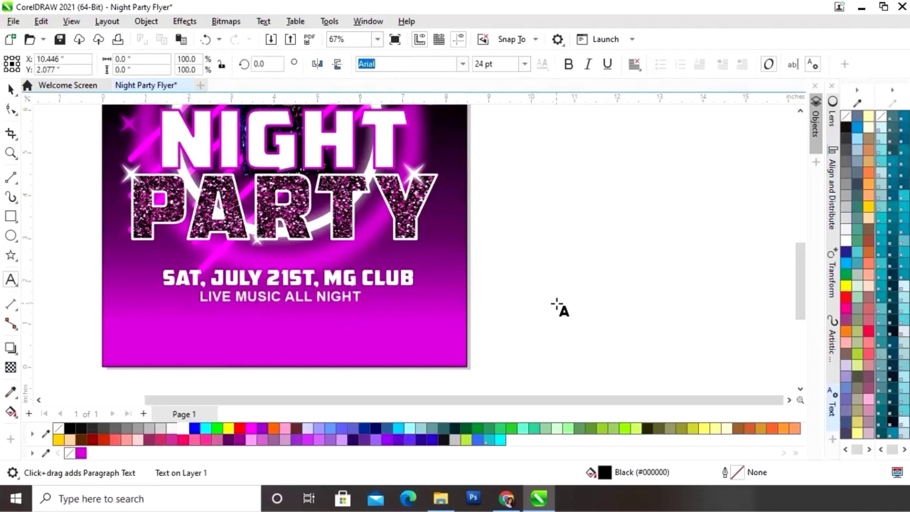
Type BY, place it under LIVE MUSIC ALL NIGHT, and make it white
{"action": "type", "text": "BY"}
{"action": "left_click", "coordinate": [10, 89]}
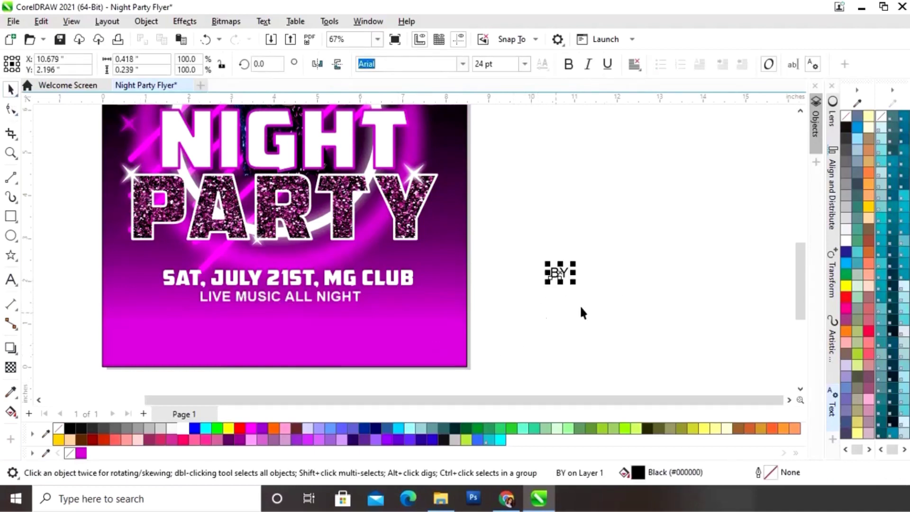
{"action": "left_click_drag", "start_coordinate": [555, 273], "coordinate": [316, 316]}
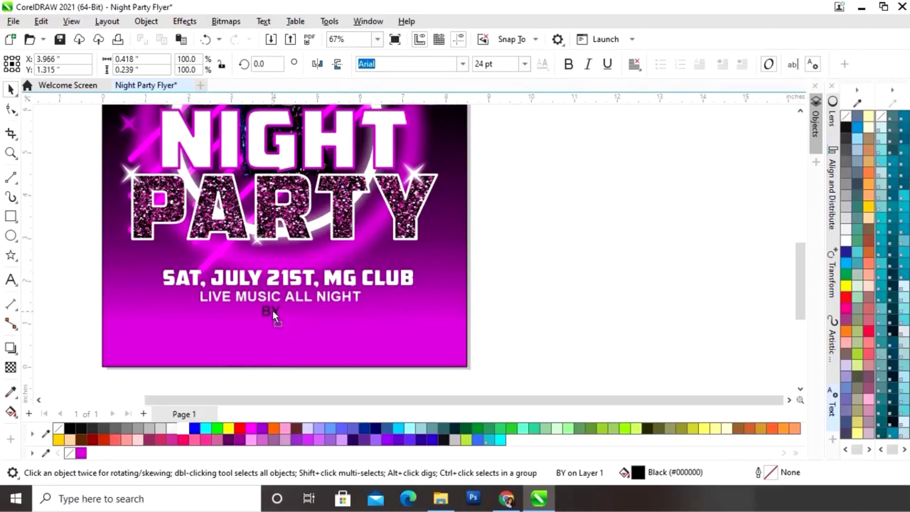
{"action": "left_click_drag", "start_coordinate": [275, 310], "coordinate": [275, 310]}
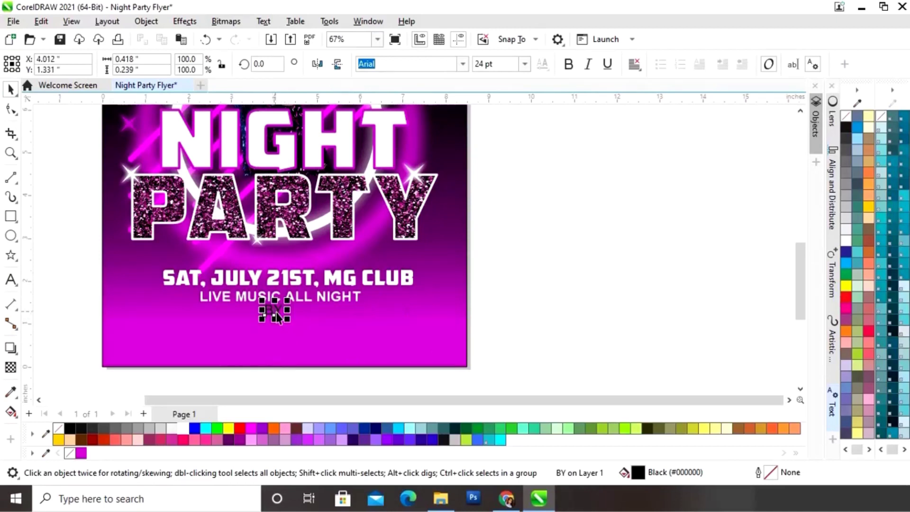
{"action": "left_click", "coordinate": [184, 428]}
{"action": "left_click", "coordinate": [544, 226]}
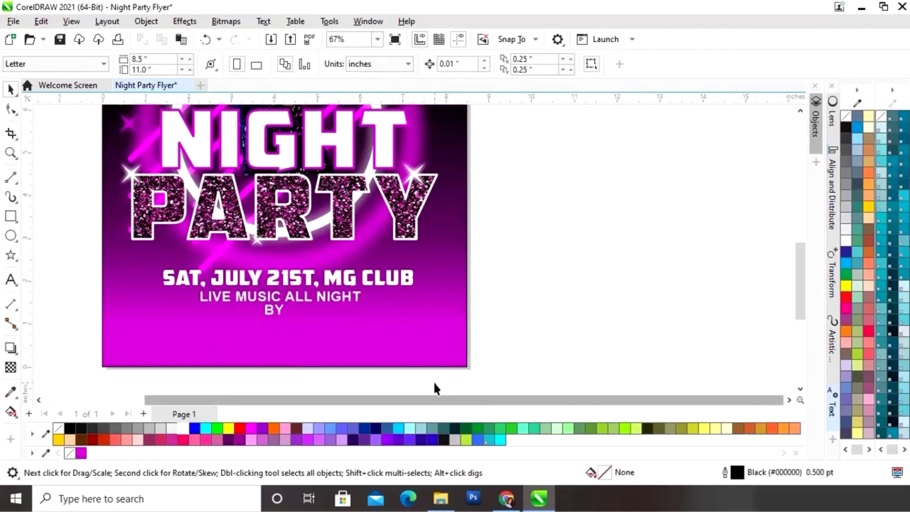
Select the whole flyer design and scale it down to about 95%
{"action": "key", "text": "shift+F4"}
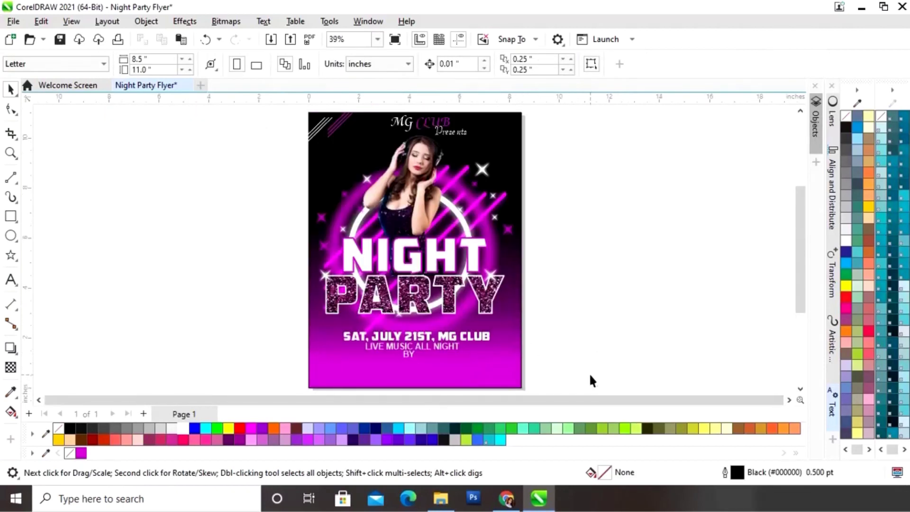
{"action": "left_click_drag", "start_coordinate": [562, 331], "coordinate": [537, 304]}
{"action": "left_click_drag", "start_coordinate": [566, 357], "coordinate": [298, 130]}
{"action": "left_click_drag", "start_coordinate": [523, 137], "coordinate": [522, 144]}
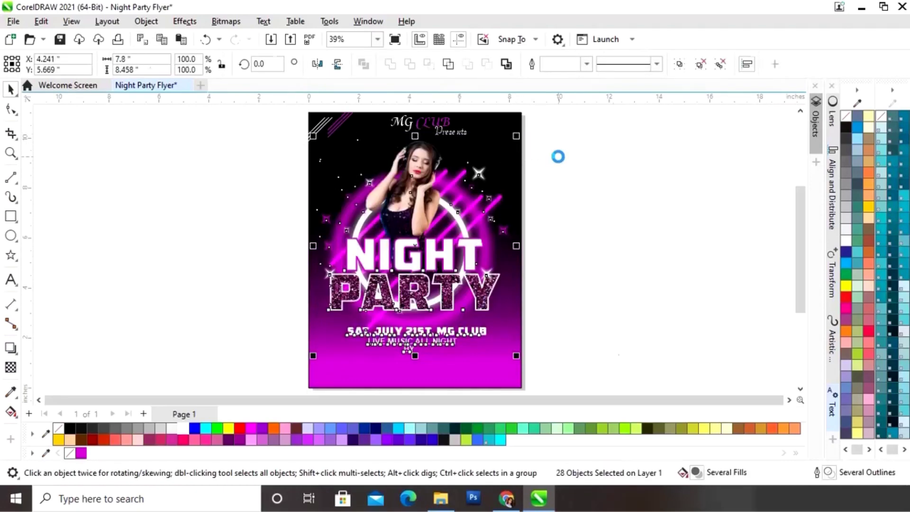
Move the three text lines under PARTY up closer to the title
{"action": "left_click", "coordinate": [596, 354]}
{"action": "left_click_drag", "start_coordinate": [328, 314], "coordinate": [307, 310]}
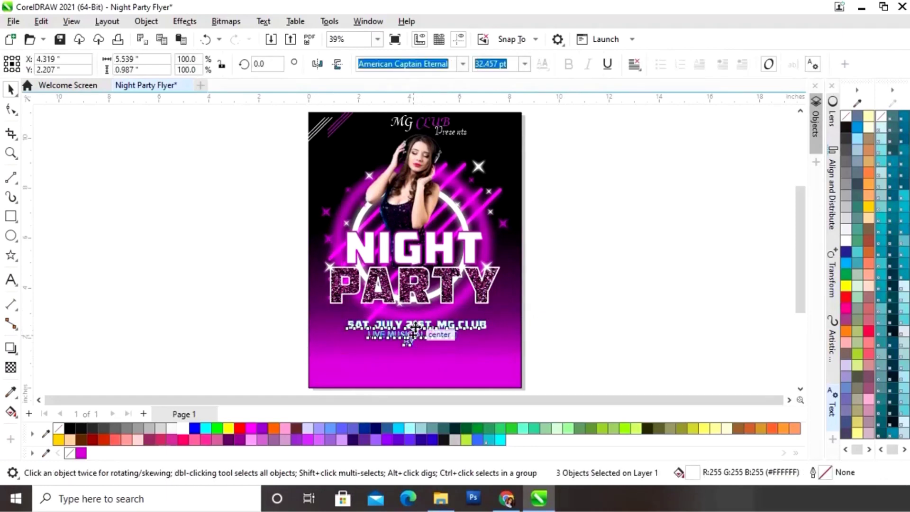
{"action": "left_click_drag", "start_coordinate": [417, 332], "coordinate": [421, 326]}
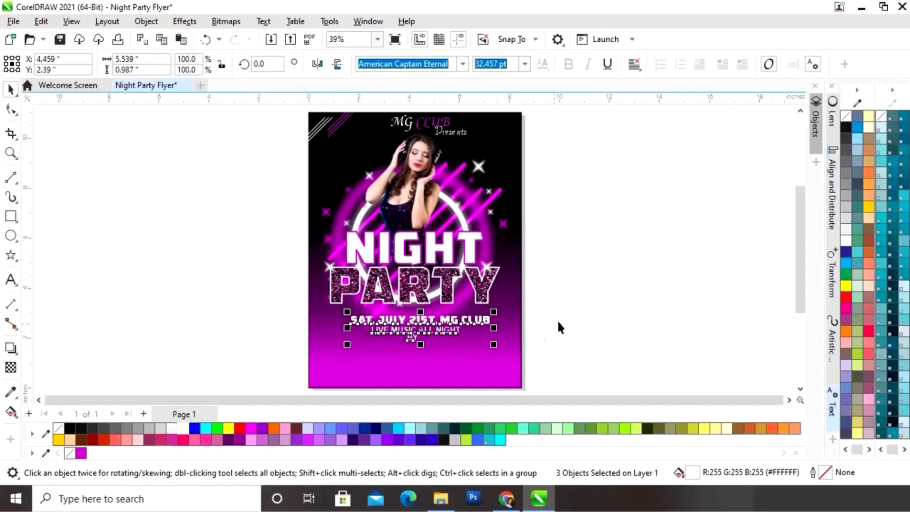
{"action": "left_click", "coordinate": [575, 318]}
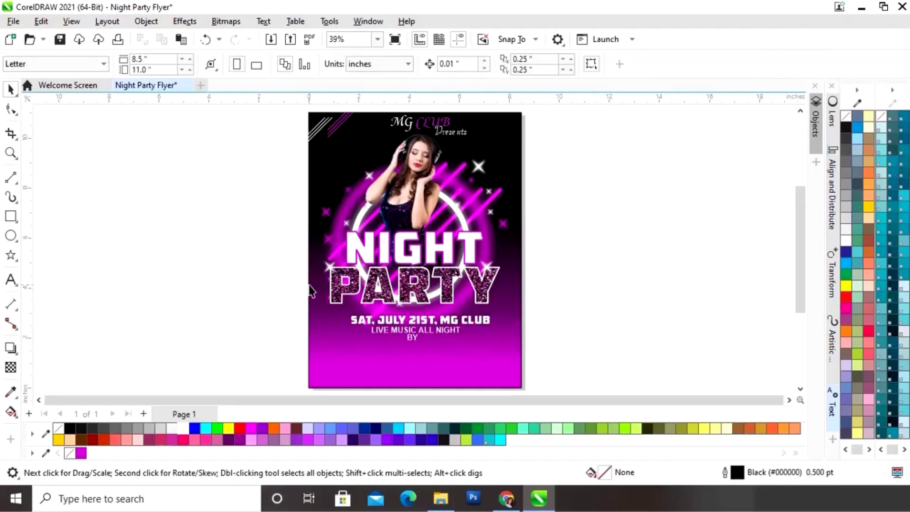
Zoom in and nudge BY and LIVE MUSIC ALL NIGHT slightly down to even the spacing
{"action": "key", "text": "z"}
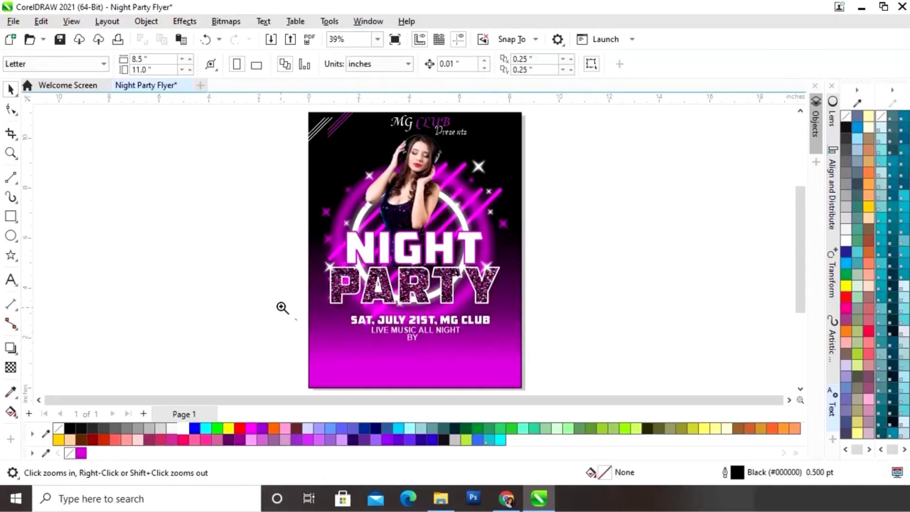
{"action": "left_click_drag", "start_coordinate": [286, 293], "coordinate": [573, 359]}
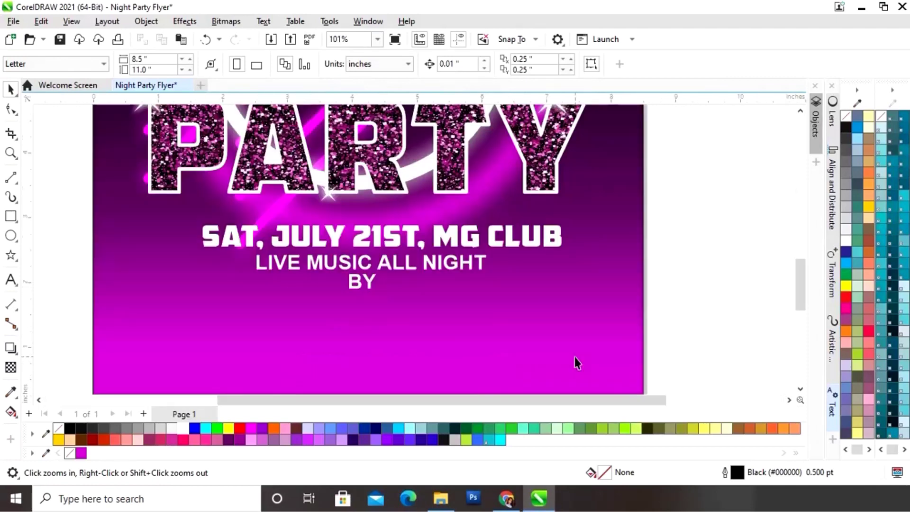
{"action": "left_click", "coordinate": [358, 286]}
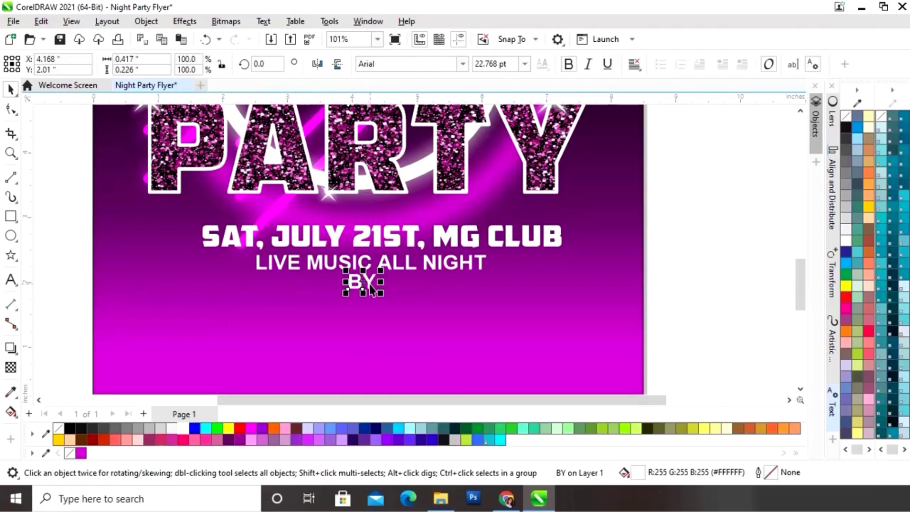
{"action": "left_click_drag", "start_coordinate": [371, 284], "coordinate": [436, 270]}
{"action": "key", "text": "Down"}
{"action": "key", "text": "Down"}
{"action": "key", "text": "Down"}
{"action": "left_click", "coordinate": [433, 267]}
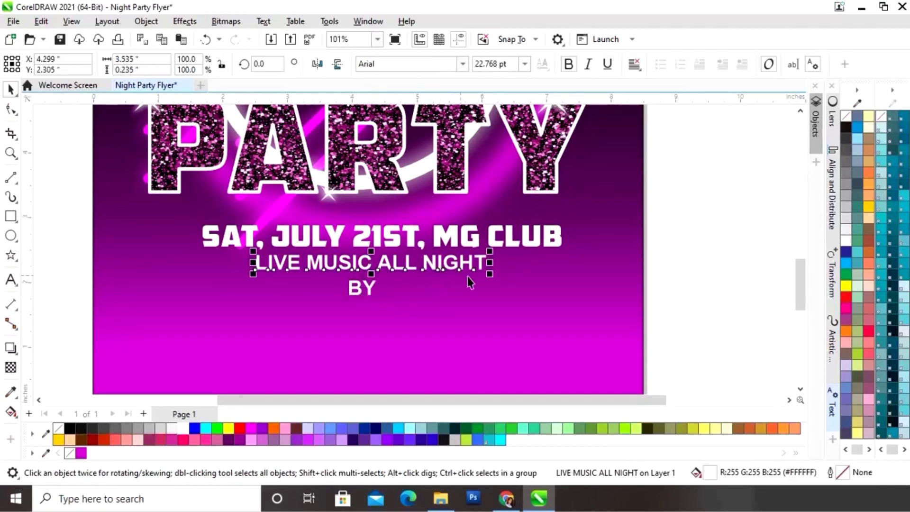
{"action": "key", "text": "Down"}
{"action": "key", "text": "Down"}
{"action": "left_click", "coordinate": [703, 269]}
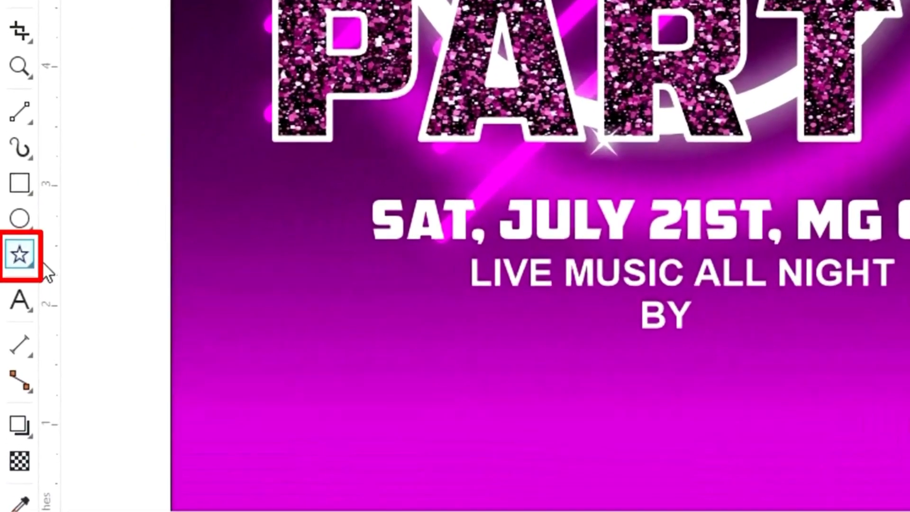
Draw a ribbon banner with the Common Shapes tool below BY, making it wider and shorter
{"action": "left_click", "coordinate": [31, 264]}
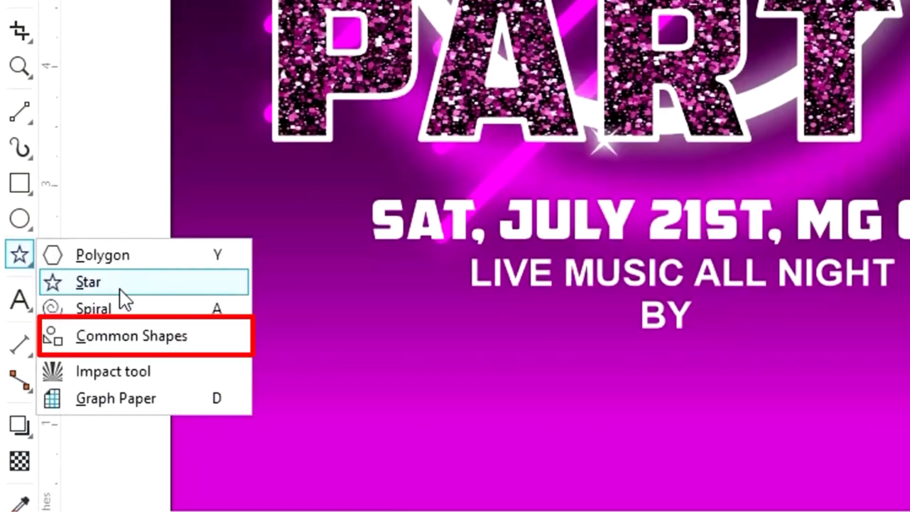
{"action": "left_click", "coordinate": [139, 342]}
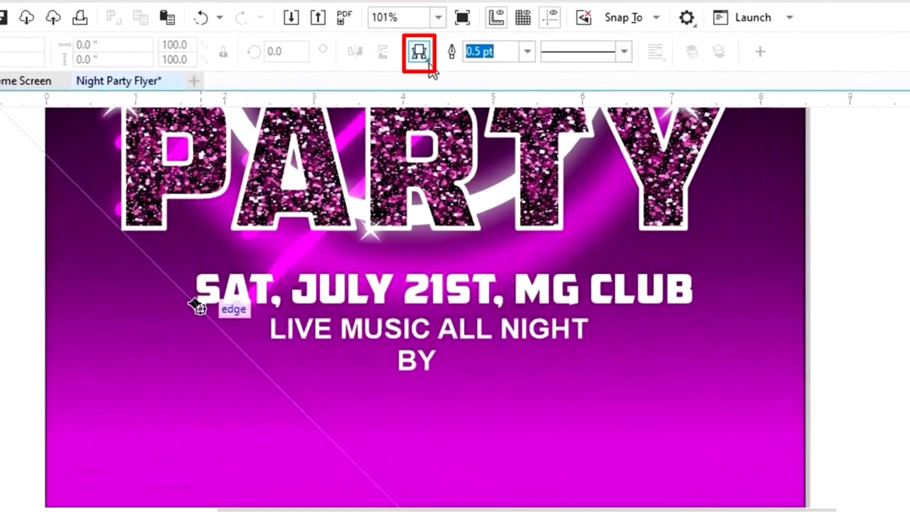
{"action": "left_click", "coordinate": [419, 52]}
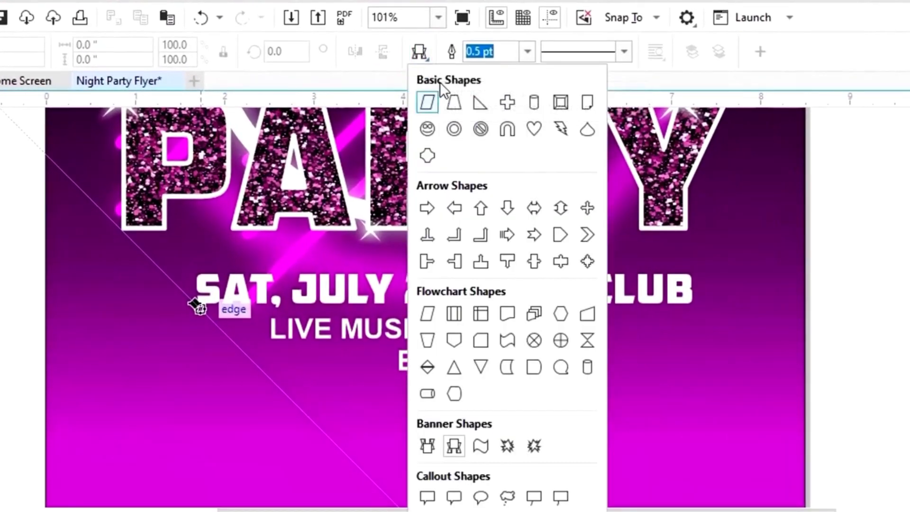
{"action": "left_click", "coordinate": [454, 447]}
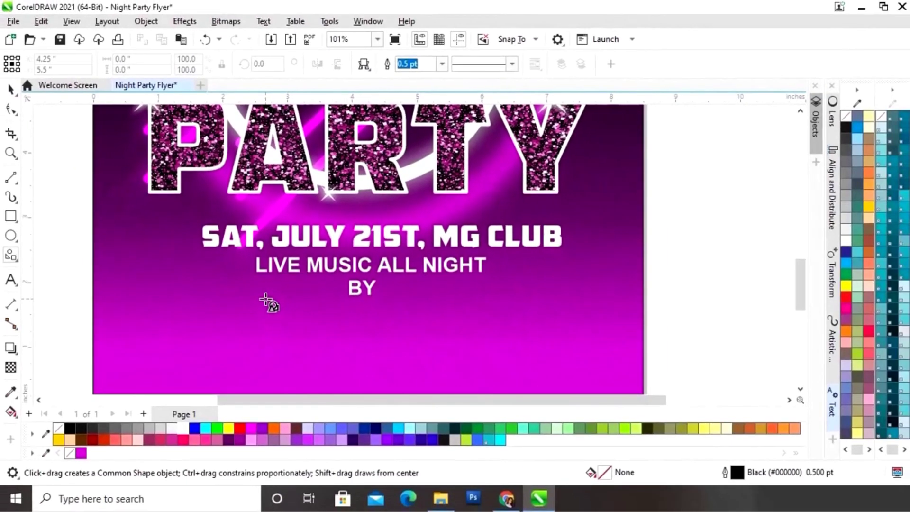
{"action": "left_click_drag", "start_coordinate": [281, 377], "coordinate": [447, 431]}
{"action": "left_click_drag", "start_coordinate": [384, 340], "coordinate": [460, 357]}
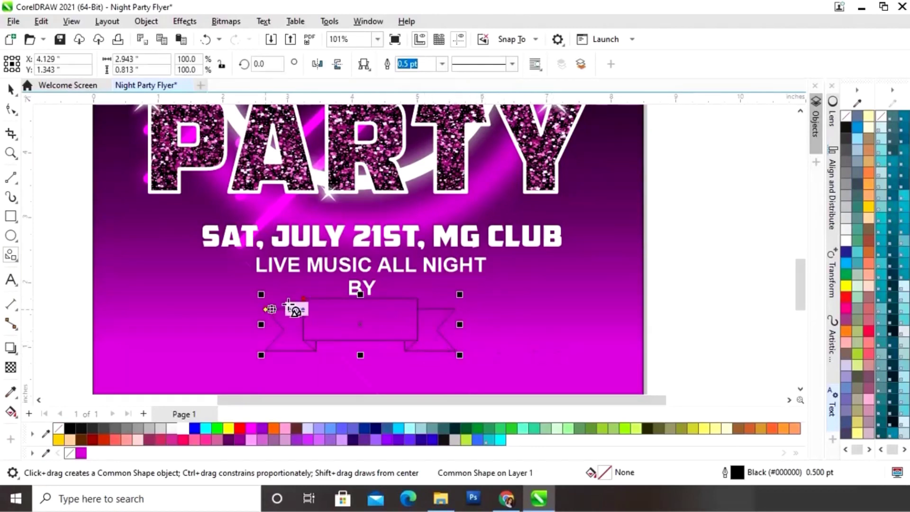
{"action": "left_click_drag", "start_coordinate": [460, 324], "coordinate": [487, 328]}
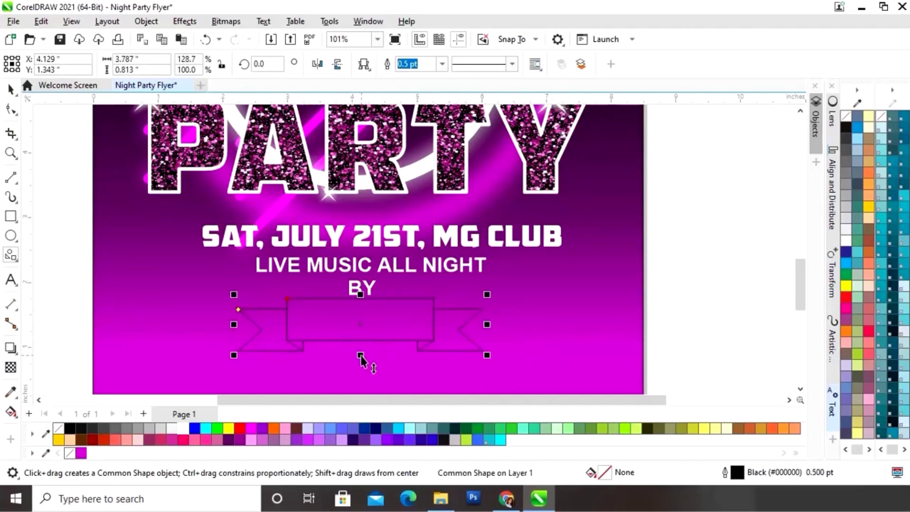
{"action": "left_click_drag", "start_coordinate": [360, 356], "coordinate": [362, 352]}
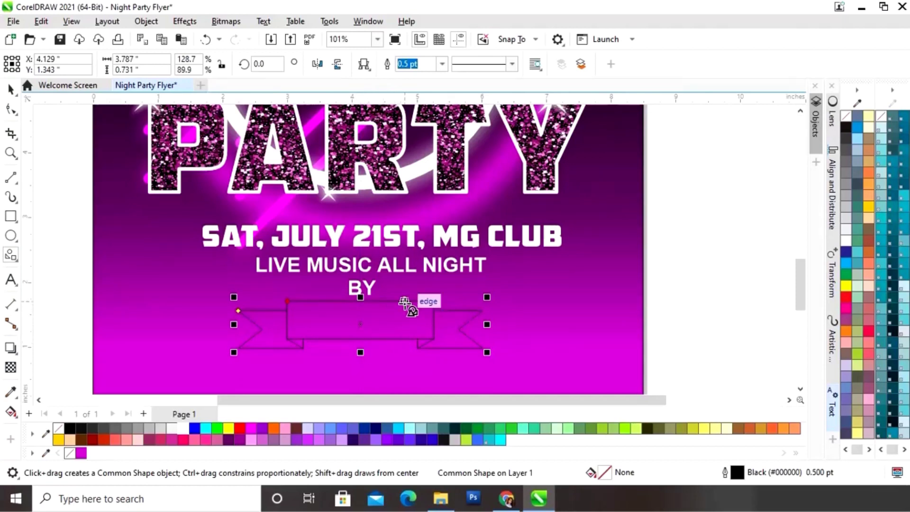
Centre the banner under BY and fill it black
{"action": "left_click", "coordinate": [10, 89]}
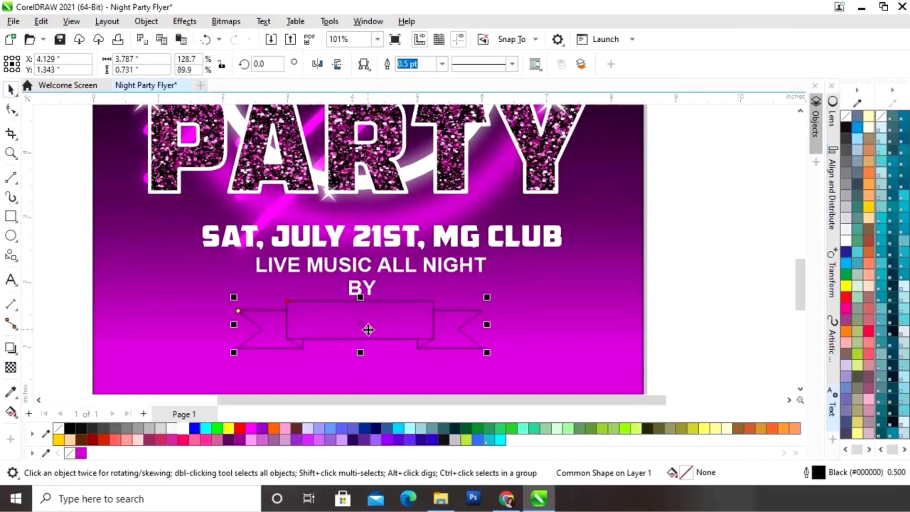
{"action": "left_click_drag", "start_coordinate": [361, 325], "coordinate": [359, 325]}
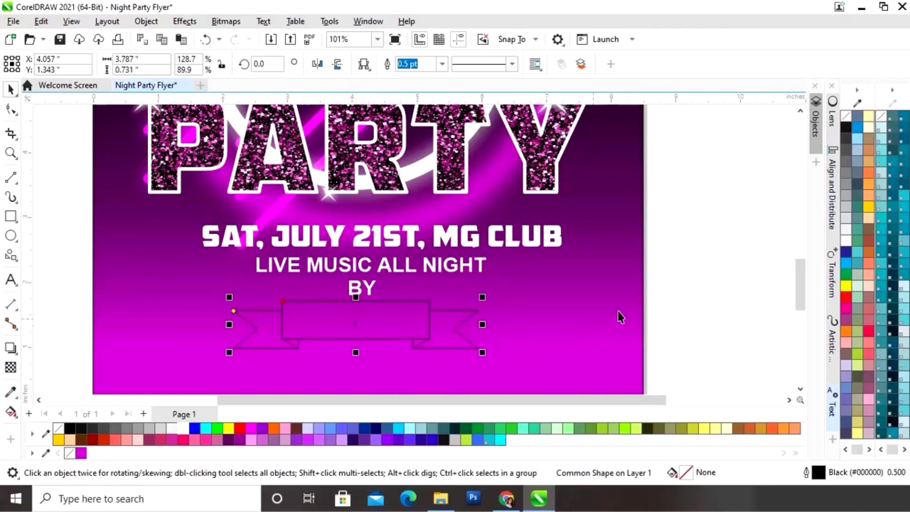
{"action": "left_click", "coordinate": [701, 274]}
{"action": "left_click", "coordinate": [420, 337]}
{"action": "left_click", "coordinate": [69, 431]}
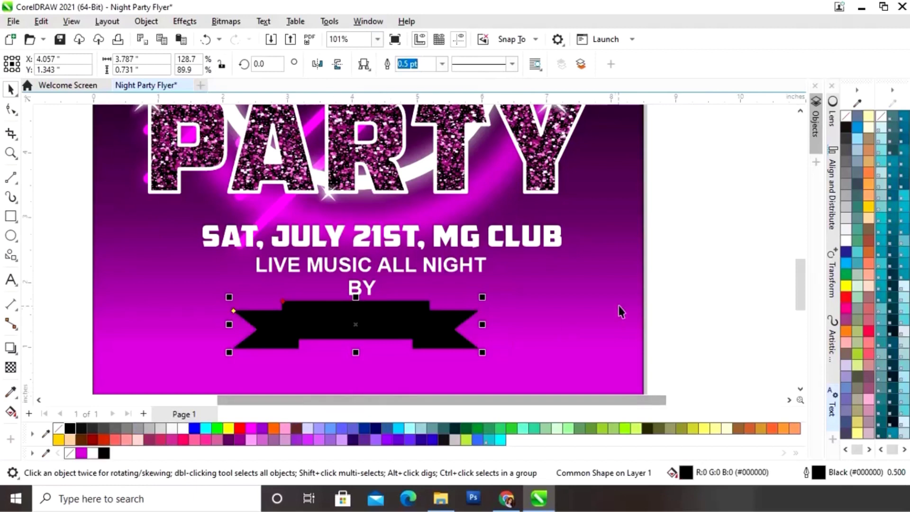
{"action": "left_click", "coordinate": [683, 274]}
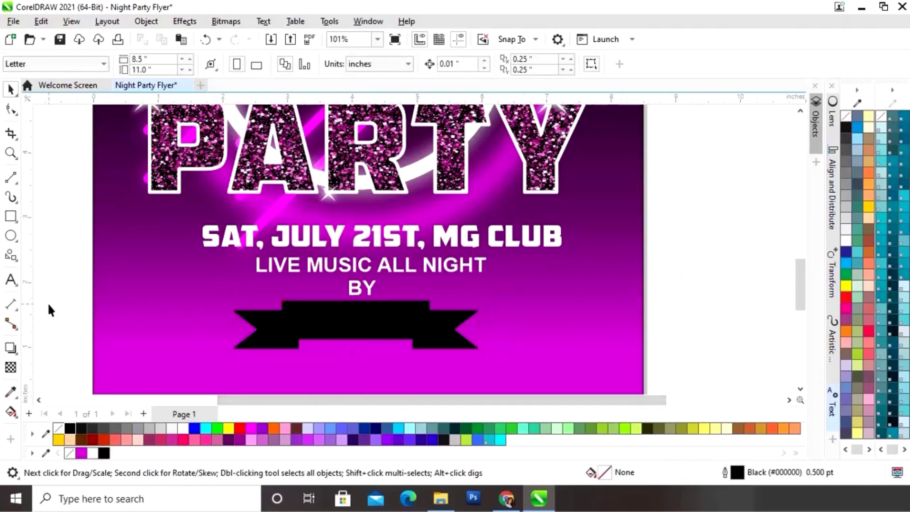
Type the DJ's name in white American Captain Eternal and move it onto the black ribbon
{"action": "left_click", "coordinate": [11, 280]}
{"action": "left_click", "coordinate": [459, 65]}
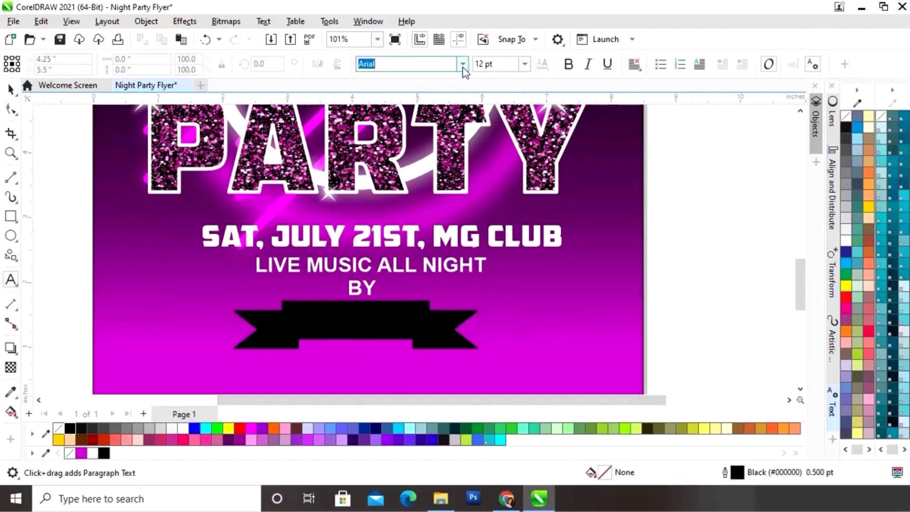
{"action": "left_click", "coordinate": [462, 64]}
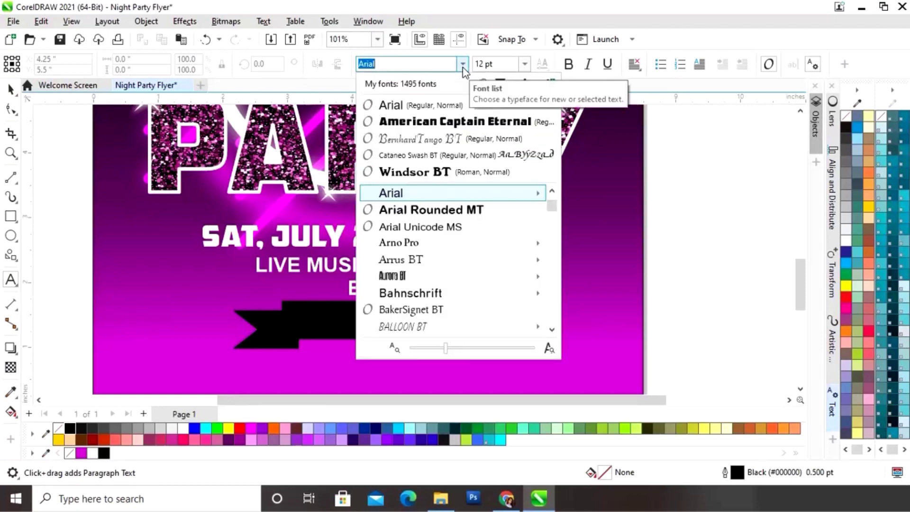
{"action": "left_click", "coordinate": [455, 121]}
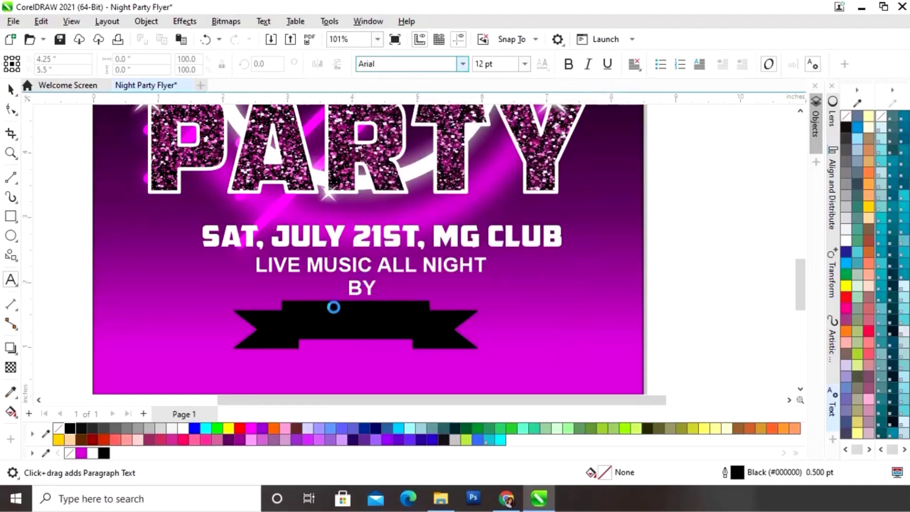
{"action": "left_click", "coordinate": [446, 376]}
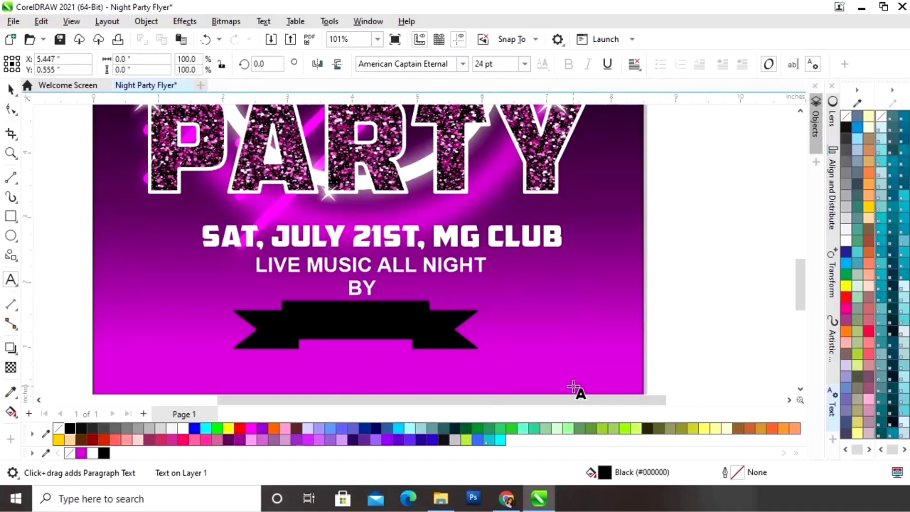
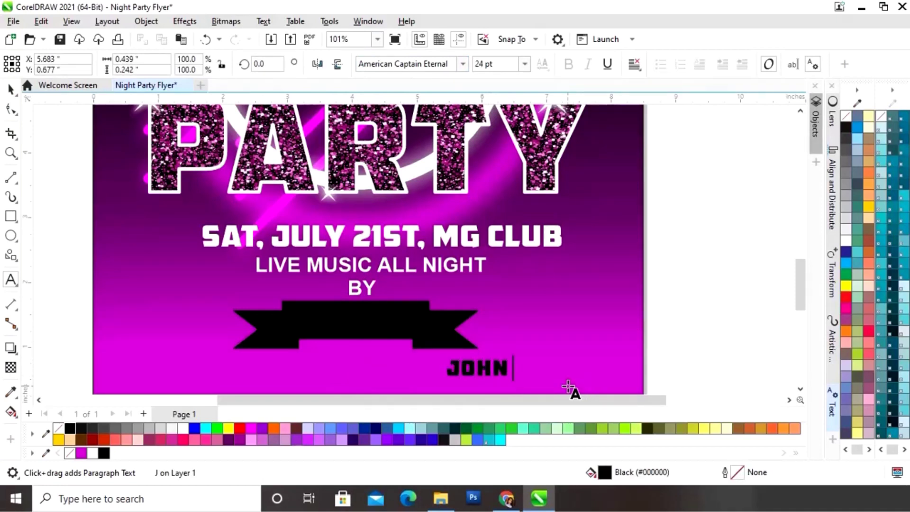
{"action": "key", "text": "Escape"}
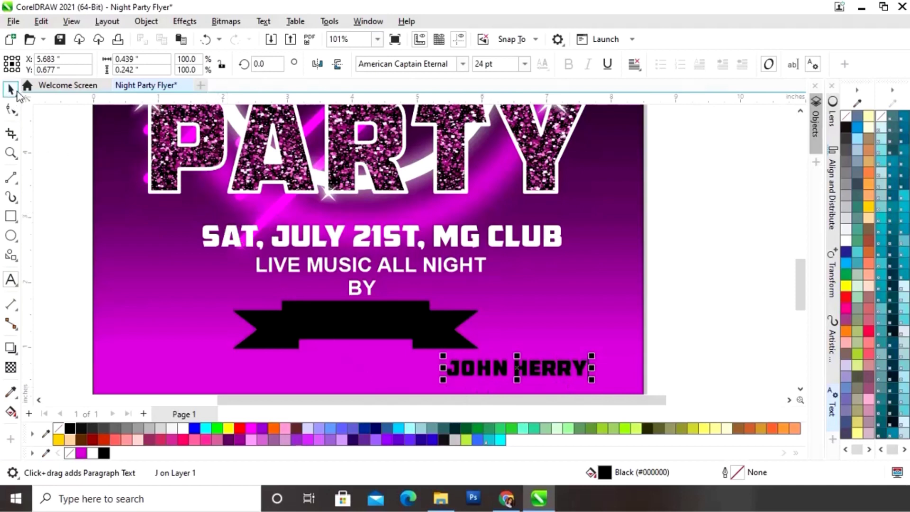
{"action": "left_click", "coordinate": [183, 428]}
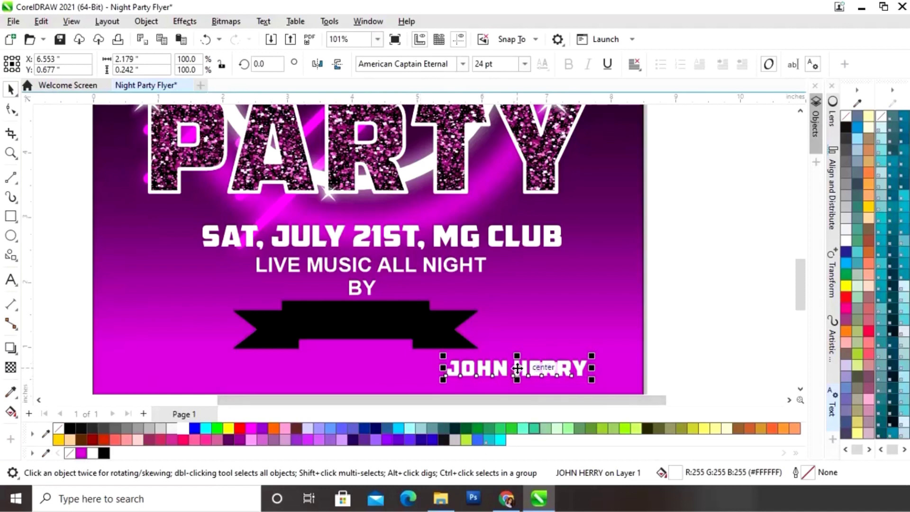
{"action": "left_click_drag", "start_coordinate": [517, 368], "coordinate": [359, 322]}
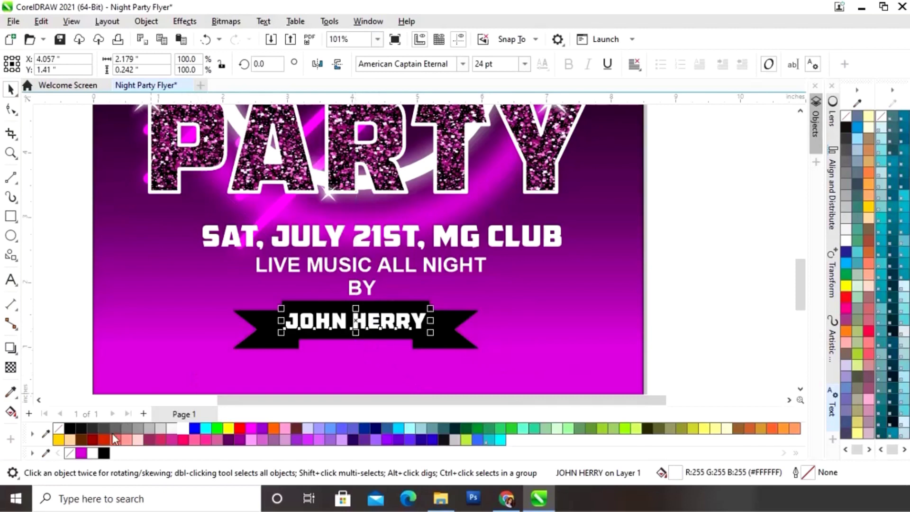
Give the DJ's name a 1.5 pt magenta outline
{"action": "right_click", "coordinate": [80, 453]}
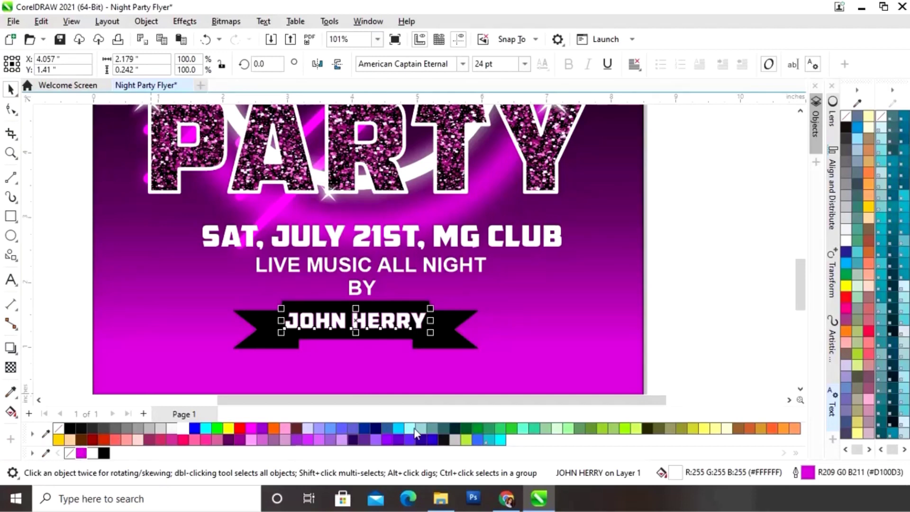
{"action": "left_click", "coordinate": [834, 409]}
{"action": "left_click", "coordinate": [738, 241]}
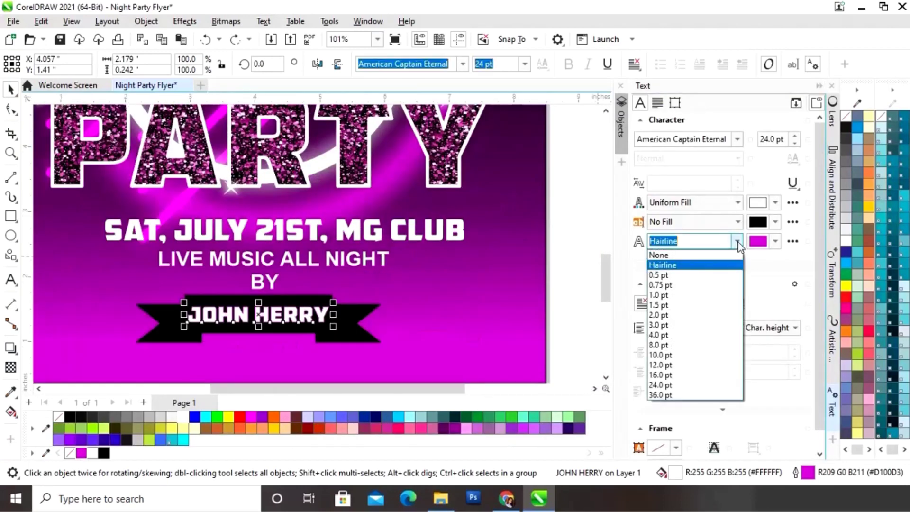
{"action": "left_click", "coordinate": [689, 306]}
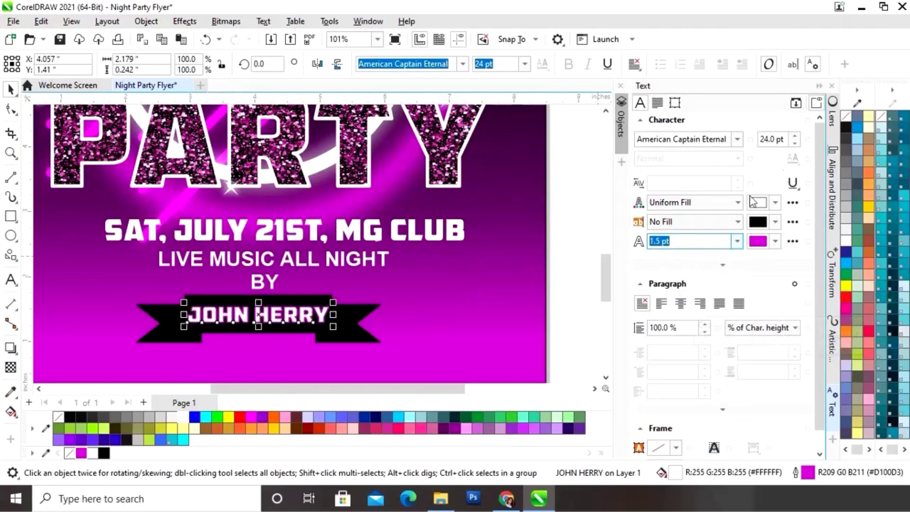
{"action": "left_click", "coordinate": [818, 86]}
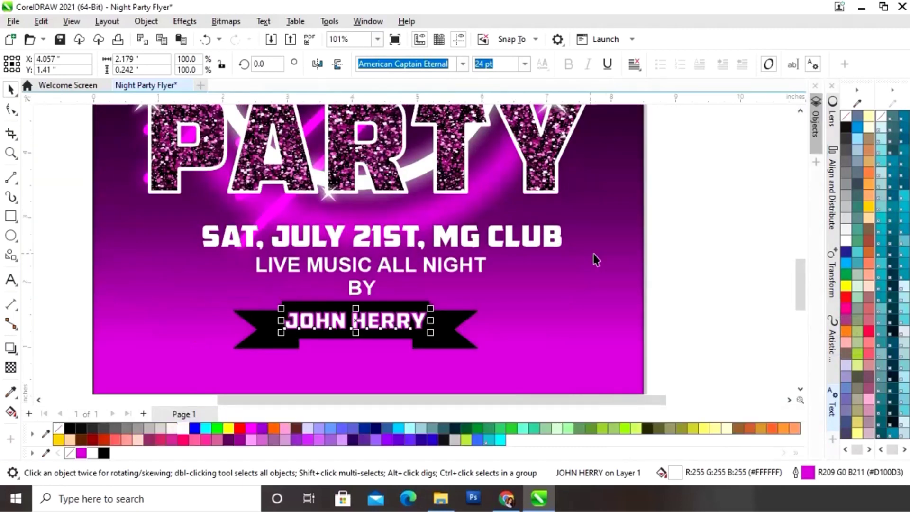
{"action": "scroll", "coordinate": [690, 242], "scroll_direction": "down", "scroll_amount": 1}
{"action": "left_click", "coordinate": [709, 266]}
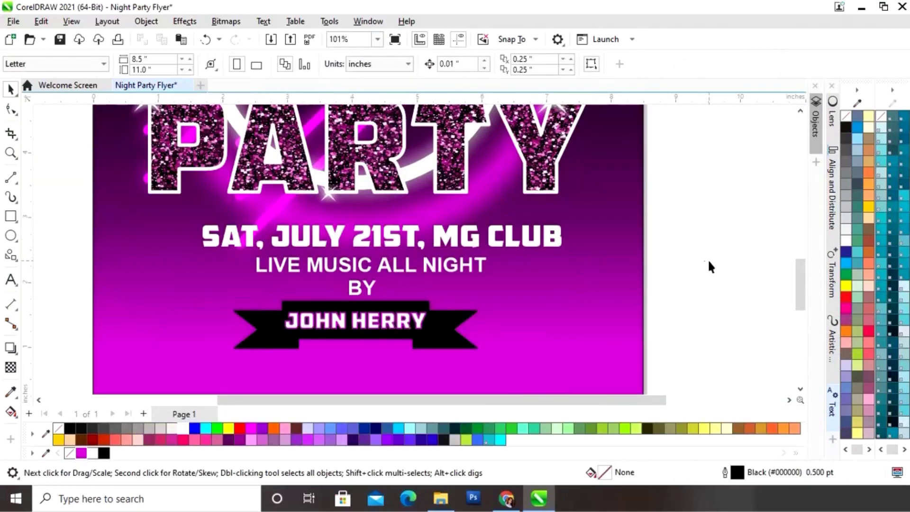
{"action": "key", "text": "shift+F4"}
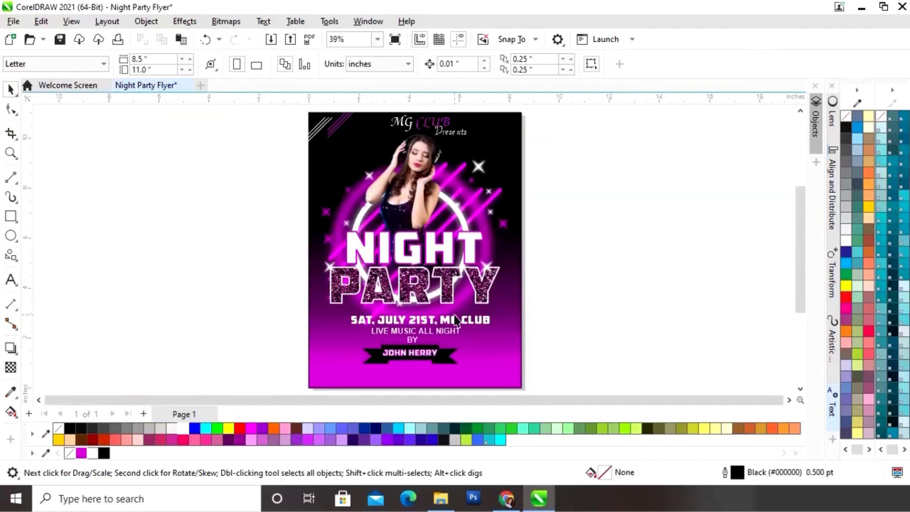
Type the venue address line beside the page and set it in Arial
{"action": "left_click", "coordinate": [11, 280]}
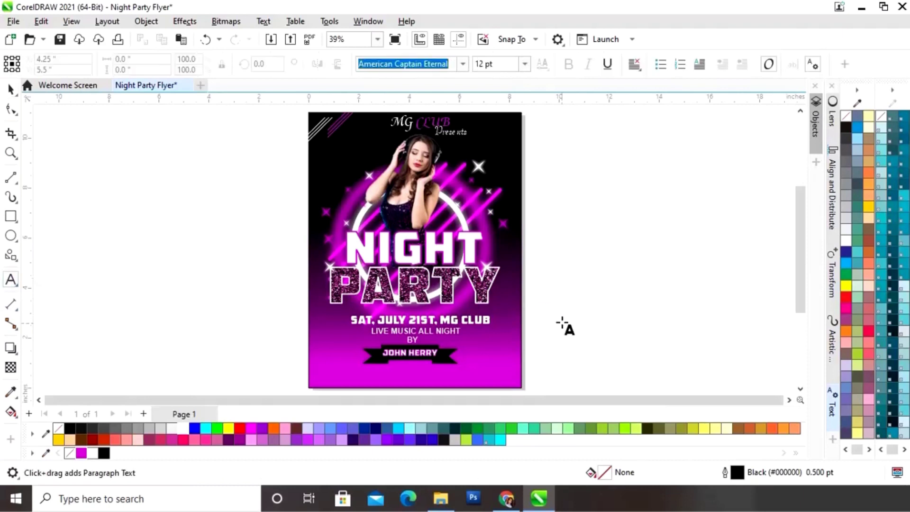
{"action": "left_click", "coordinate": [547, 326]}
{"action": "type", "text": "ABC"}
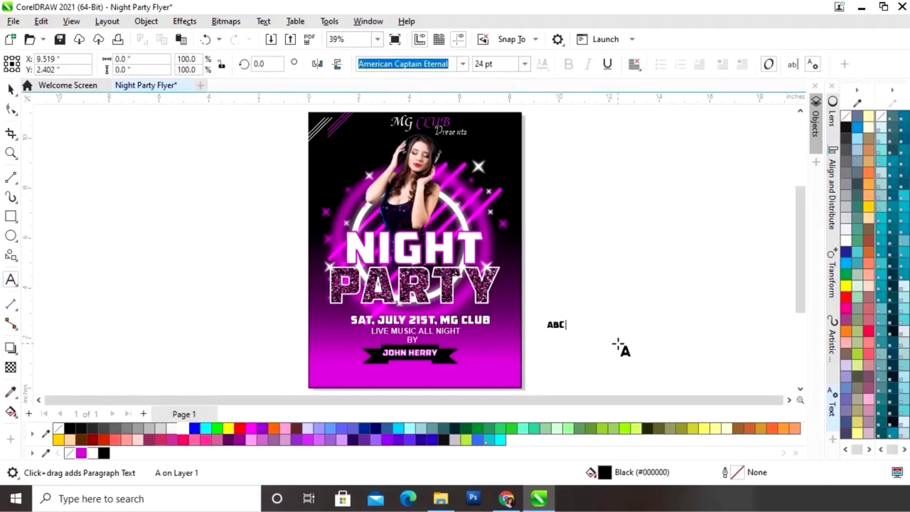
{"action": "type", "text": ", MODEL TOWN, NEW DELHI INDIA"}
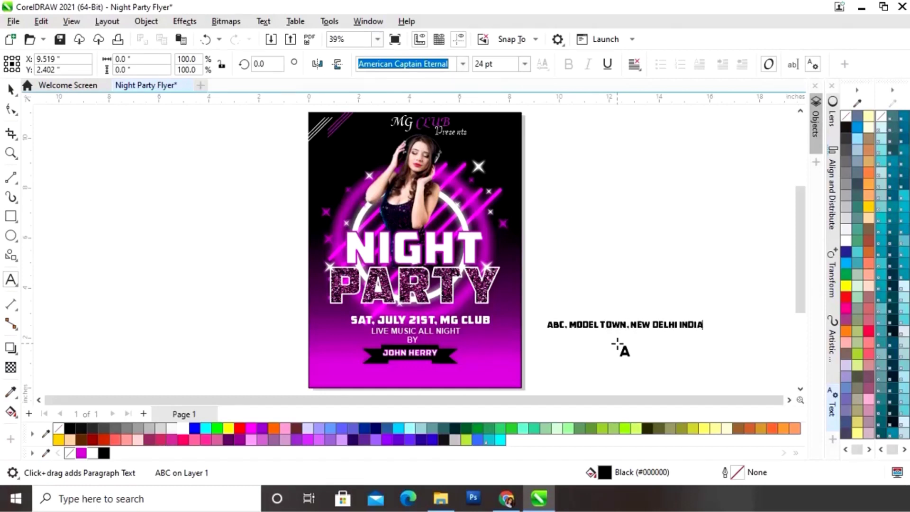
{"action": "key", "text": "ctrl+space"}
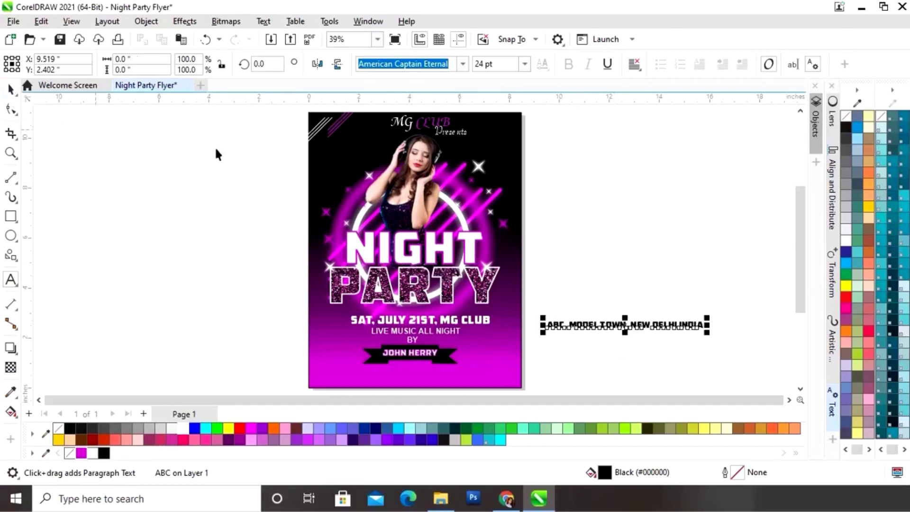
{"action": "left_click", "coordinate": [462, 65]}
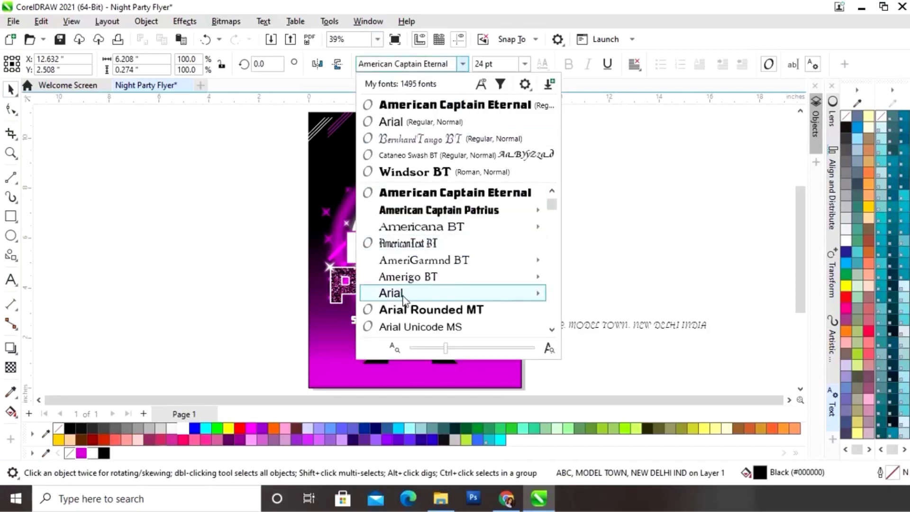
{"action": "left_click", "coordinate": [477, 292]}
{"action": "left_click", "coordinate": [646, 297]}
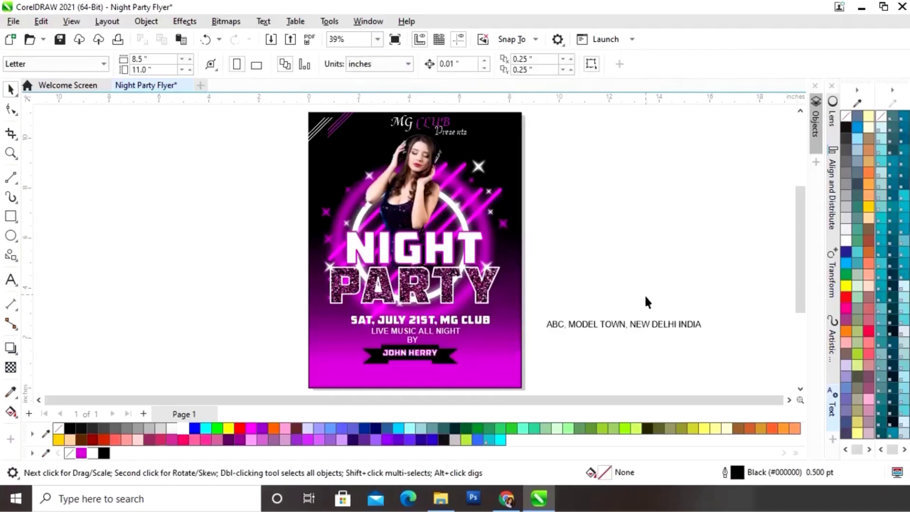
Move the address below the banner, make it white, and shrink it to about 19.9 pt
{"action": "left_click", "coordinate": [623, 327]}
{"action": "left_click_drag", "start_coordinate": [623, 327], "coordinate": [416, 370]}
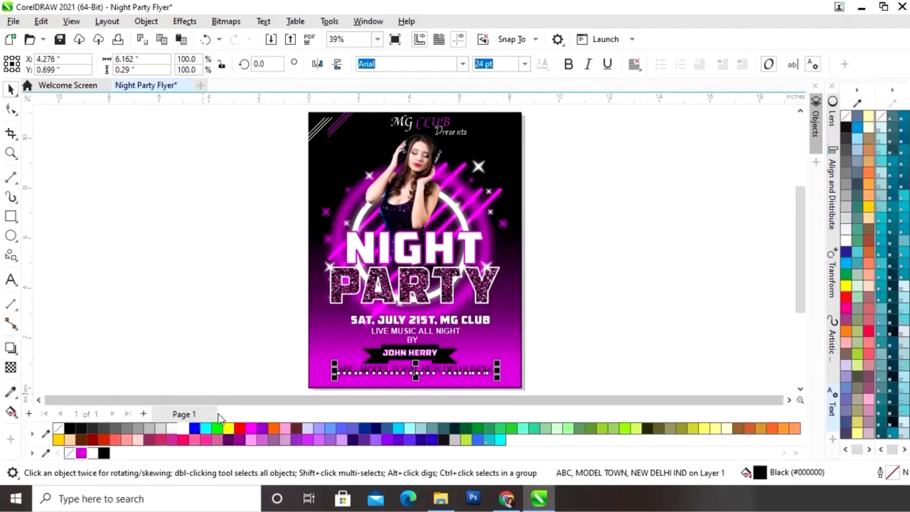
{"action": "left_click", "coordinate": [183, 428]}
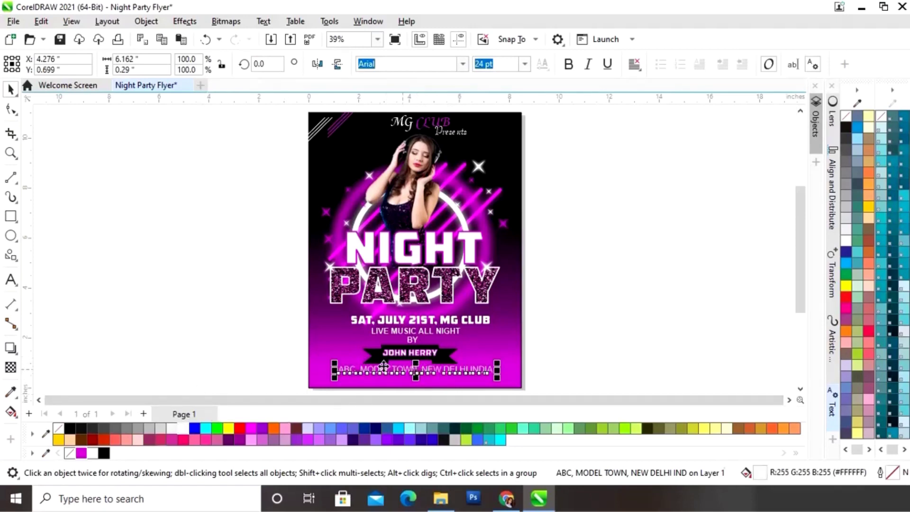
{"action": "key", "text": "z"}
{"action": "left_click_drag", "start_coordinate": [300, 341], "coordinate": [532, 362]}
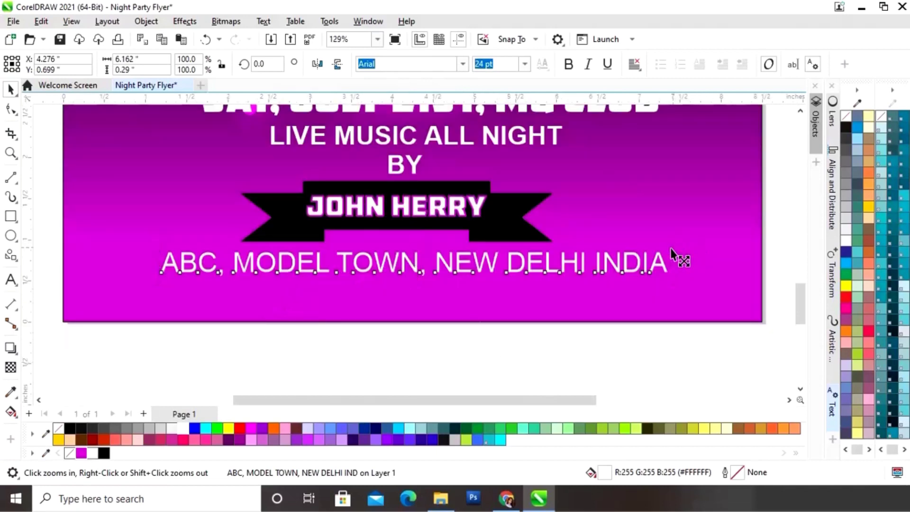
{"action": "left_click_drag", "start_coordinate": [675, 247], "coordinate": [411, 264]}
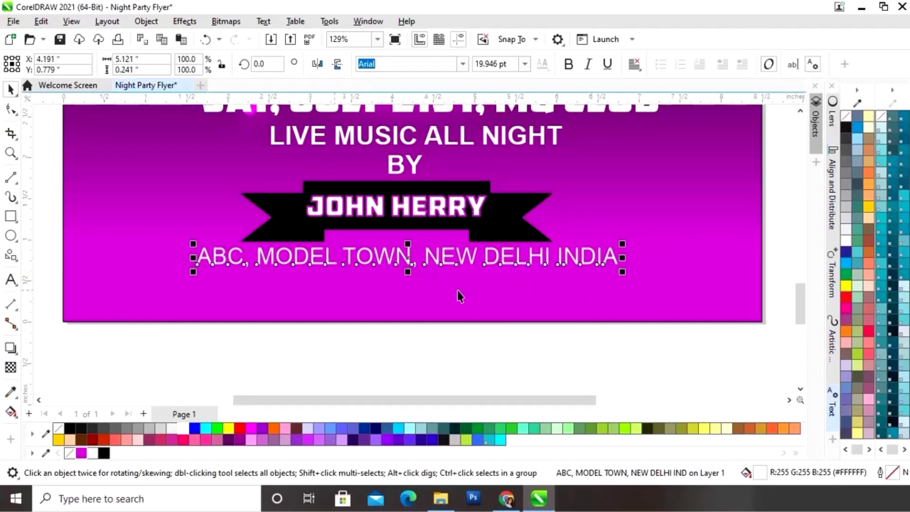
{"action": "left_click", "coordinate": [196, 353]}
{"action": "left_click", "coordinate": [10, 281]}
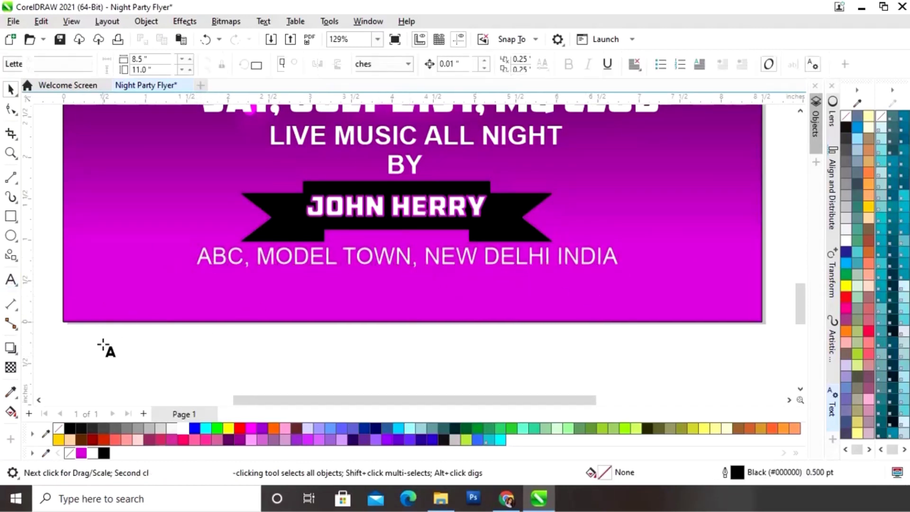
{"action": "left_click", "coordinate": [463, 66]}
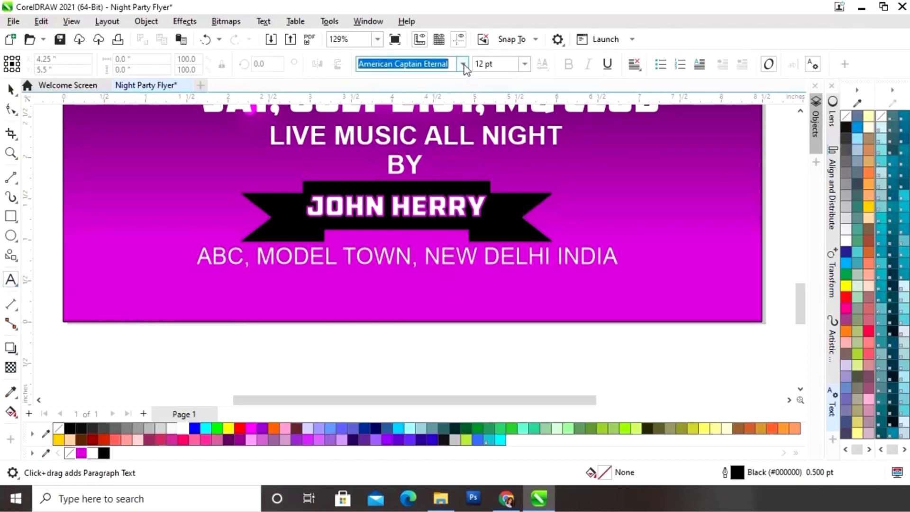
{"action": "left_click", "coordinate": [463, 65]}
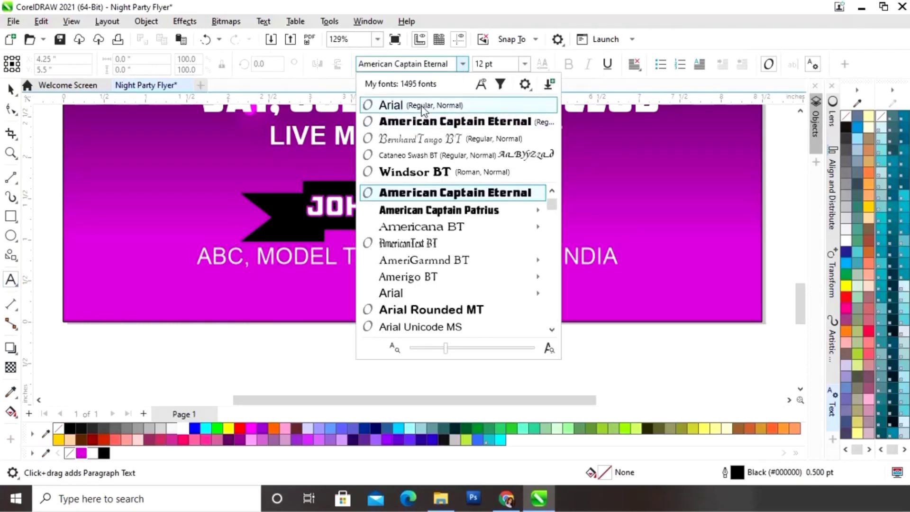
{"action": "left_click", "coordinate": [423, 106]}
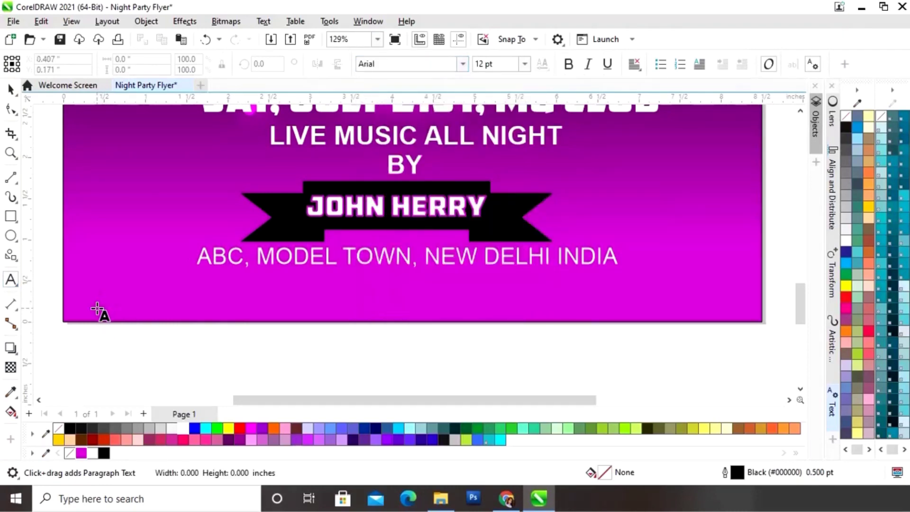
{"action": "left_click", "coordinate": [97, 309]}
{"action": "type", "text": "FOR MORE"}
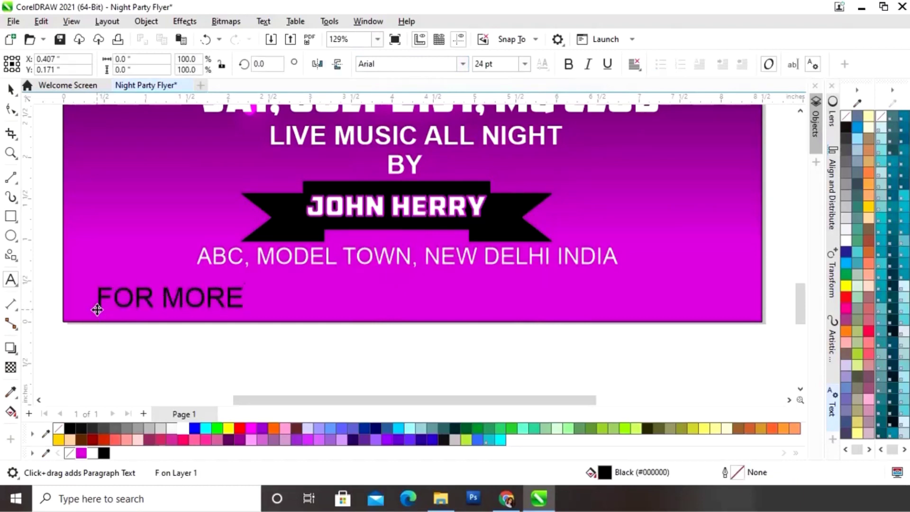
{"action": "type", "text": " INFORMATION C"}
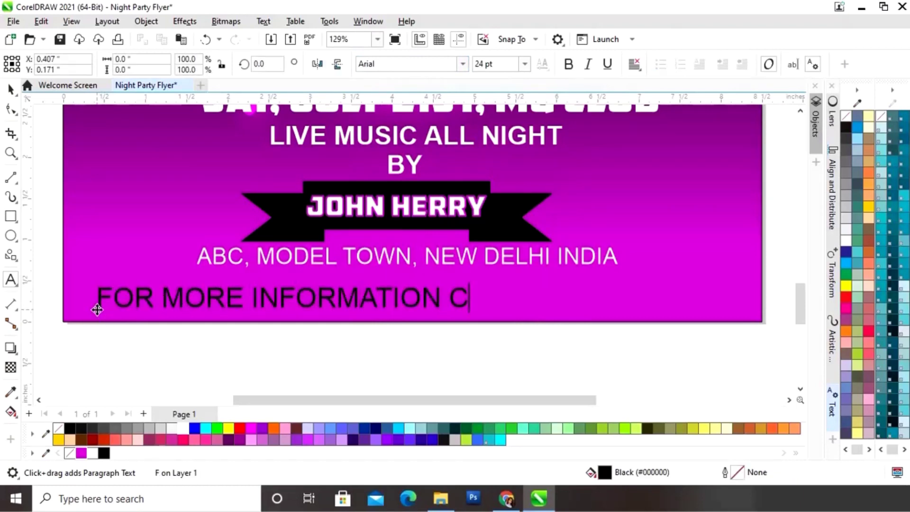
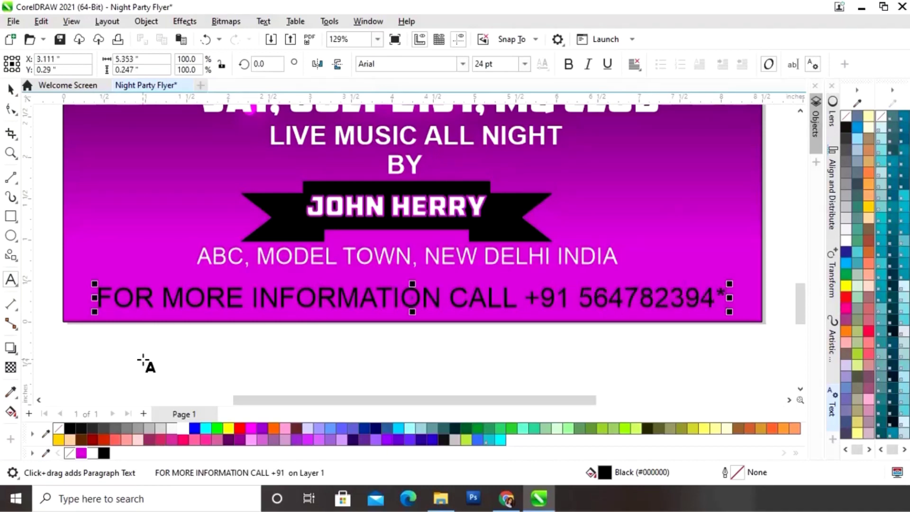
{"action": "type", "text": " OR VISIT"}
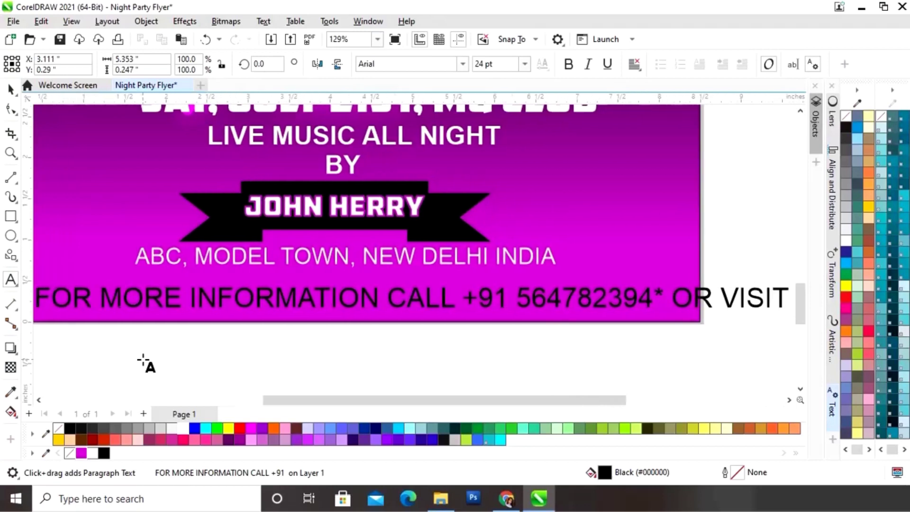
{"action": "type", "text": " www"}
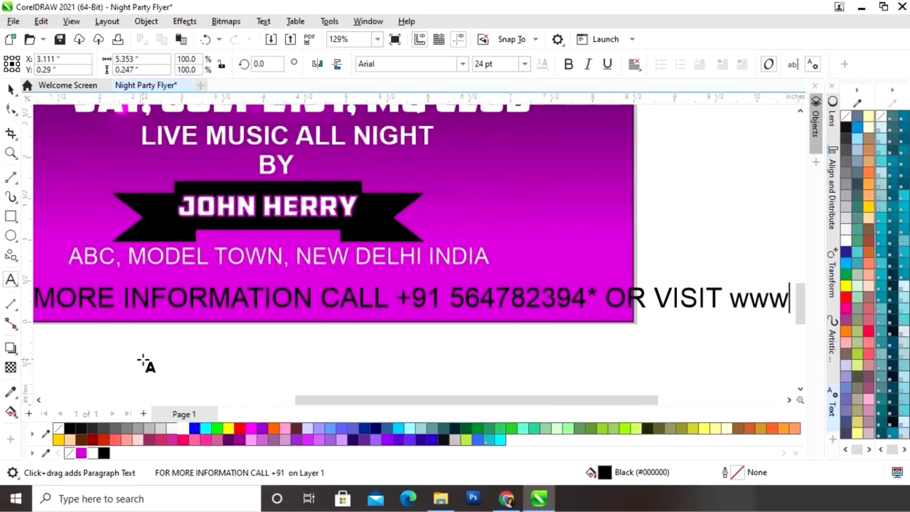
{"action": "type", "text": ".mgclu"}
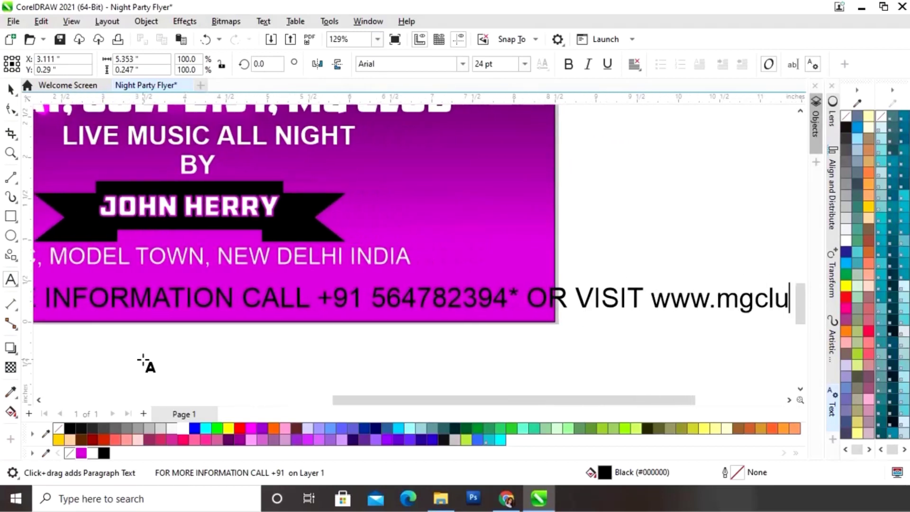
{"action": "type", "text": "b.com"}
{"action": "key", "text": "ctrl+space"}
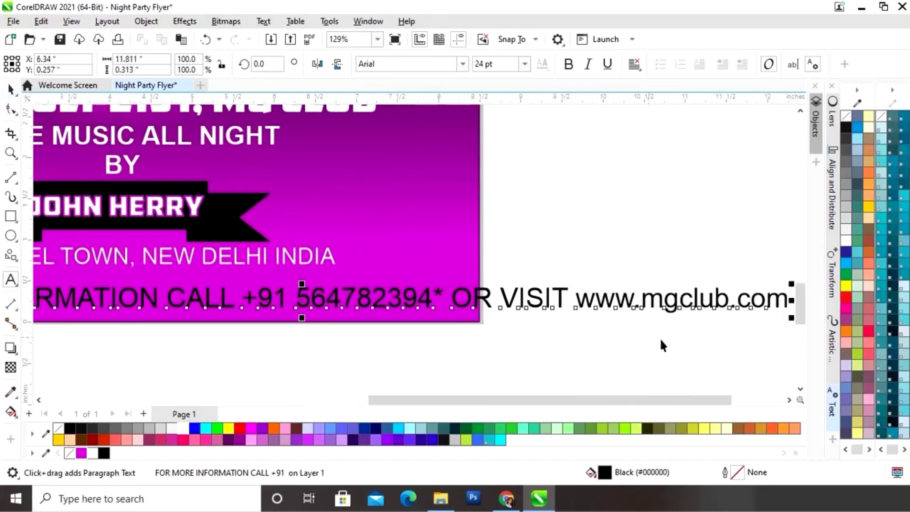
Scale the contact line to about 13.9 pt, make it white, and centre it under the address
{"action": "left_click_drag", "start_coordinate": [791, 283], "coordinate": [675, 299]}
{"action": "left_click_drag", "start_coordinate": [589, 401], "coordinate": [451, 397]}
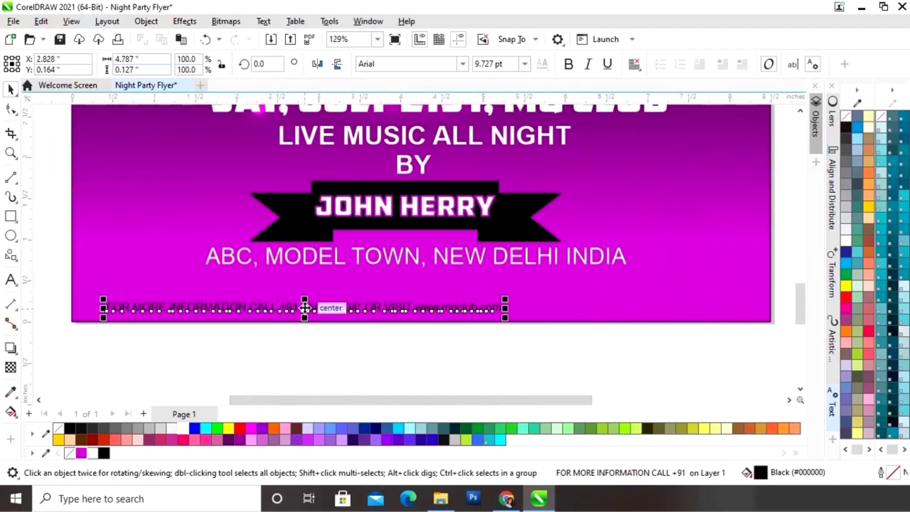
{"action": "left_click_drag", "start_coordinate": [305, 308], "coordinate": [408, 280]}
{"action": "left_click_drag", "start_coordinate": [612, 265], "coordinate": [708, 258]}
{"action": "left_click_drag", "start_coordinate": [457, 273], "coordinate": [417, 277]}
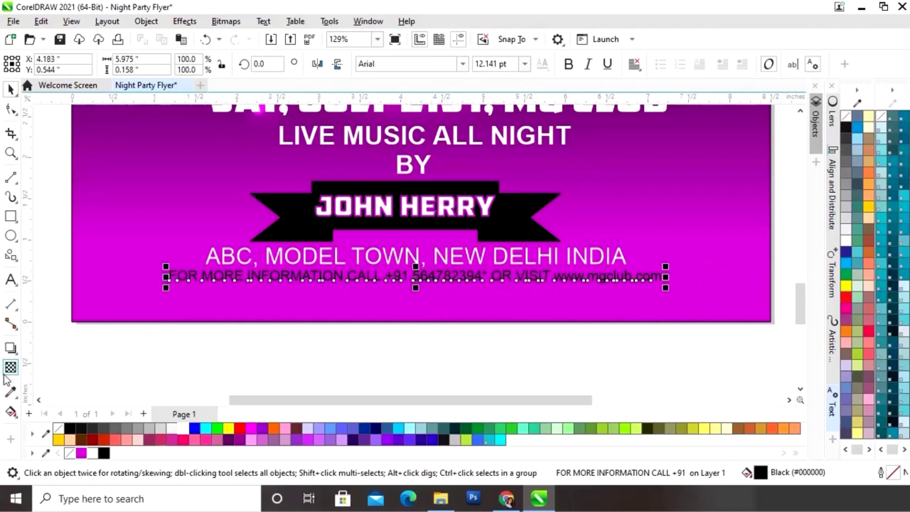
{"action": "left_click", "coordinate": [93, 453]}
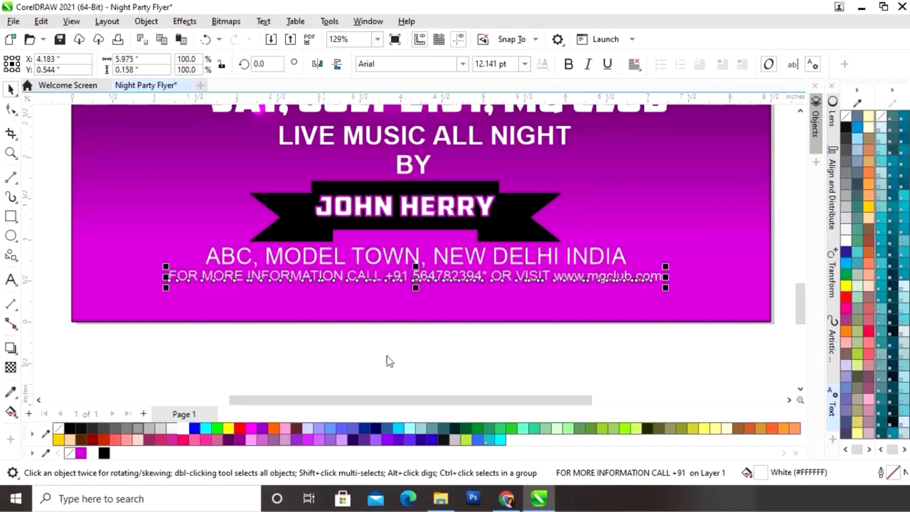
{"action": "left_click_drag", "start_coordinate": [665, 267], "coordinate": [740, 259]}
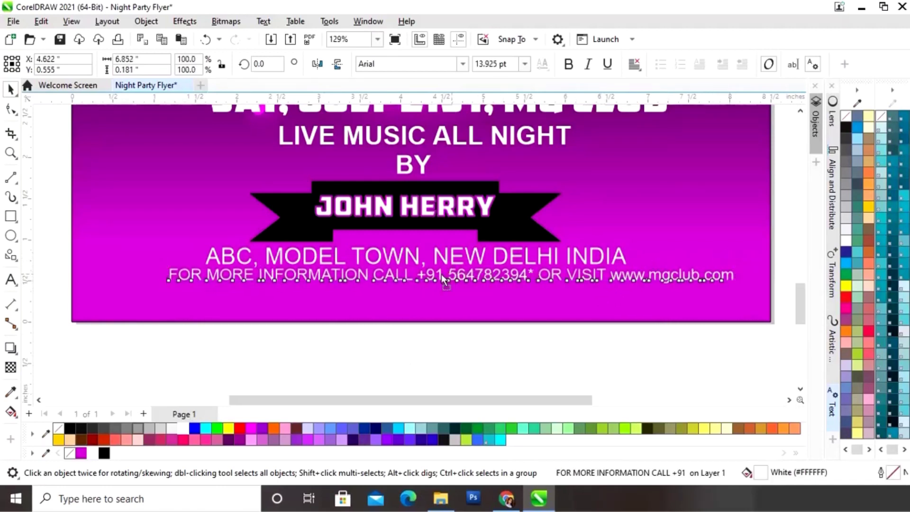
{"action": "left_click_drag", "start_coordinate": [454, 279], "coordinate": [428, 281]}
Type SPONSOR LOGO in American Captain Eternal below the flyer
{"action": "left_click", "coordinate": [392, 356]}
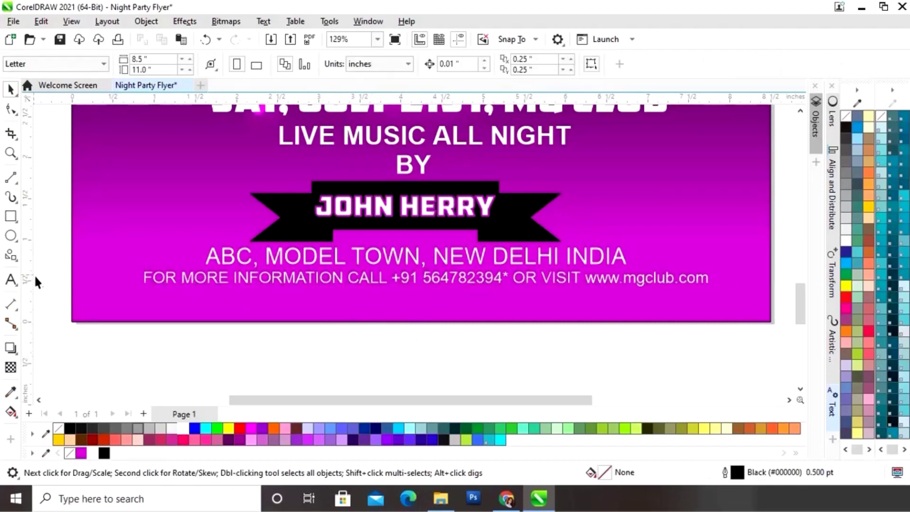
{"action": "left_click", "coordinate": [10, 280]}
{"action": "left_click", "coordinate": [323, 366]}
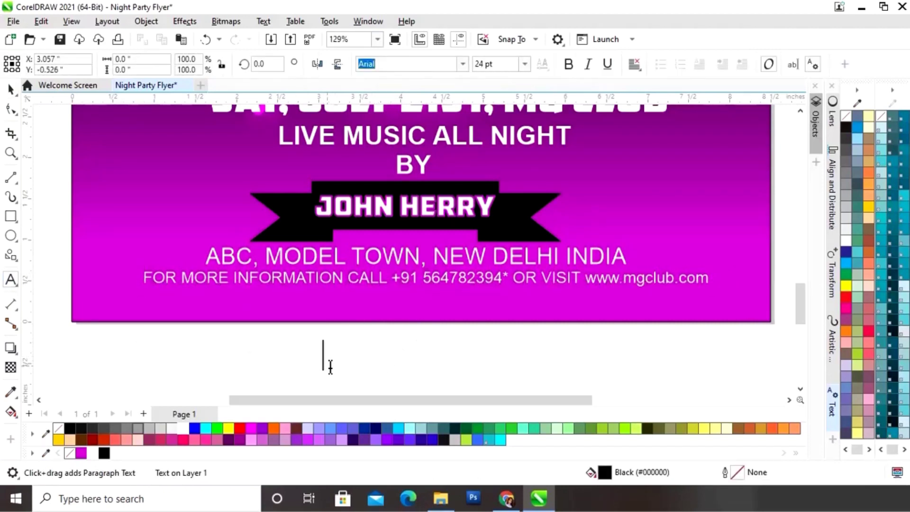
{"action": "left_click", "coordinate": [462, 67]}
{"action": "left_click", "coordinate": [463, 64]}
{"action": "left_click", "coordinate": [474, 120]}
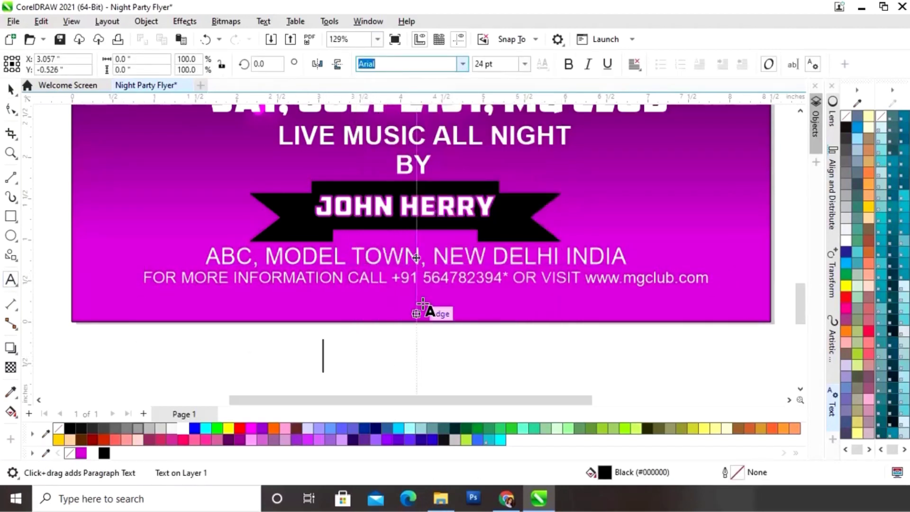
{"action": "type", "text": "SPON"}
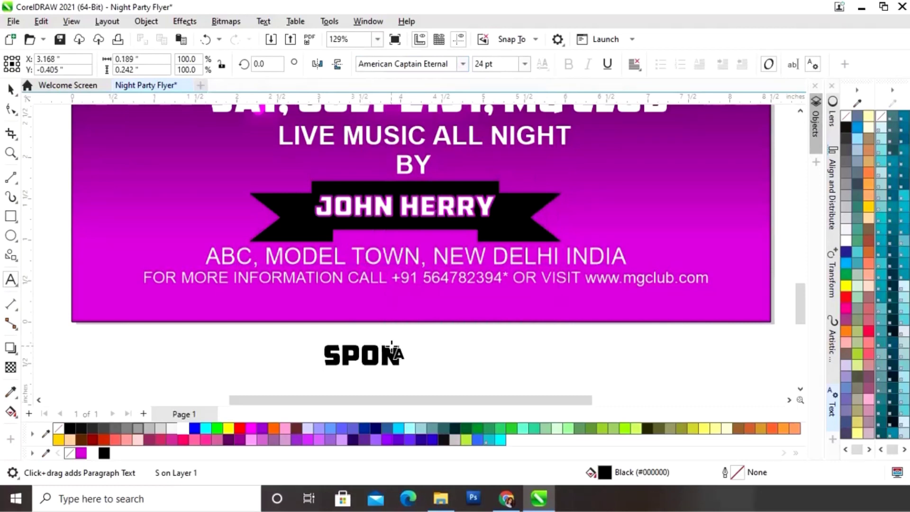
{"action": "type", "text": "SOR LOGO"}
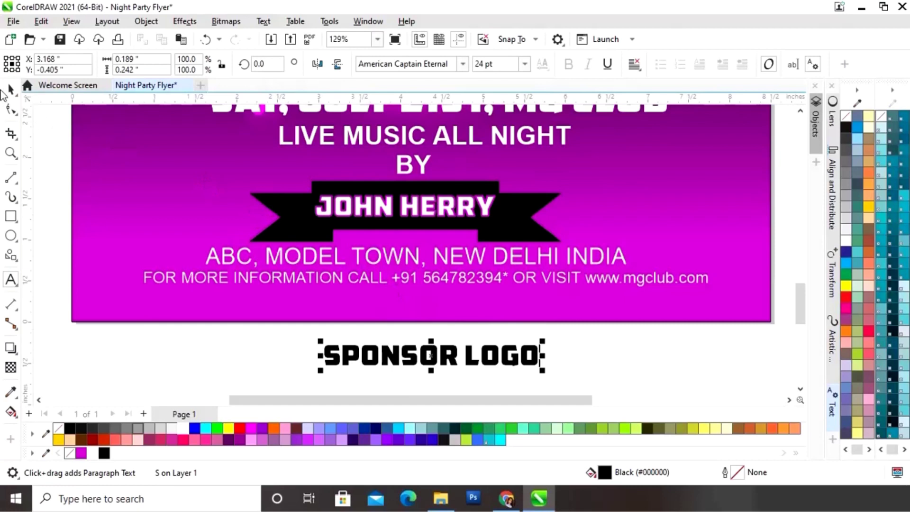
Move SPONSOR LOGO onto the flyer bottom under the contact line and make it white
{"action": "left_click", "coordinate": [10, 89]}
{"action": "left_click_drag", "start_coordinate": [432, 356], "coordinate": [432, 305]}
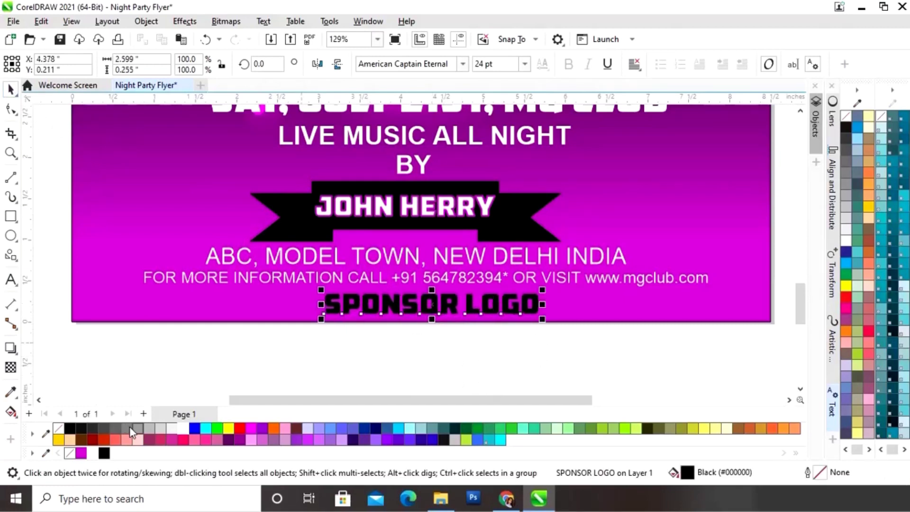
{"action": "left_click", "coordinate": [182, 428]}
{"action": "left_click", "coordinate": [491, 355]}
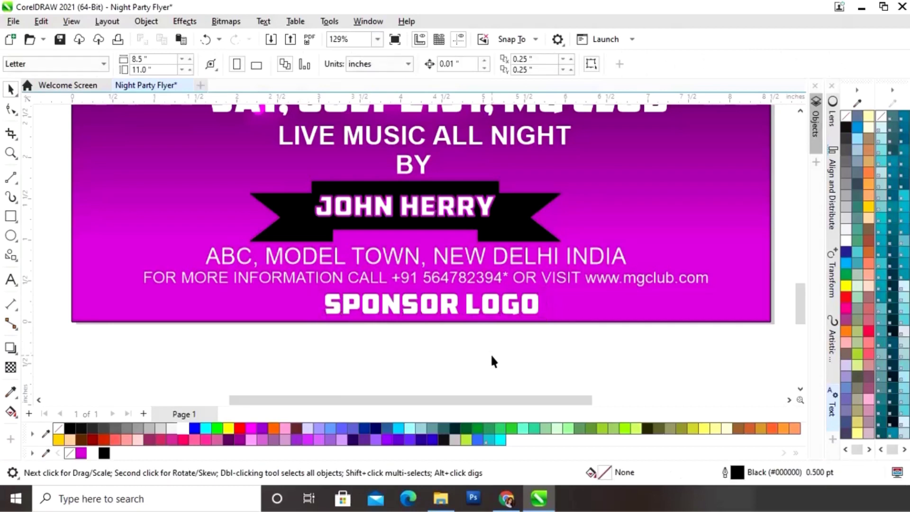
{"action": "key", "text": "shift+F4"}
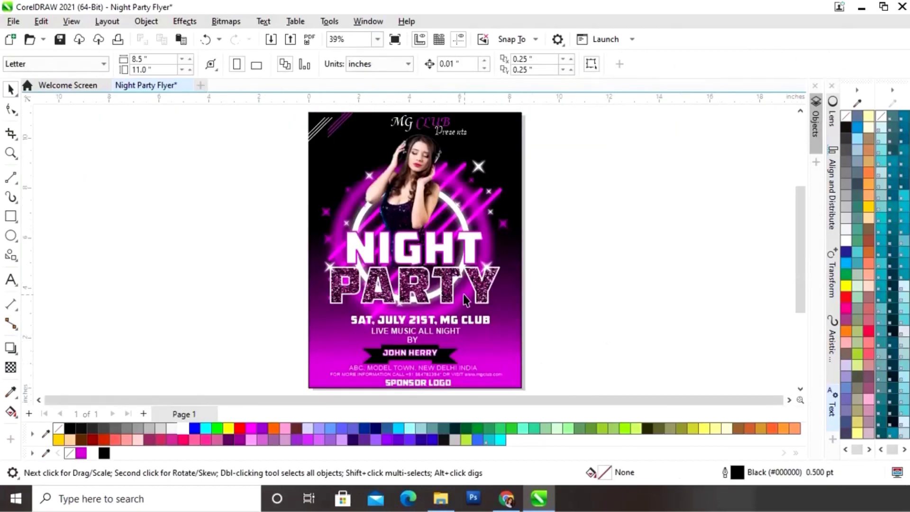
Zoom in on PARTY and drag a copy of the sparkle onto the top of the R
{"action": "key", "text": "z"}
{"action": "left_click_drag", "start_coordinate": [409, 243], "coordinate": [522, 303]}
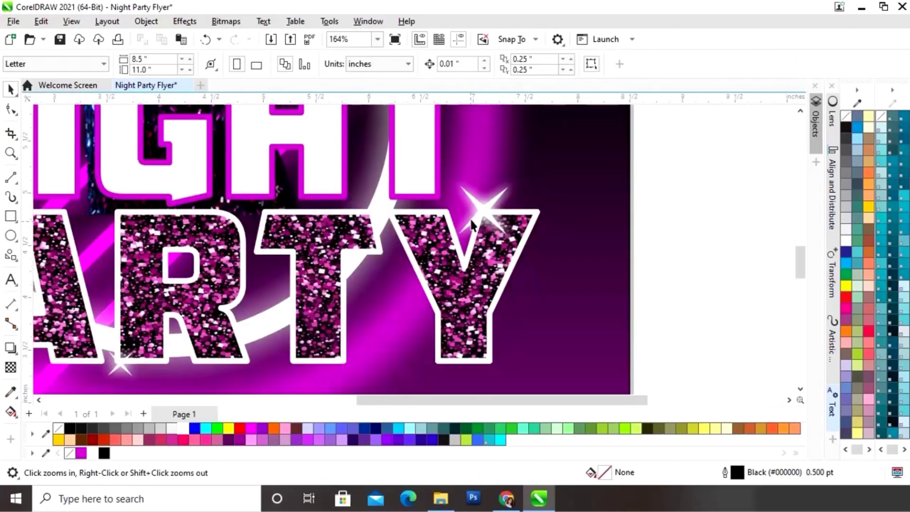
{"action": "key", "text": "space"}
{"action": "left_click_drag", "start_coordinate": [485, 217], "coordinate": [233, 219]}
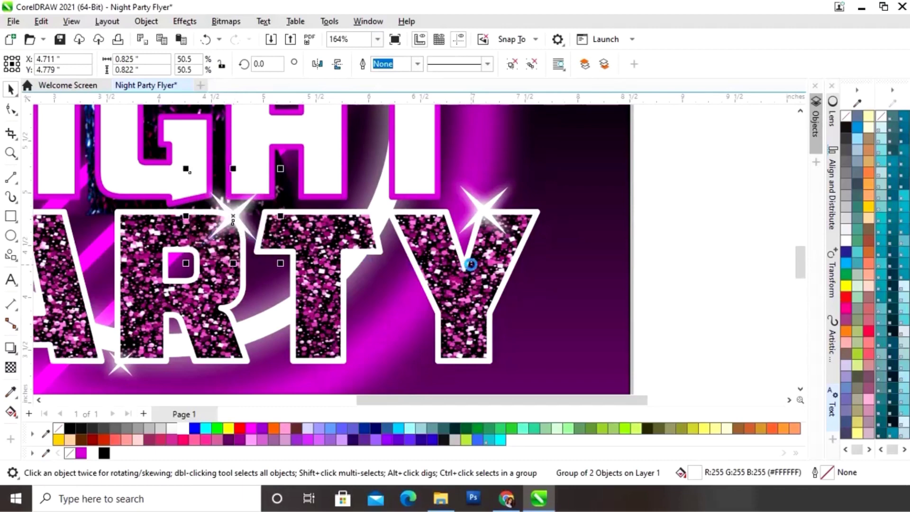
Zoom to the full page and preview the finished flyer full screen with F9
{"action": "key", "text": "shift+F4"}
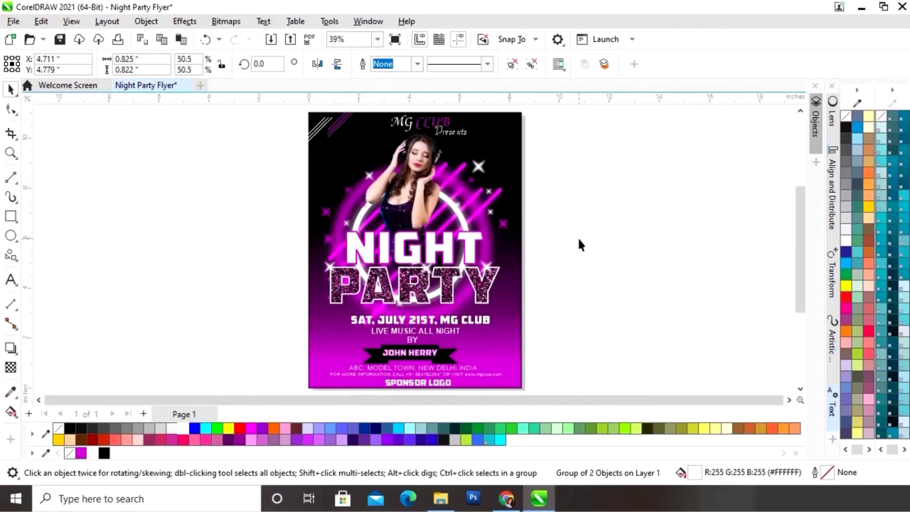
{"action": "left_click", "coordinate": [596, 269]}
{"action": "key", "text": "F9"}
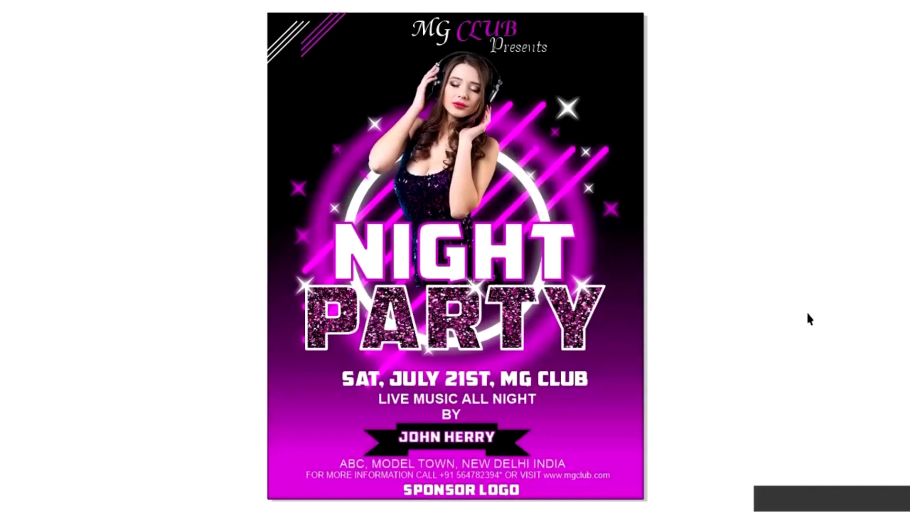